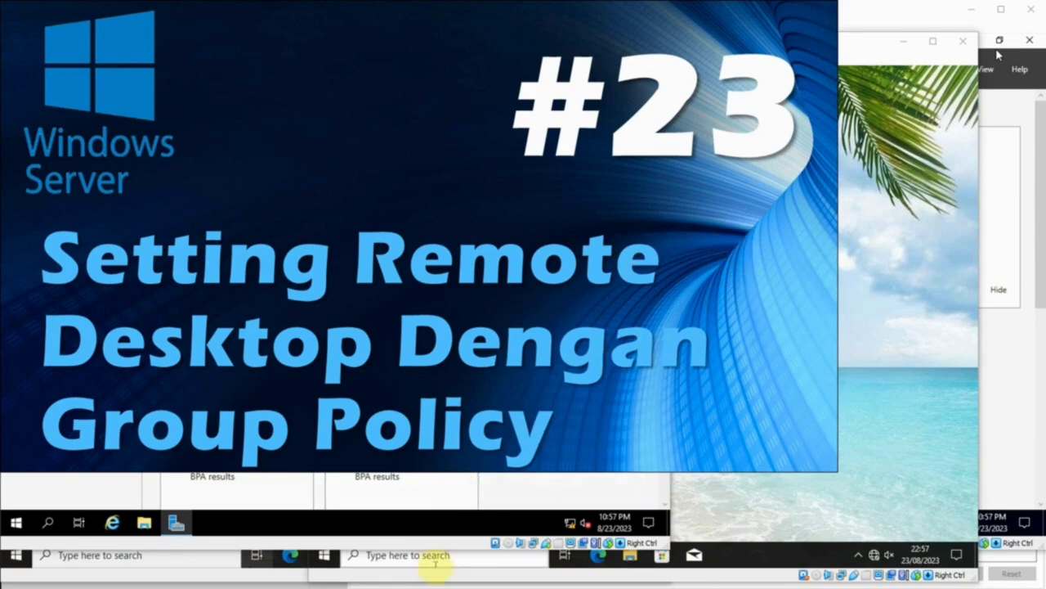
Switch to the Windows 10 1 virtual machine and open its advanced system settings.
mouse_move(475, 573)
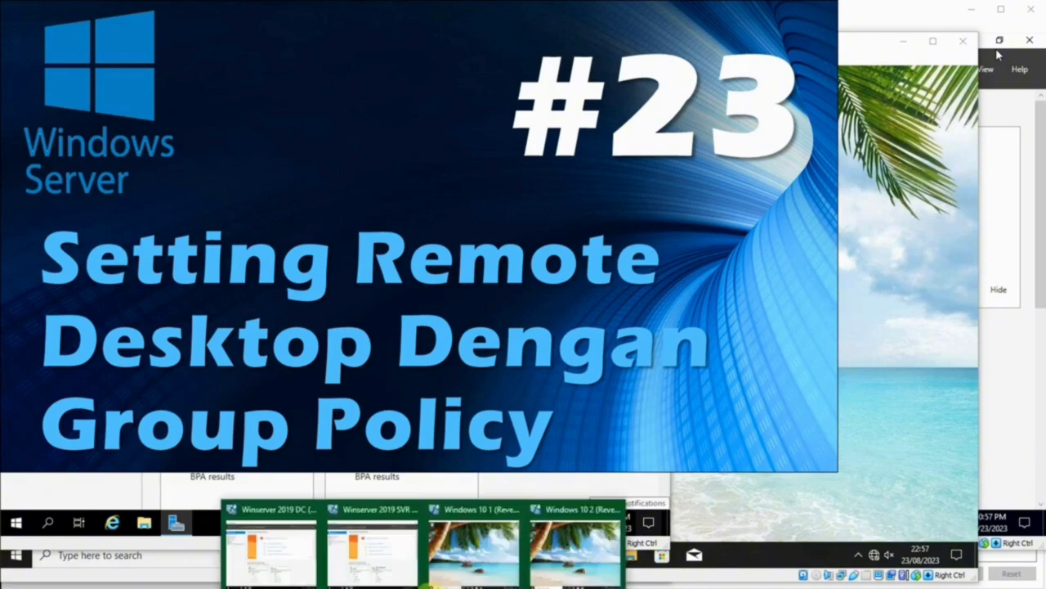
click(468, 540)
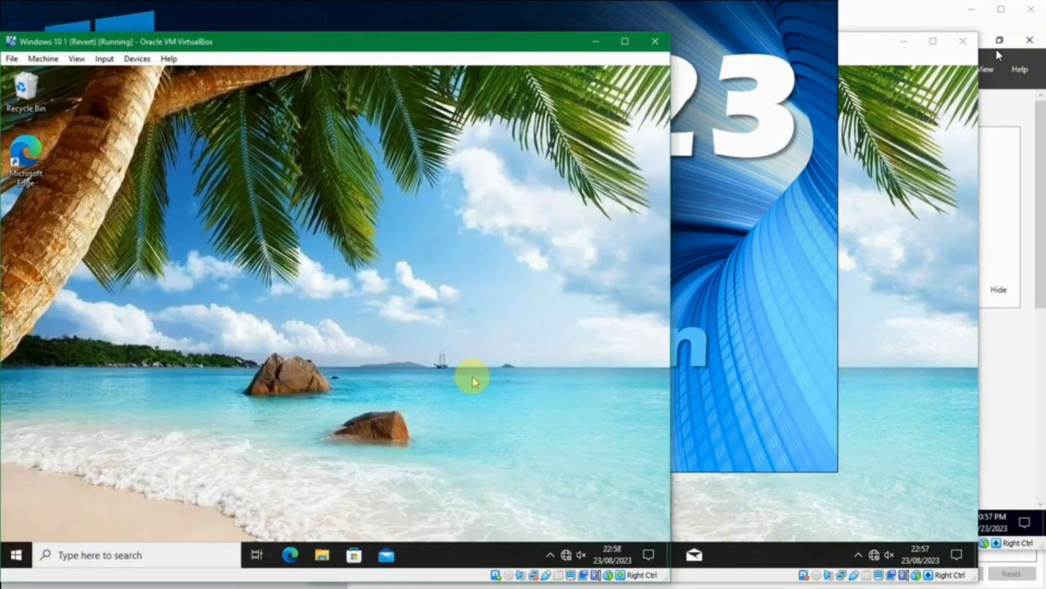
key(super)
text(view)
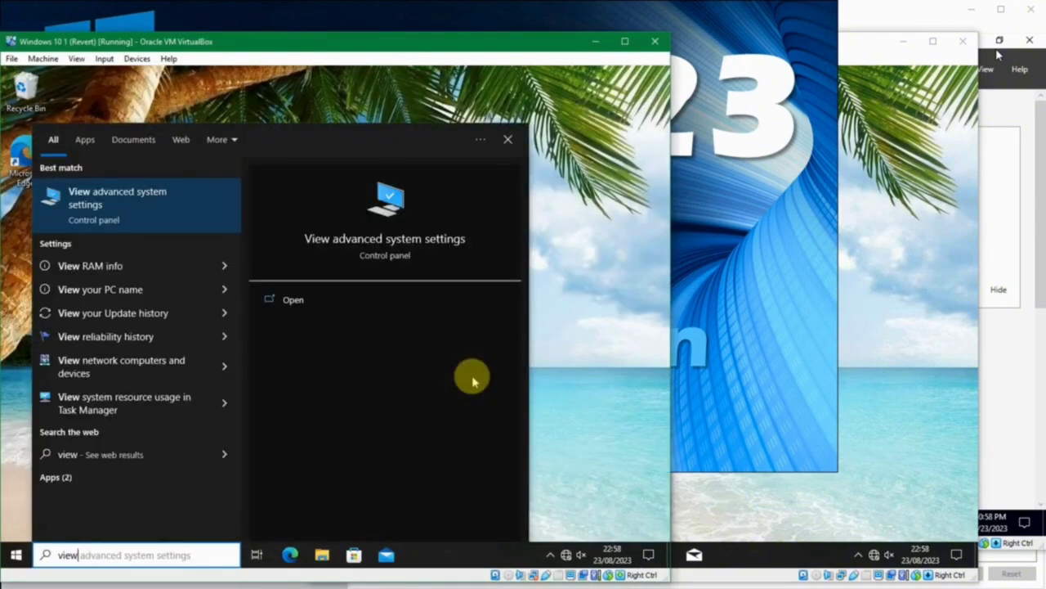
key(Return)
Authorize Advanced System Settings with the domain administrator's user name and account password, re-entering the password when asked.
text(master)
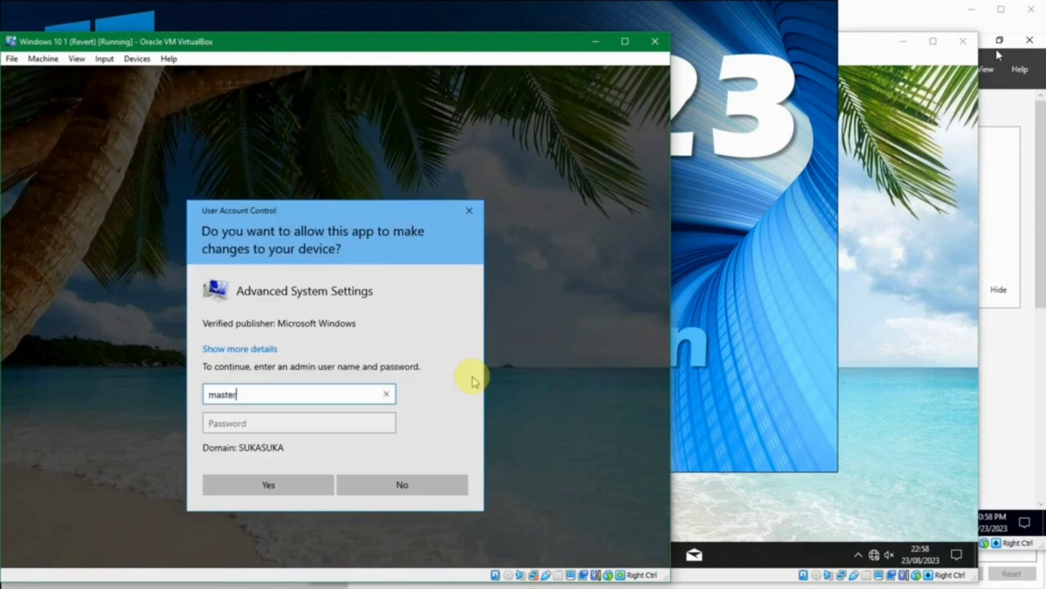
key(Tab)
text(***)
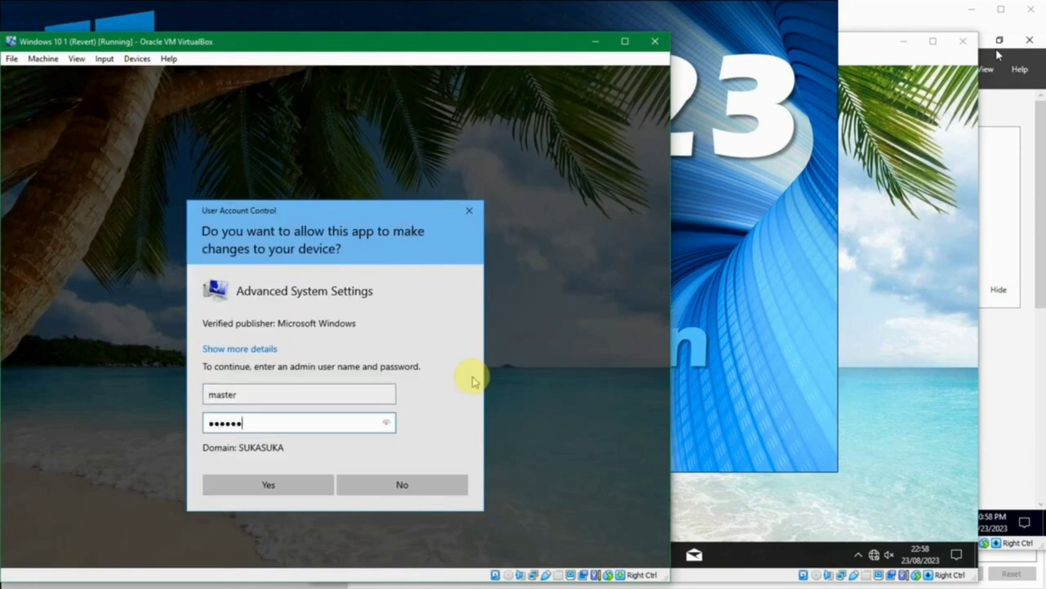
key(Return)
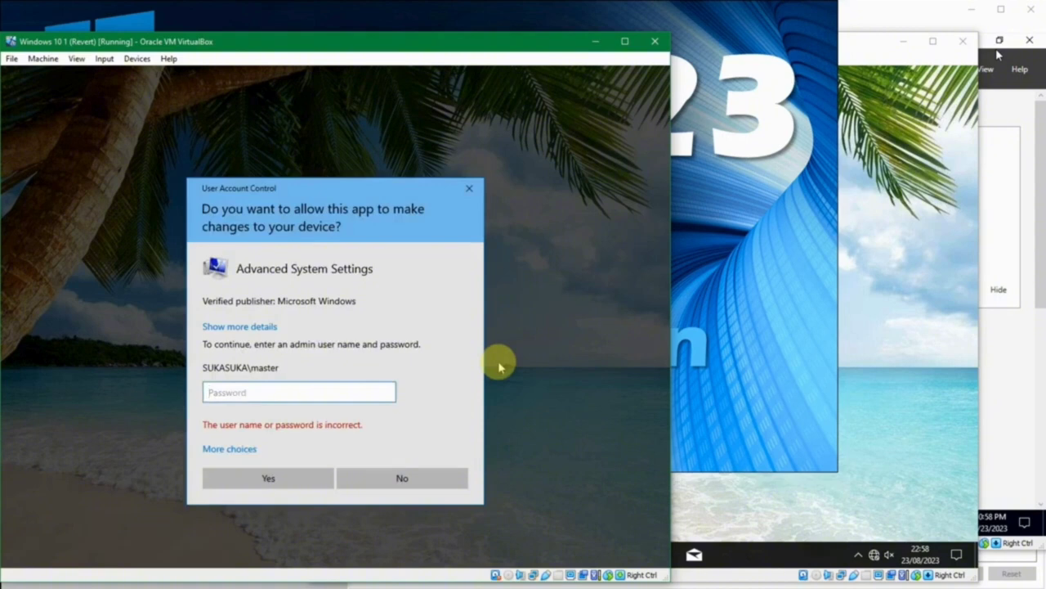
text(*****)
key(Return)
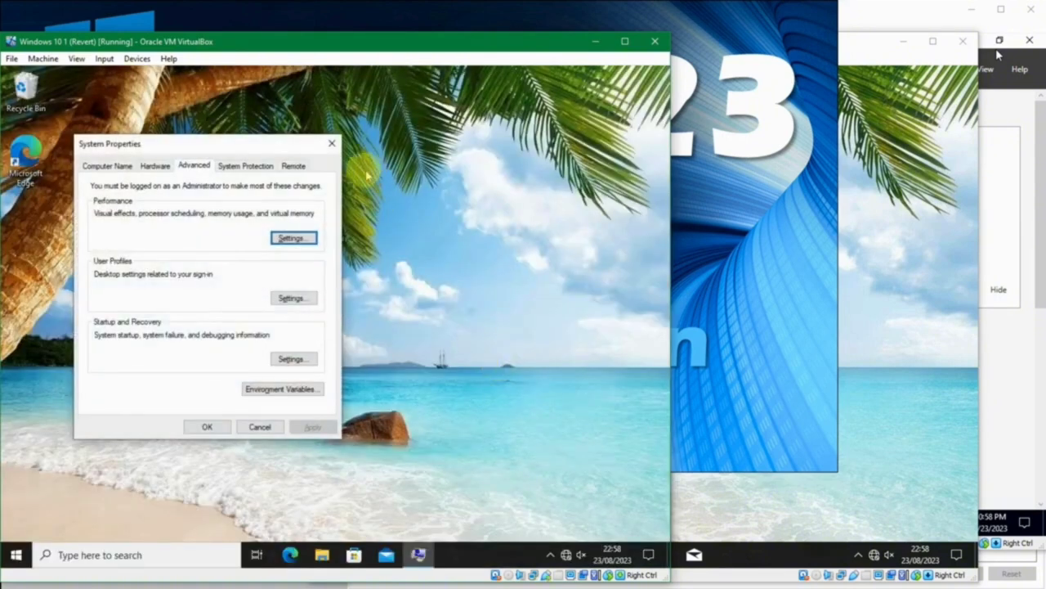
Examine the Remote Desktop options for allowing or refusing remote connections, cancel System Properties and minimize the virtual machine.
click(292, 166)
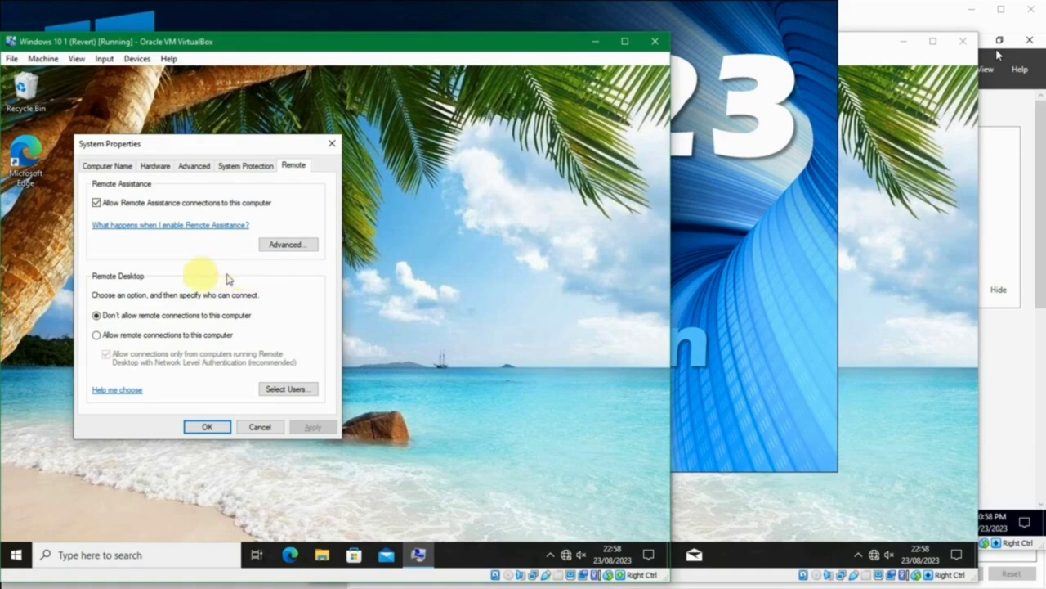
click(98, 335)
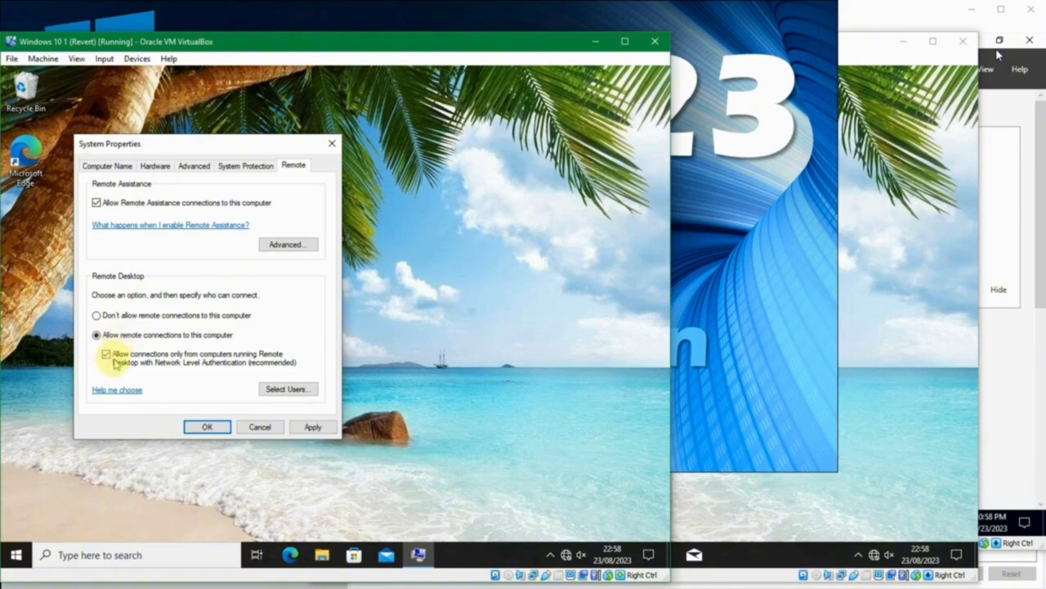
click(125, 319)
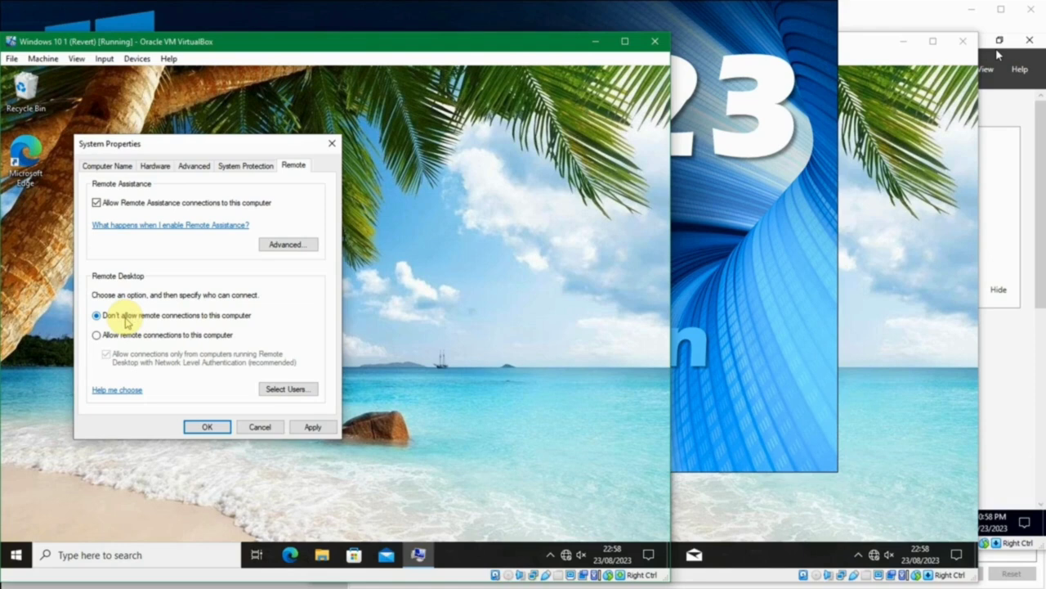
click(256, 426)
click(610, 45)
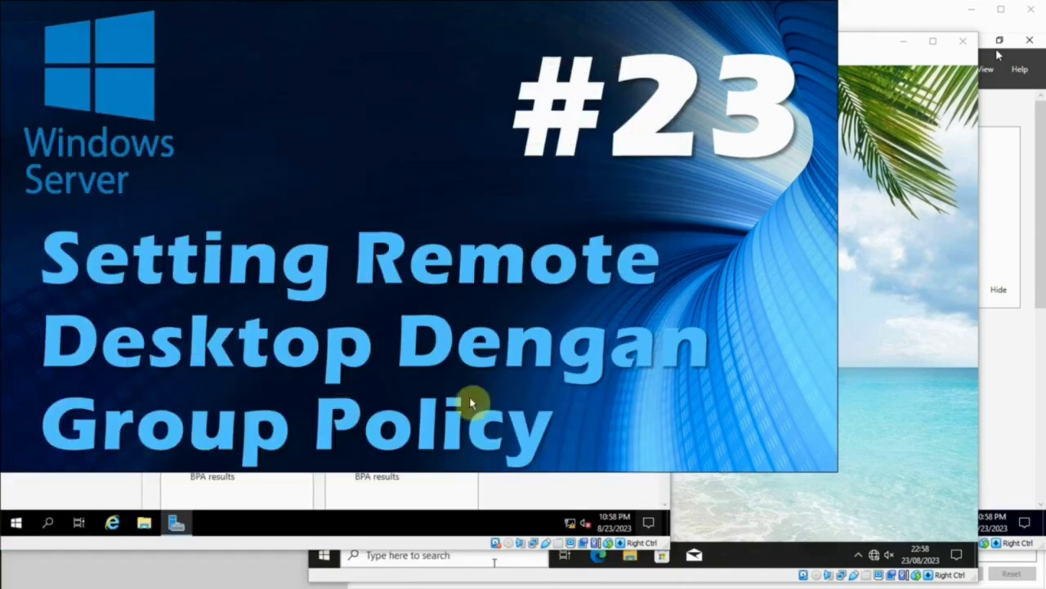
Switch to the Winserver 2019 DC virtual machine and open Group Policy Management from Server Manager.
mouse_move(440, 534)
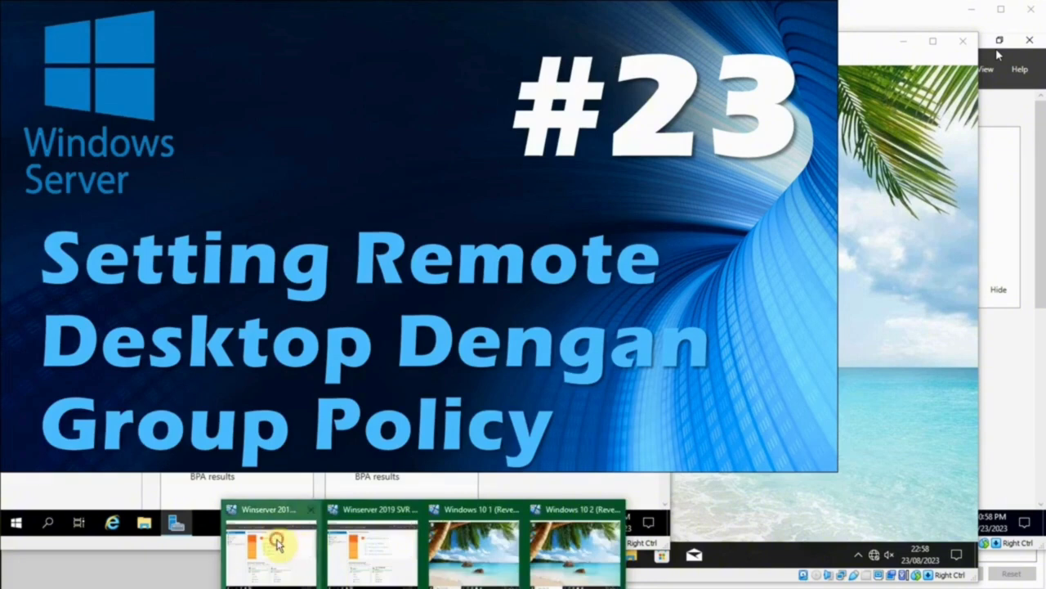
click(276, 539)
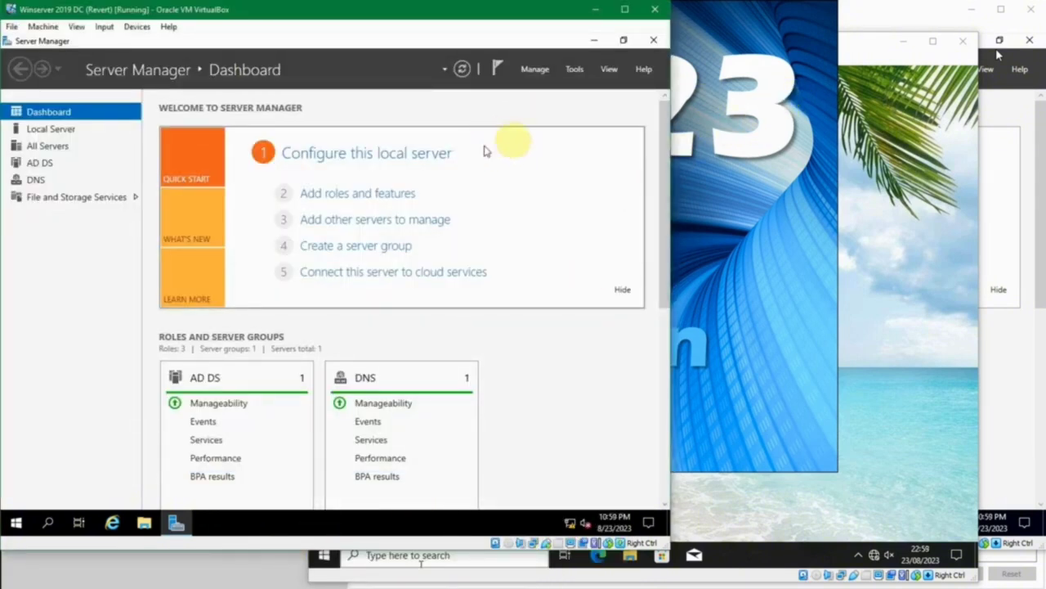
click(575, 70)
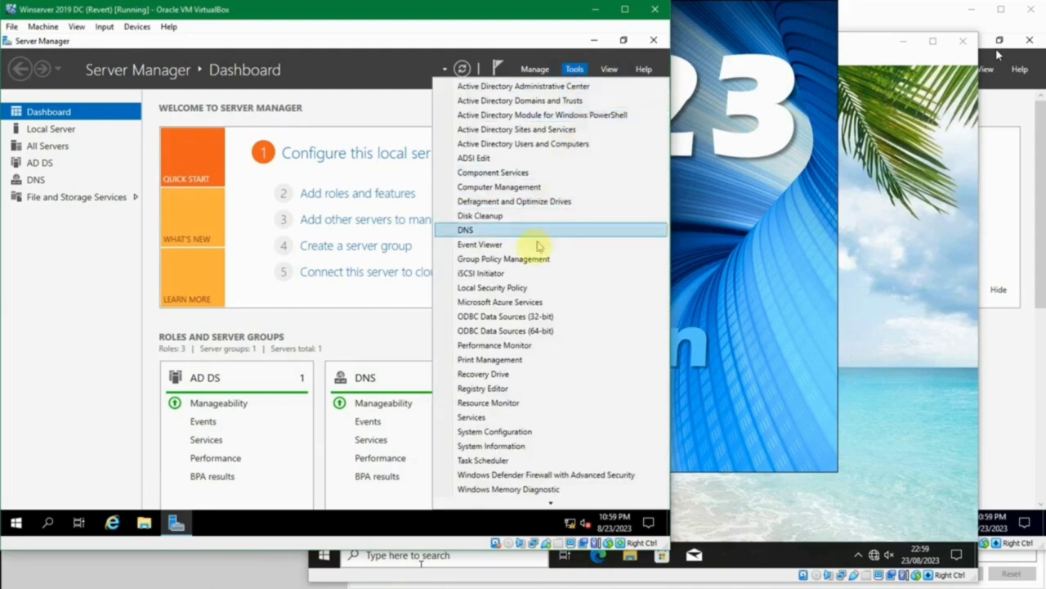
click(530, 257)
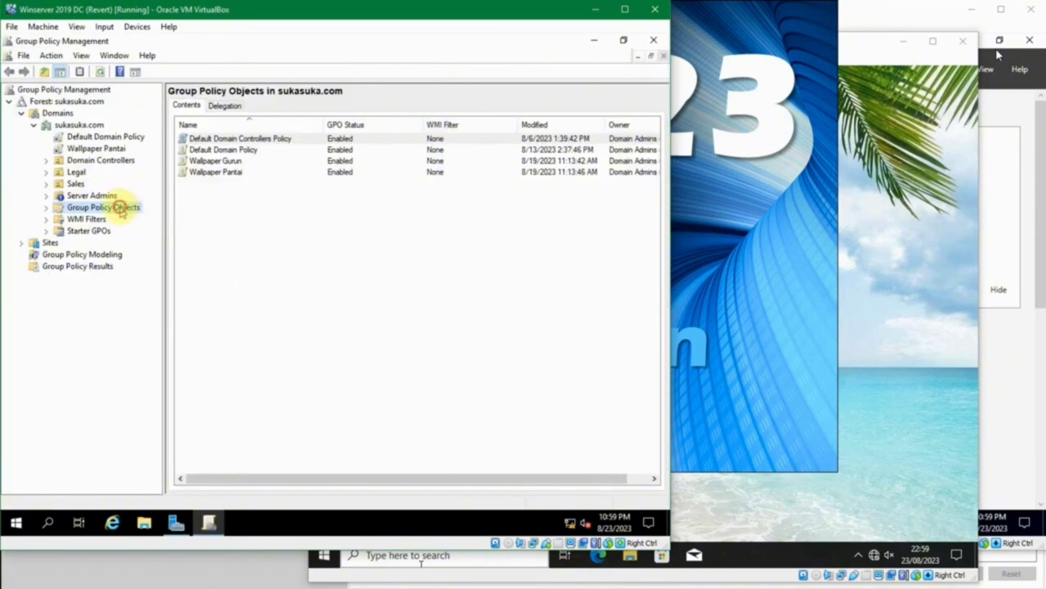
Create a new group policy object named Enable Remote Desktop under Group Policy Objects in sukasuka.com.
right_click(251, 211)
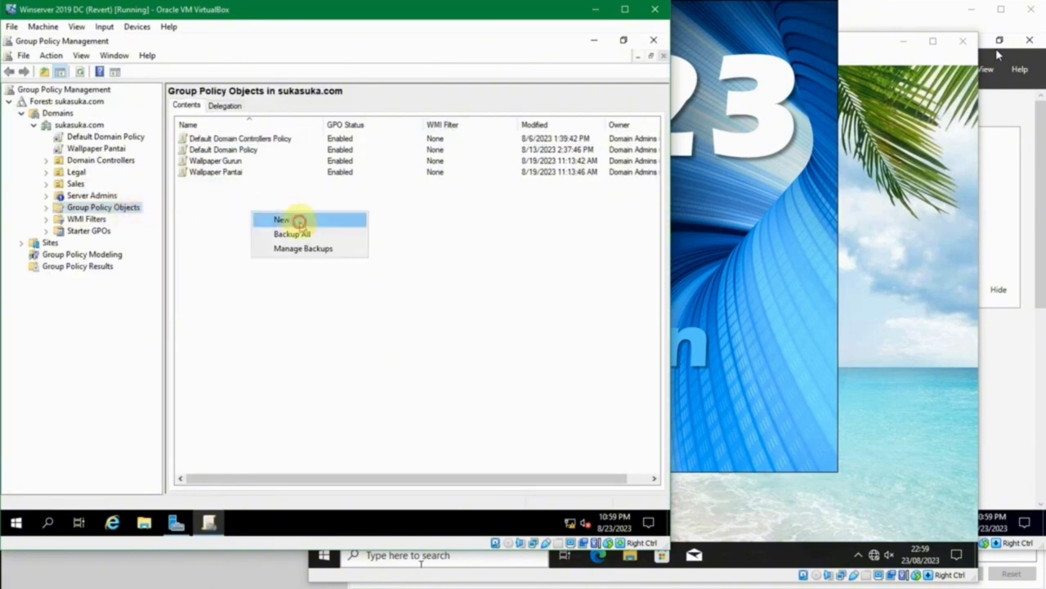
click(299, 222)
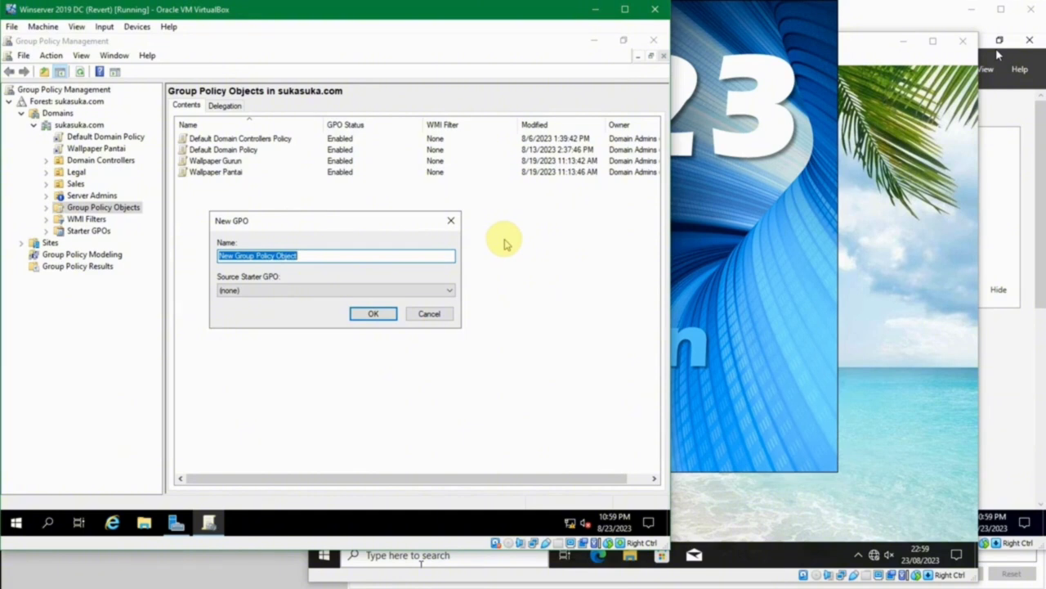
text(Enable Remote Desktop)
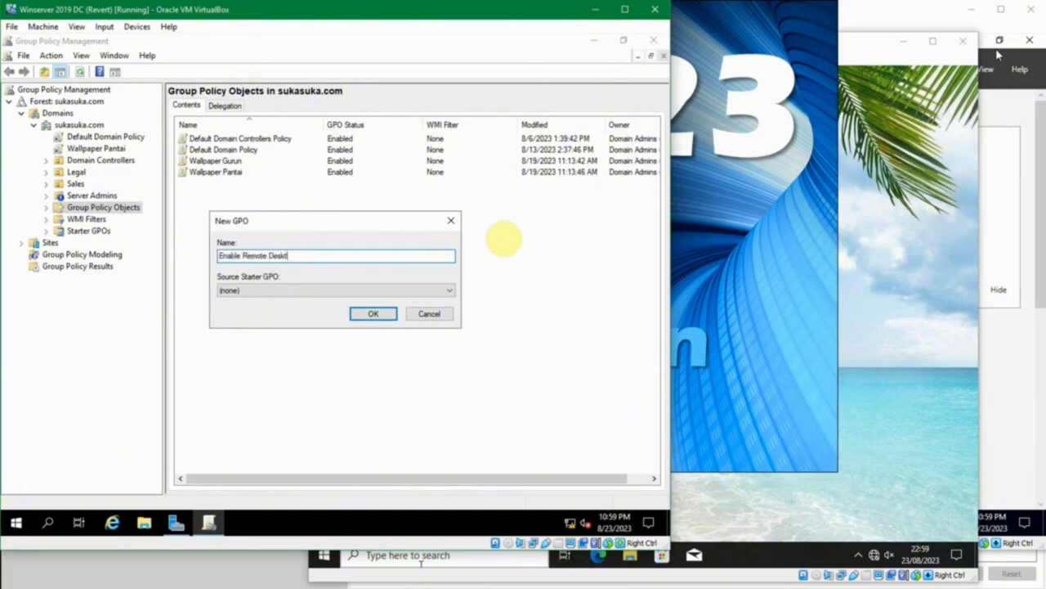
click(369, 313)
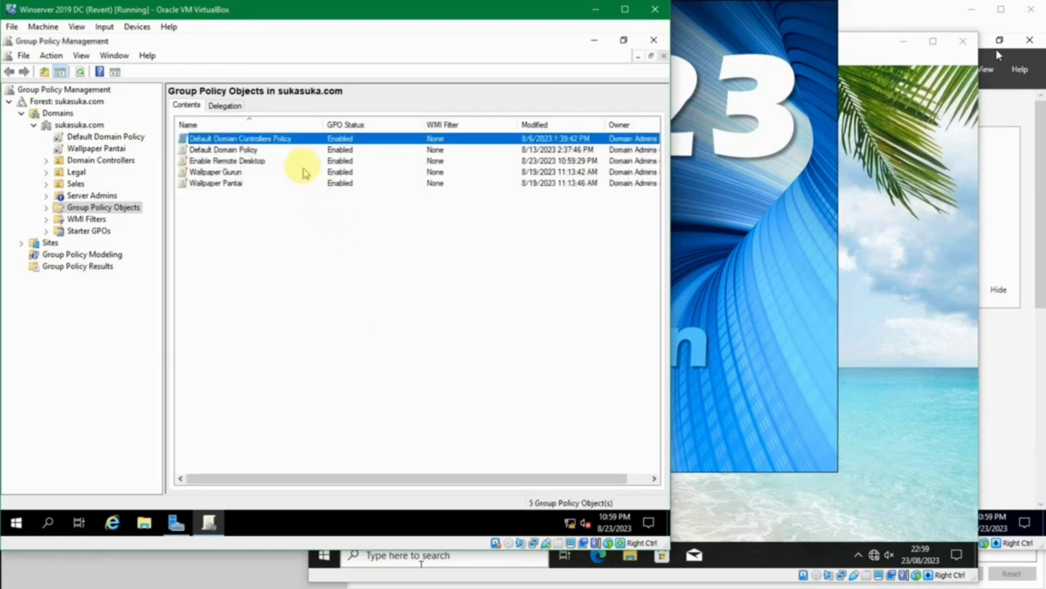
Open the Enable Remote Desktop policy for editing, maximize the editor and widen its tree pane.
click(243, 162)
right_click(264, 162)
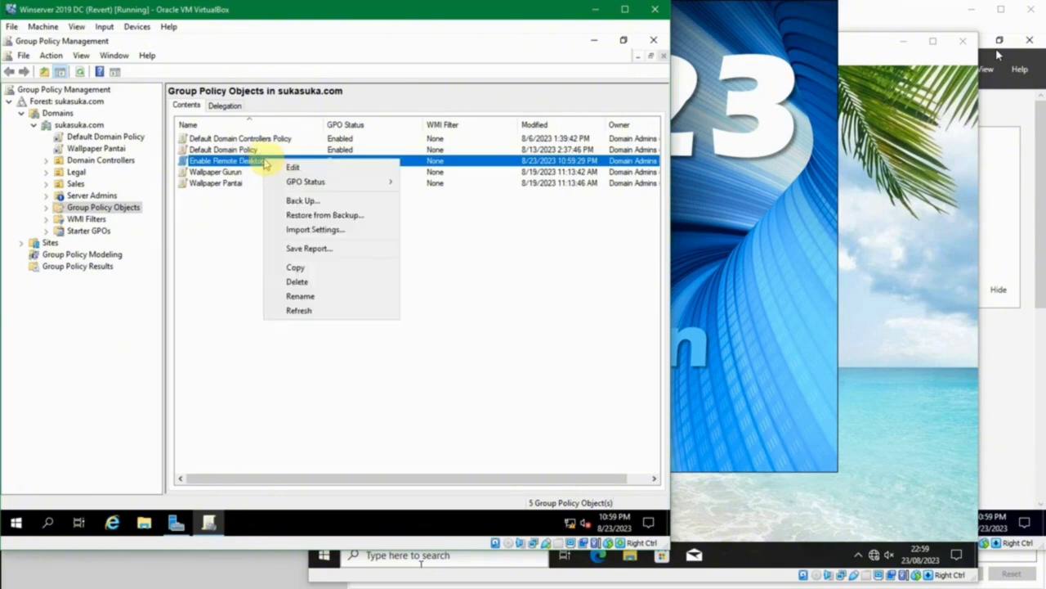
click(293, 166)
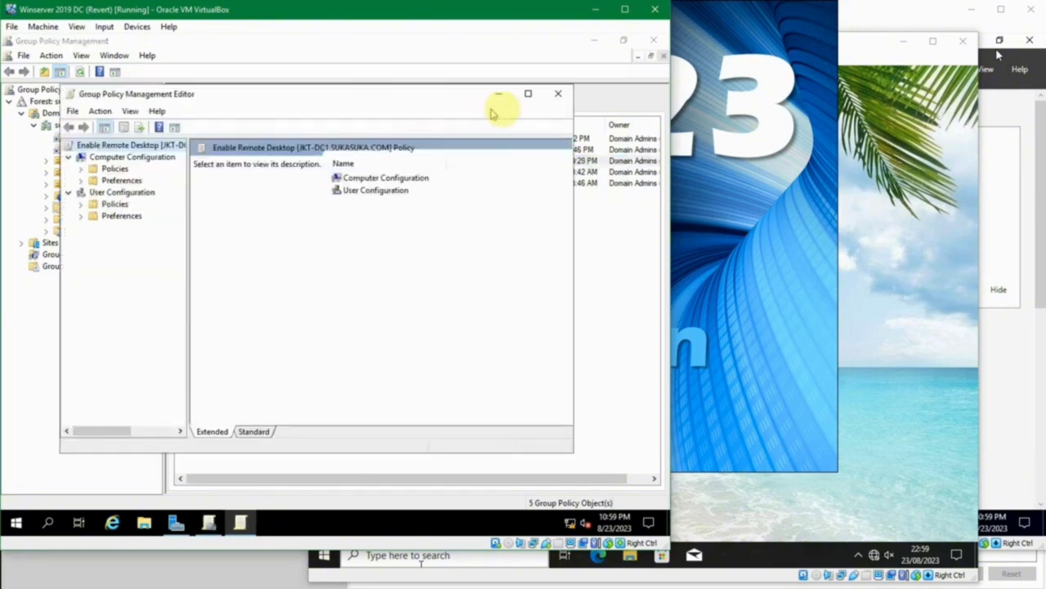
click(527, 95)
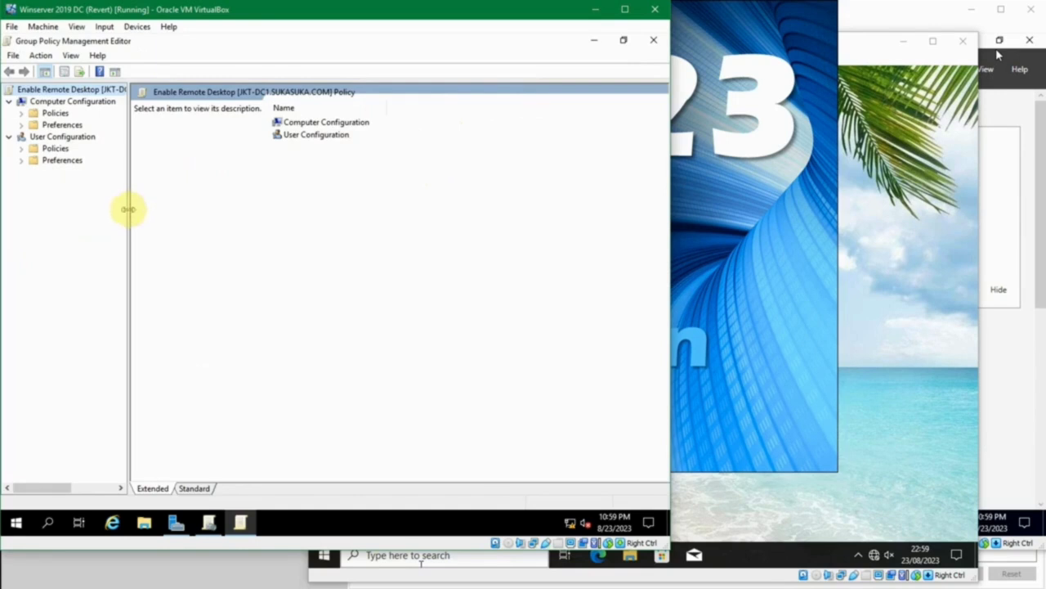
drag(129, 209, 179, 215)
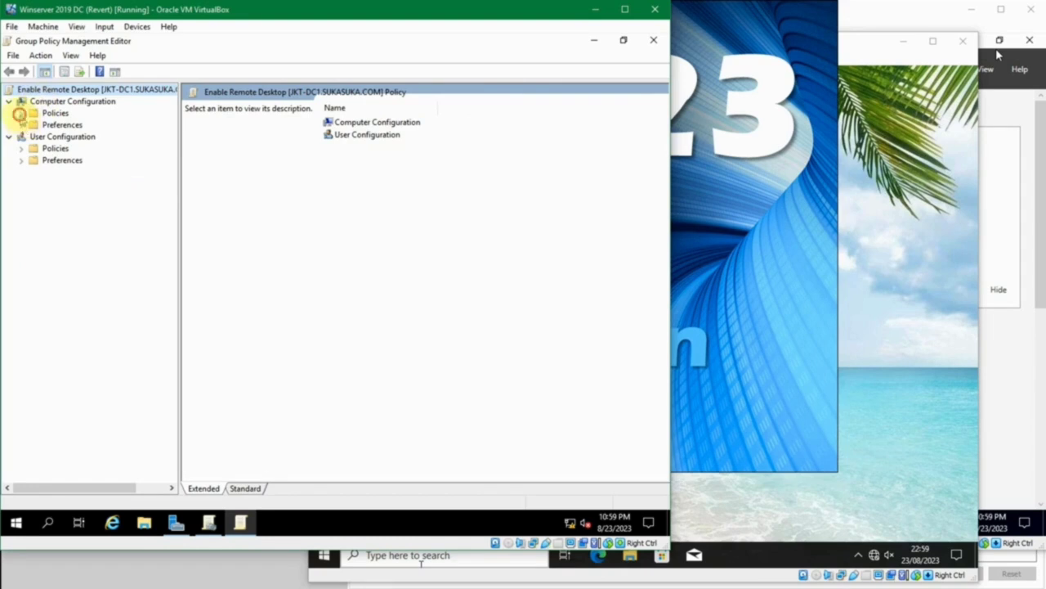
Show the Connections settings of Remote Desktop Session Host within Computer Configuration's Administrative Templates, under Windows Components and Remote Desktop Services.
click(21, 114)
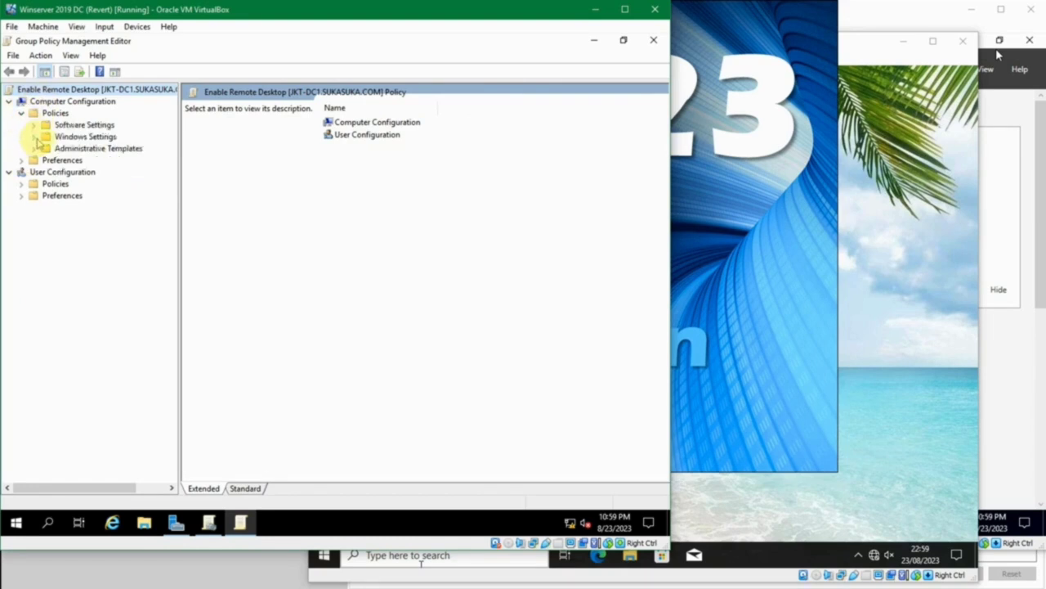
click(35, 148)
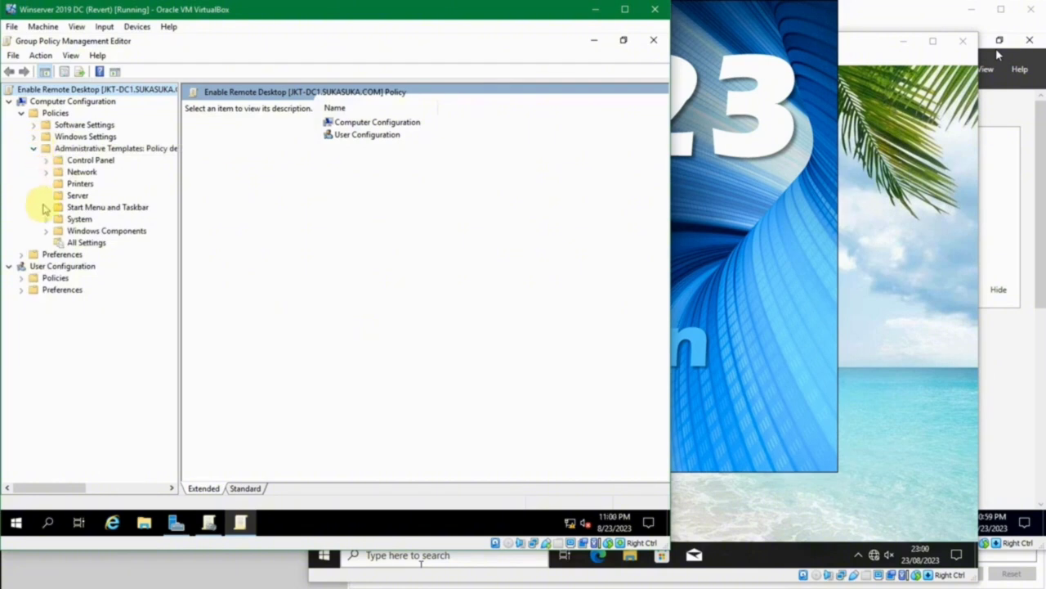
click(46, 232)
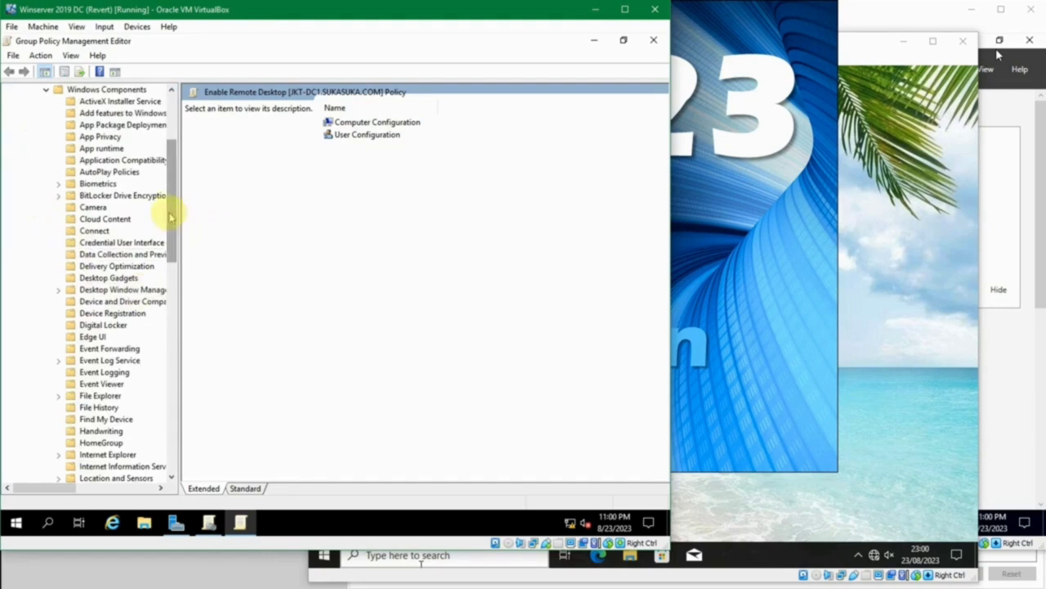
drag(172, 217, 176, 312)
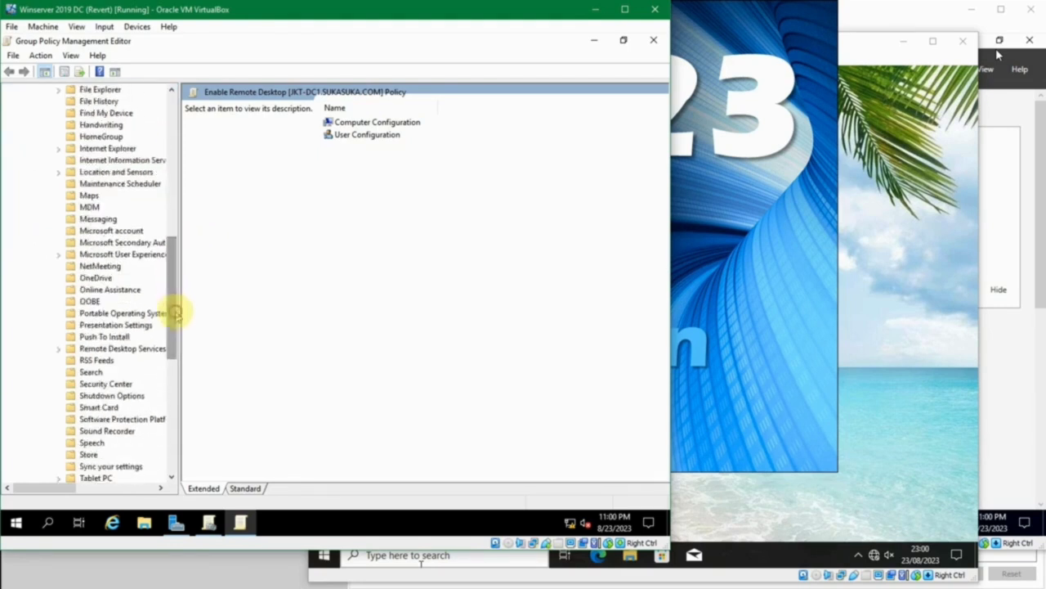
click(61, 348)
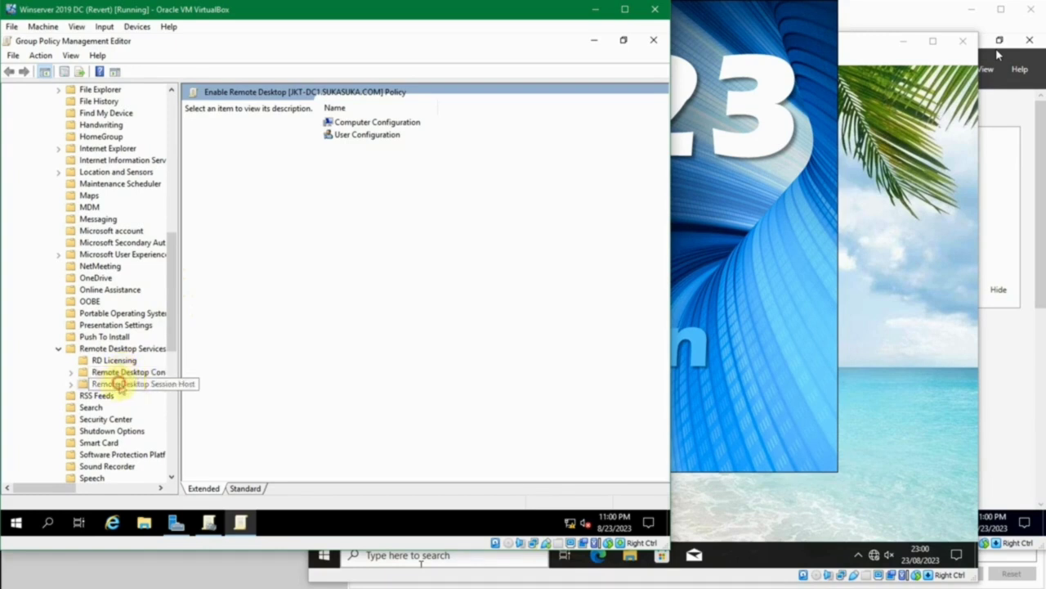
click(118, 383)
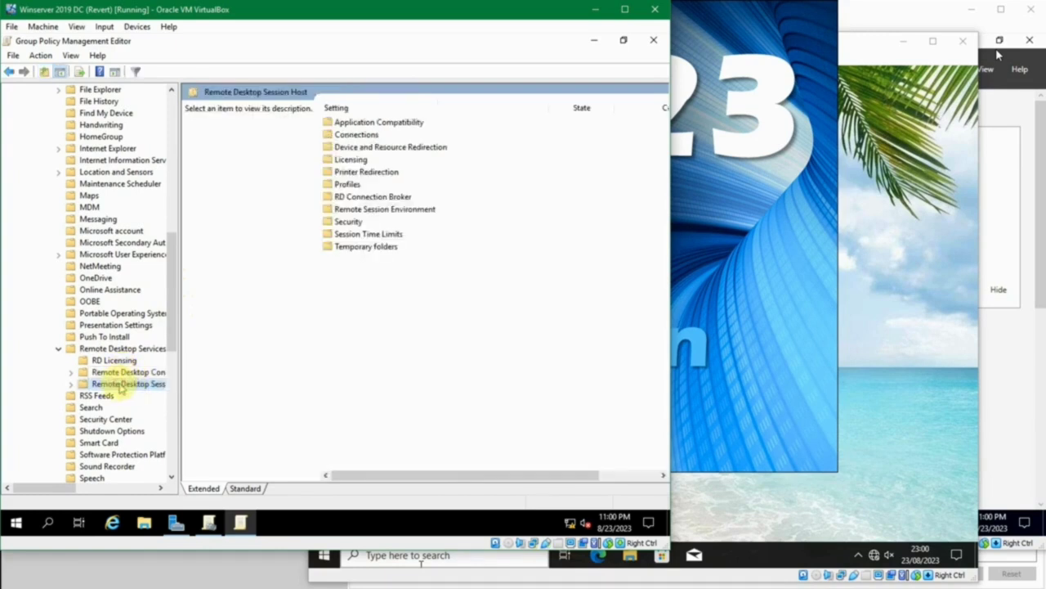
click(72, 384)
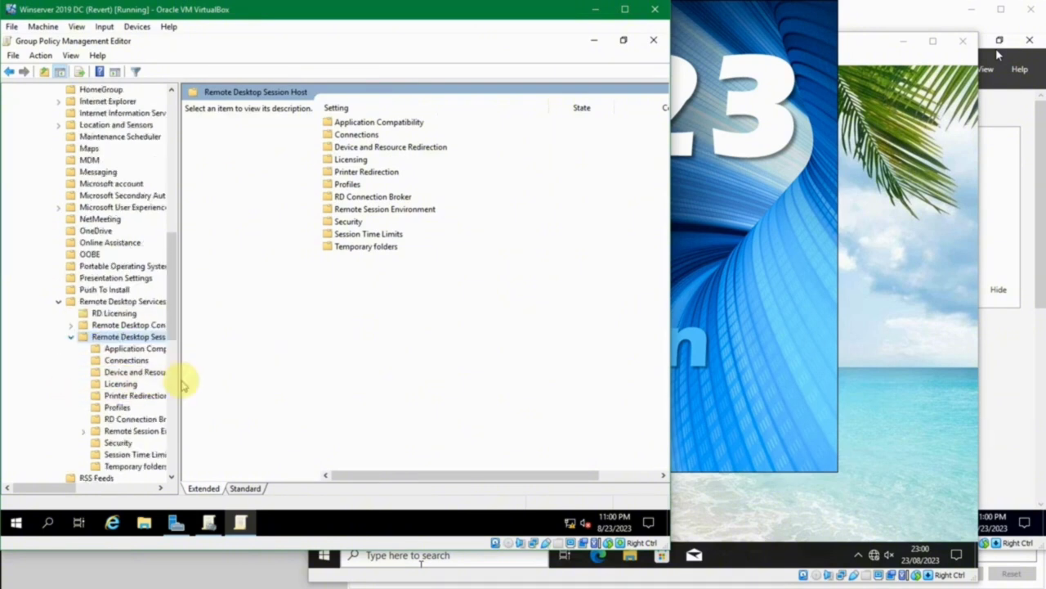
click(127, 361)
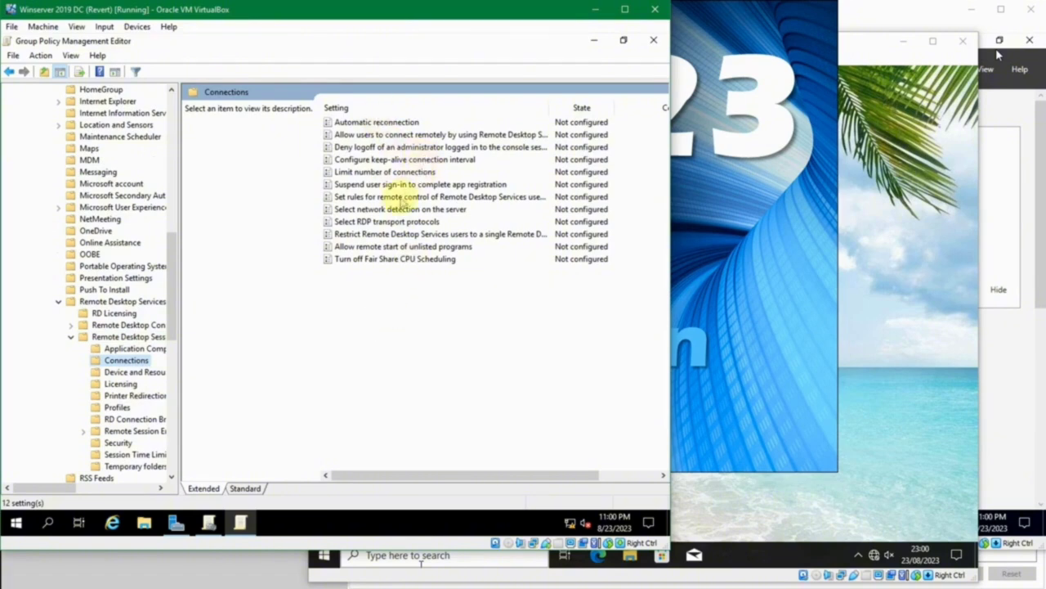
Enable the policy setting Allow users to connect remotely by using Remote Desktop Services in Connections.
click(392, 136)
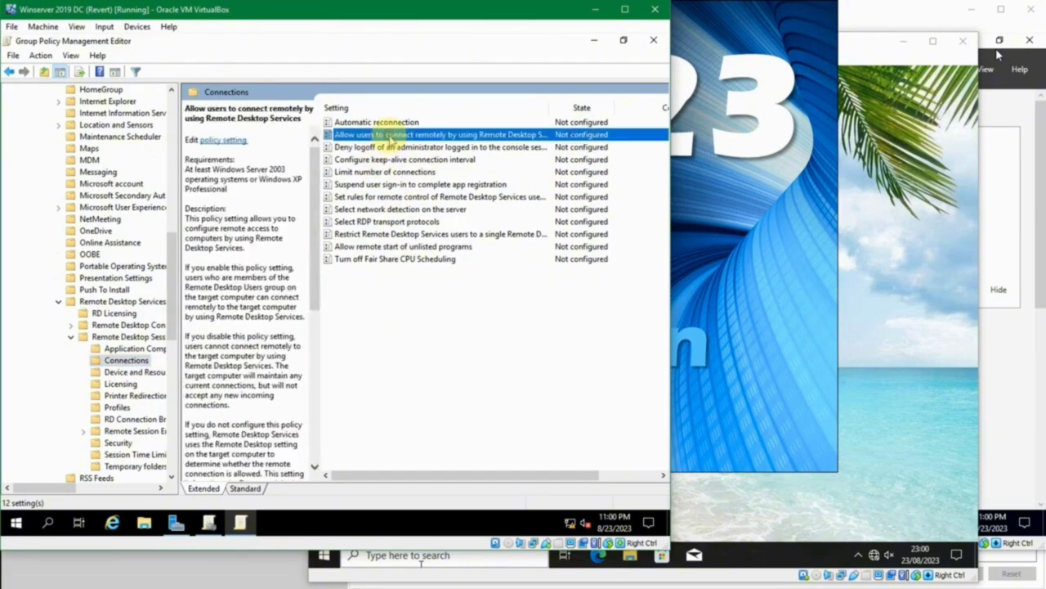
double_click(463, 136)
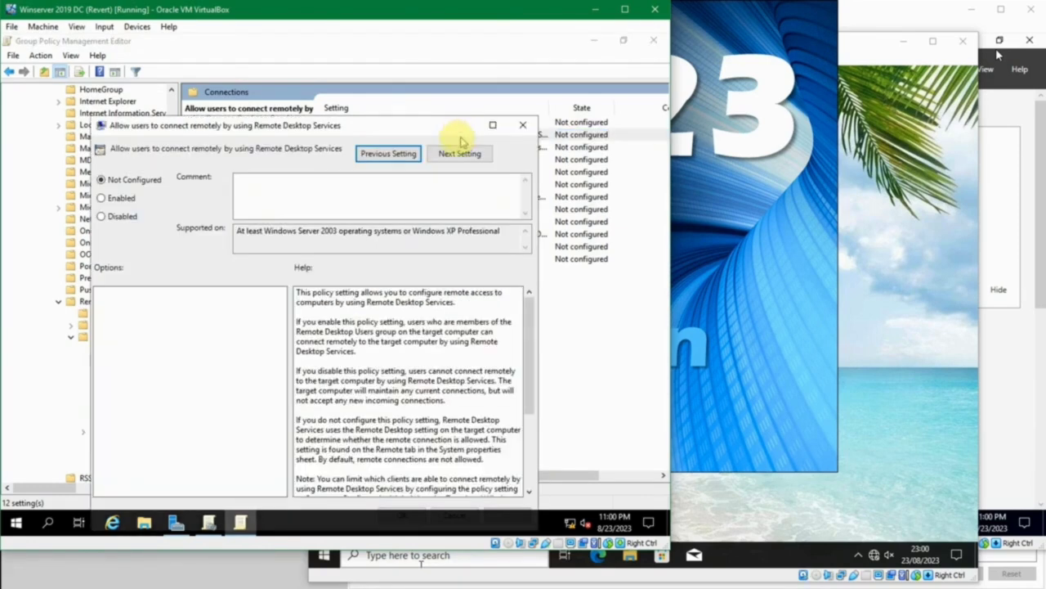
drag(339, 120, 359, 95)
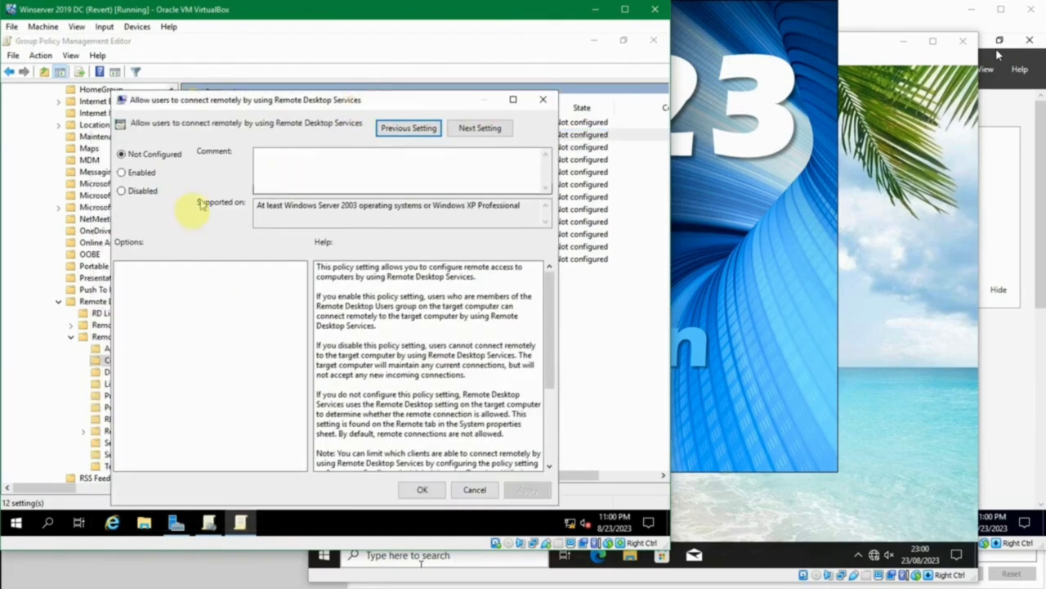
click(153, 175)
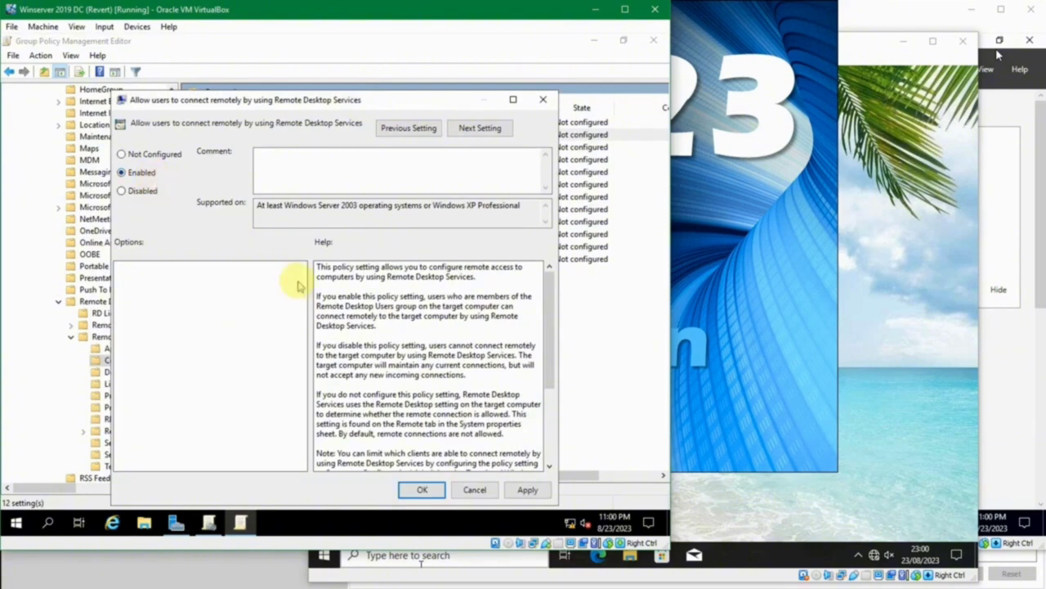
click(417, 491)
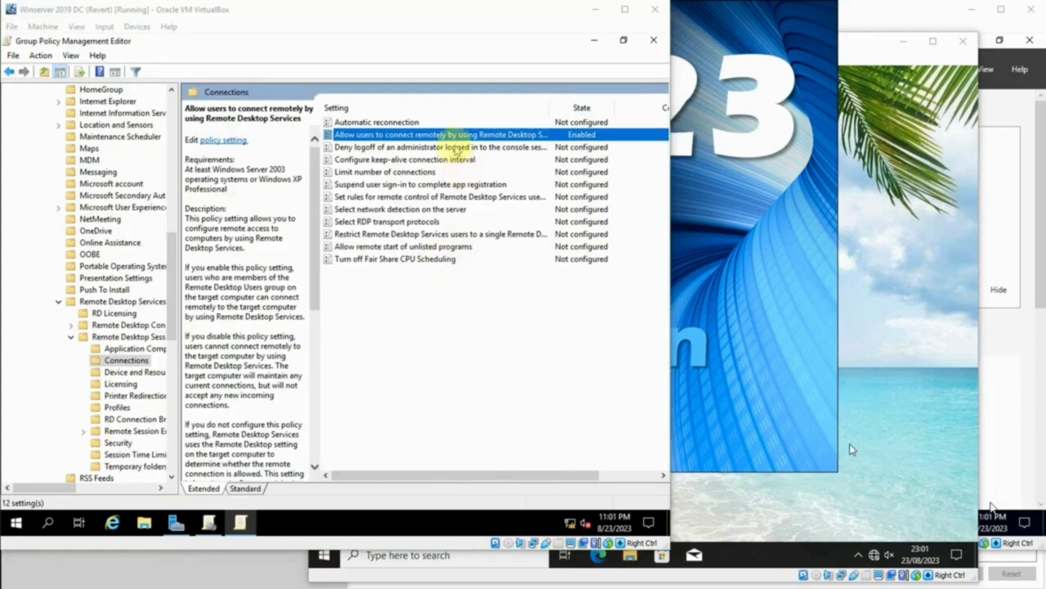
click(455, 146)
click(454, 134)
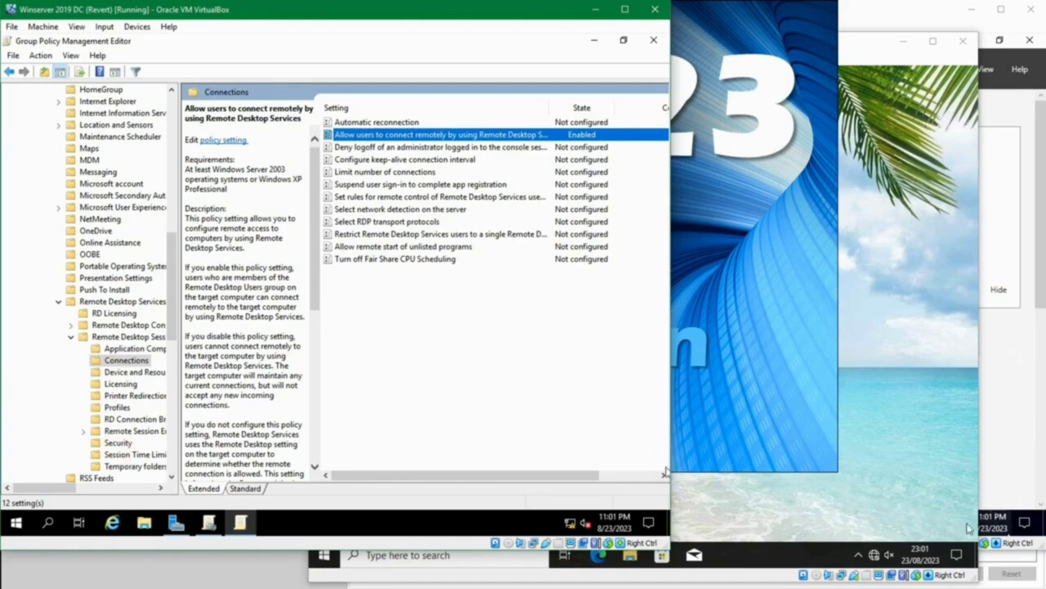
click(972, 482)
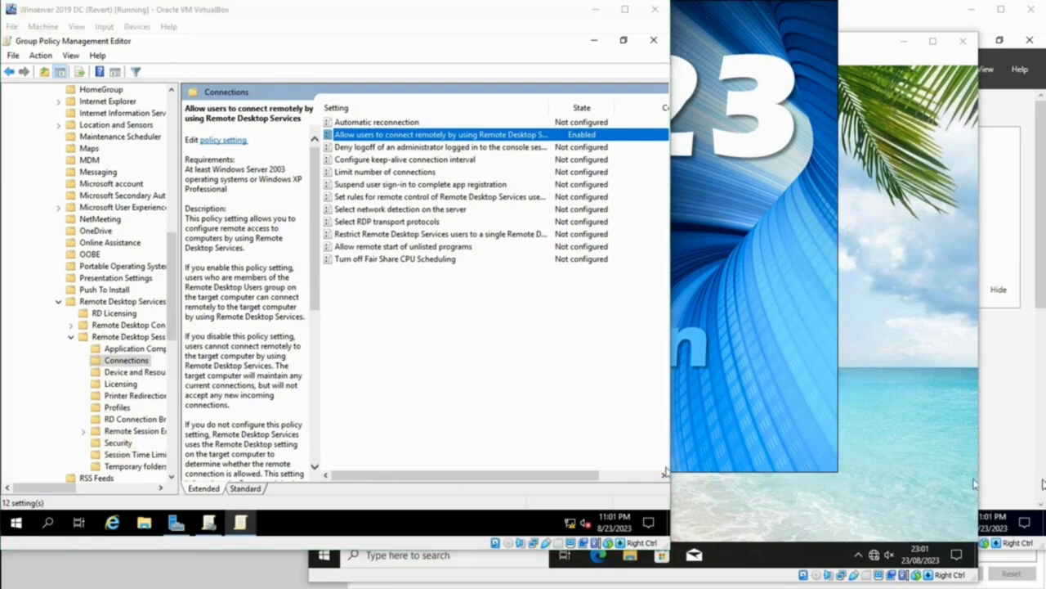
In the Session Host's Security folder, enable Require user authentication for remote connections by using Network Level Authentication.
click(117, 442)
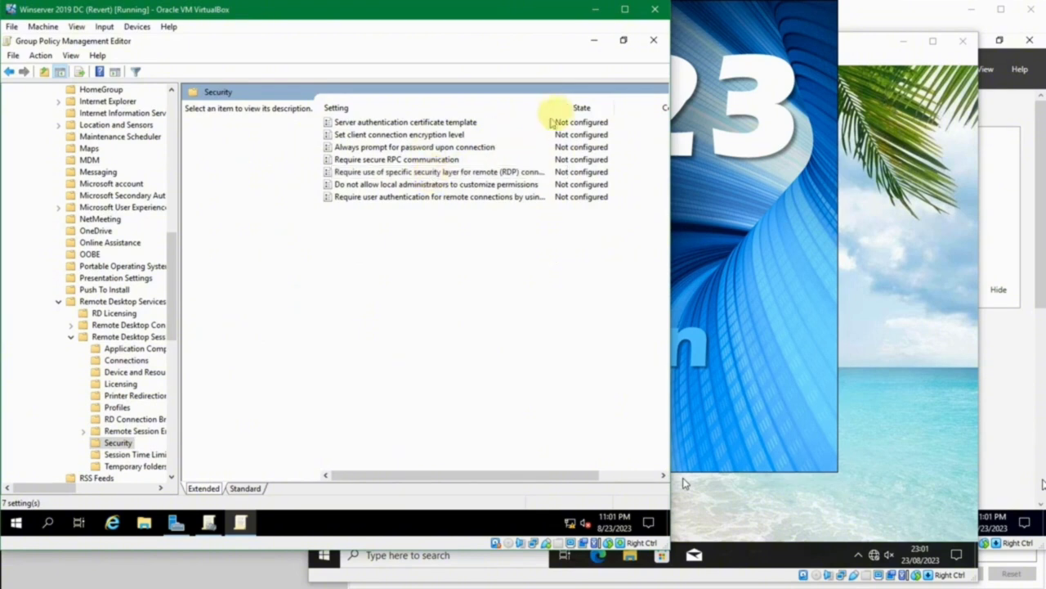
drag(551, 107, 583, 107)
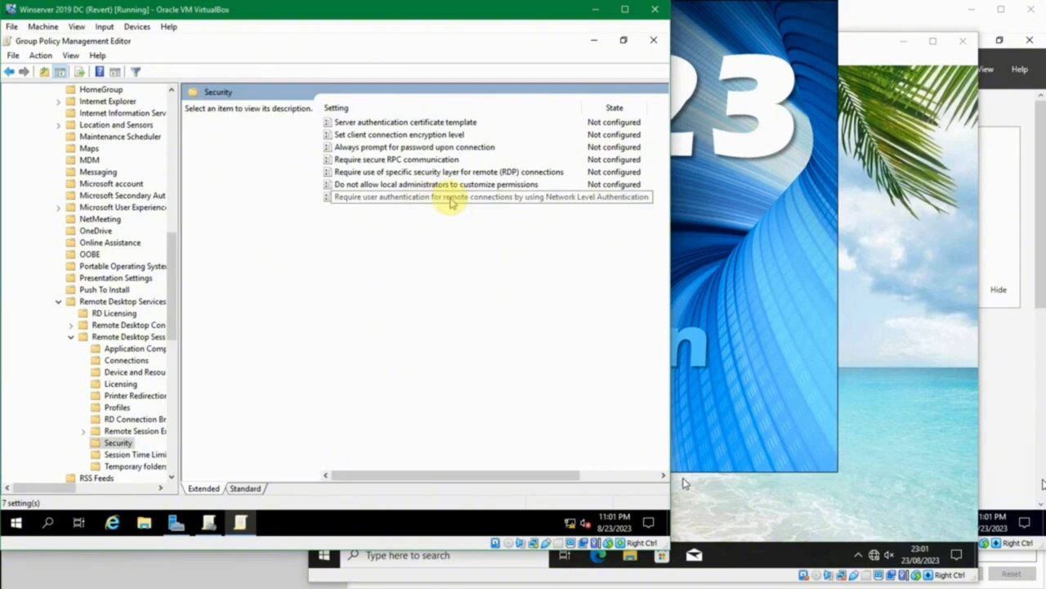
click(449, 199)
double_click(450, 198)
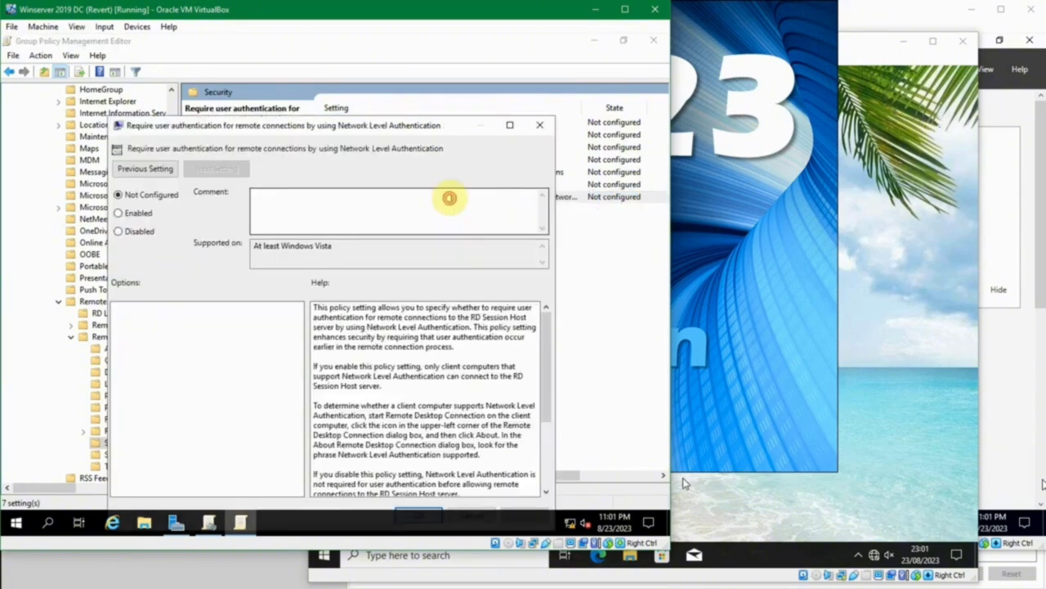
click(132, 213)
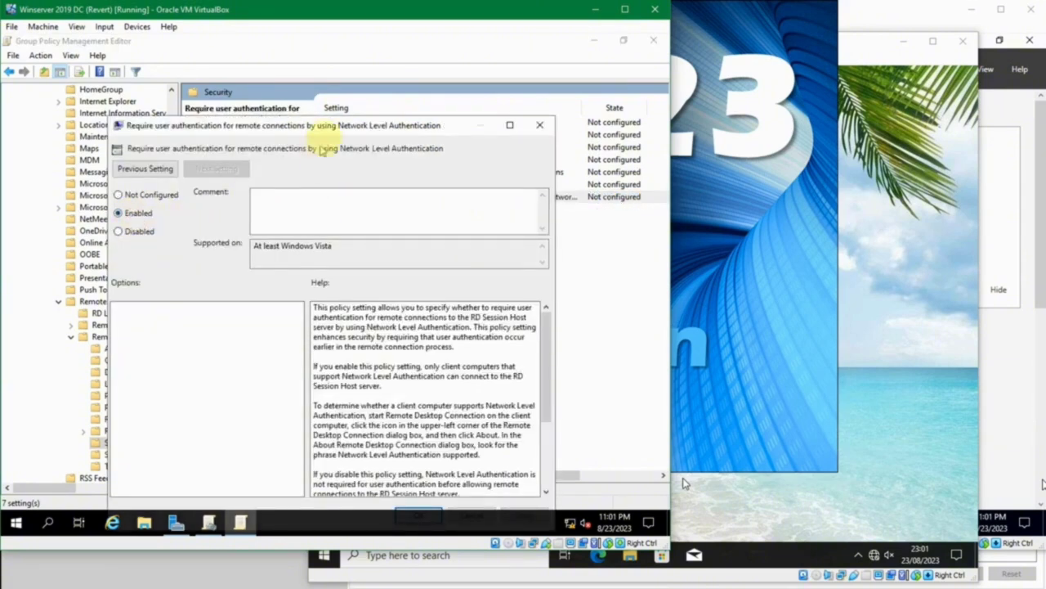
drag(329, 120, 350, 71)
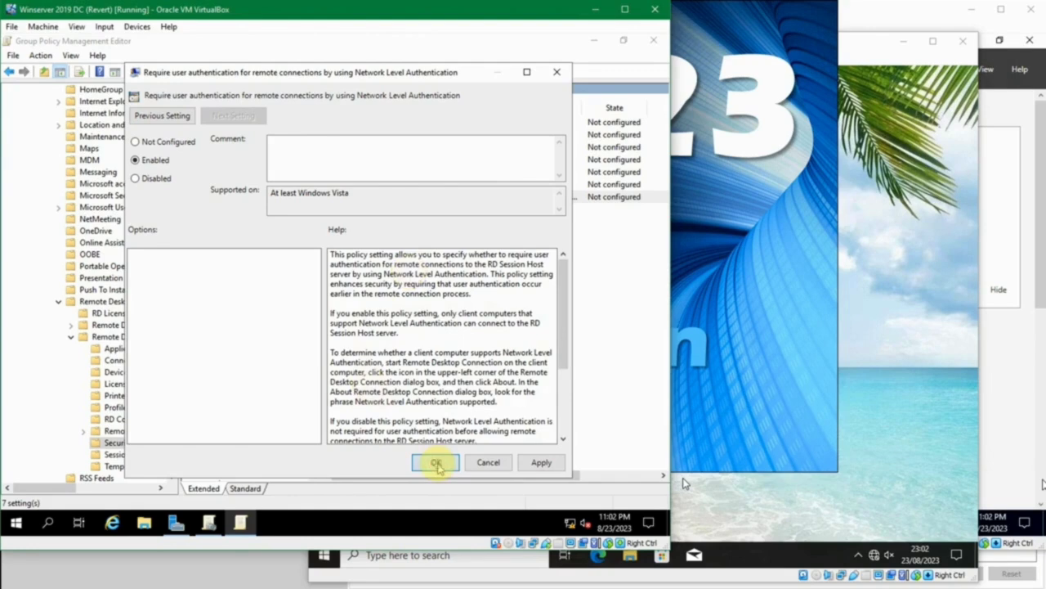
click(436, 464)
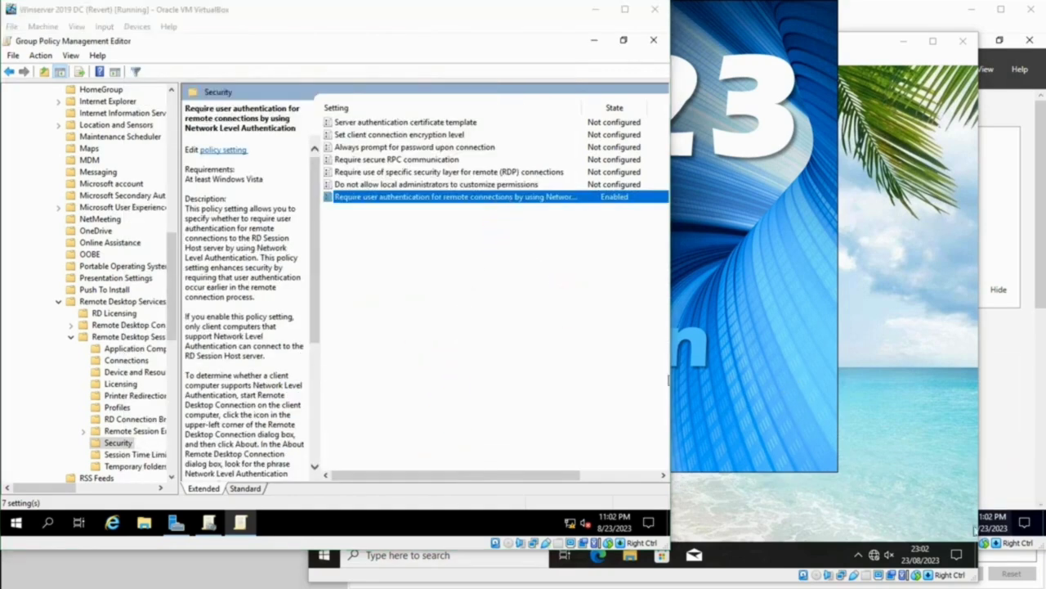
click(410, 330)
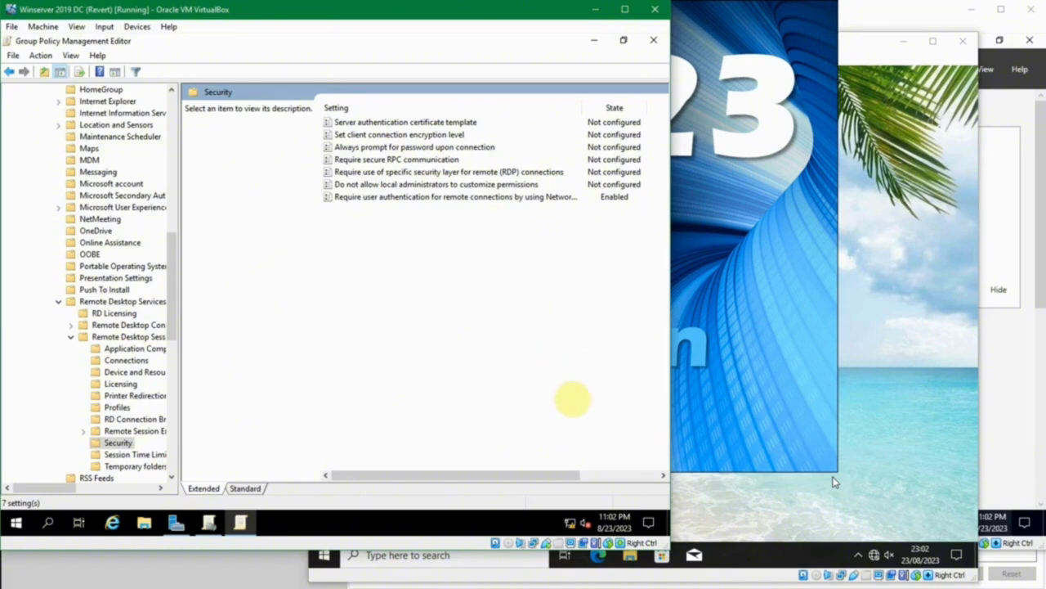
Switch to the Windows 10 1 virtual machine, check its Windows Defender Firewall state, and minimize the machine window.
click(722, 507)
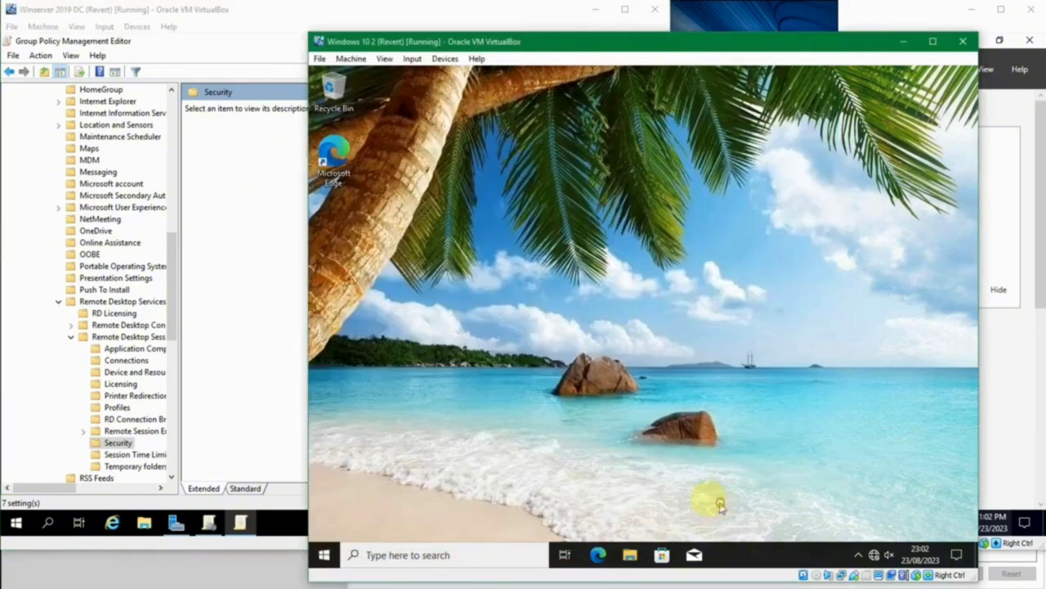
mouse_move(425, 568)
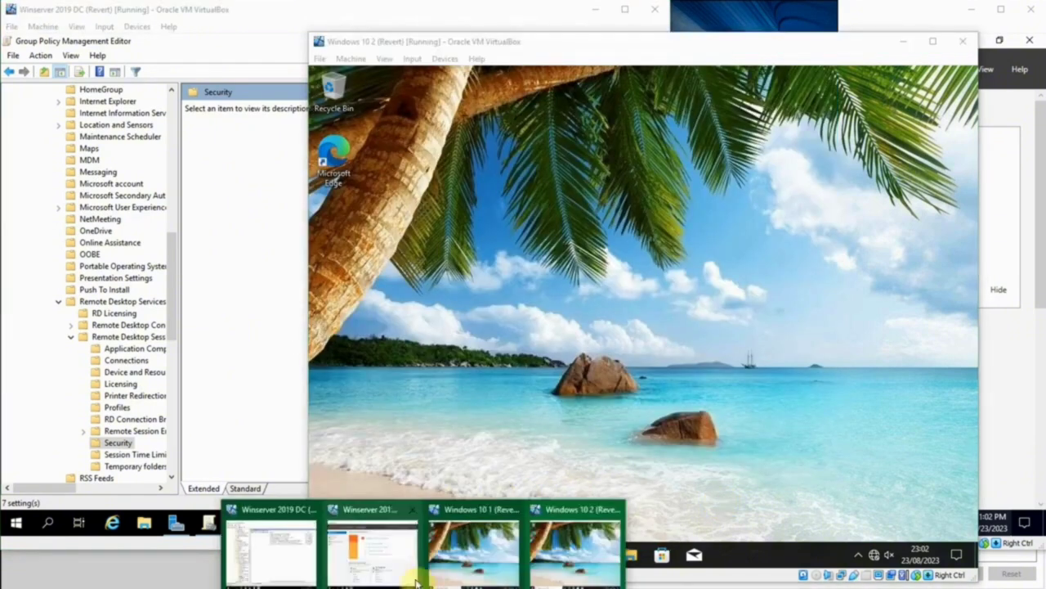
click(470, 552)
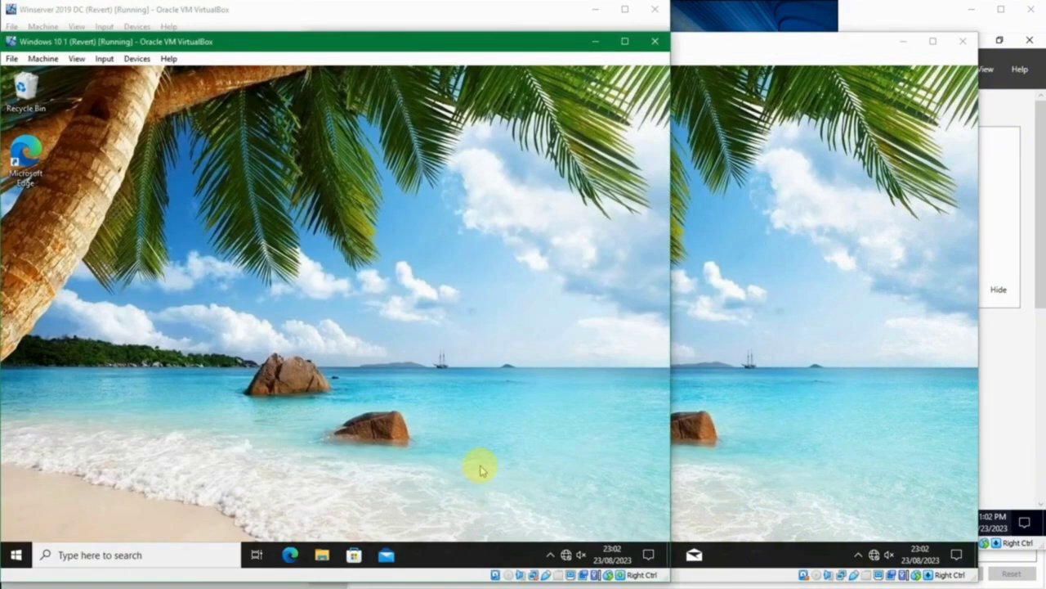
key(super)
text(windo)
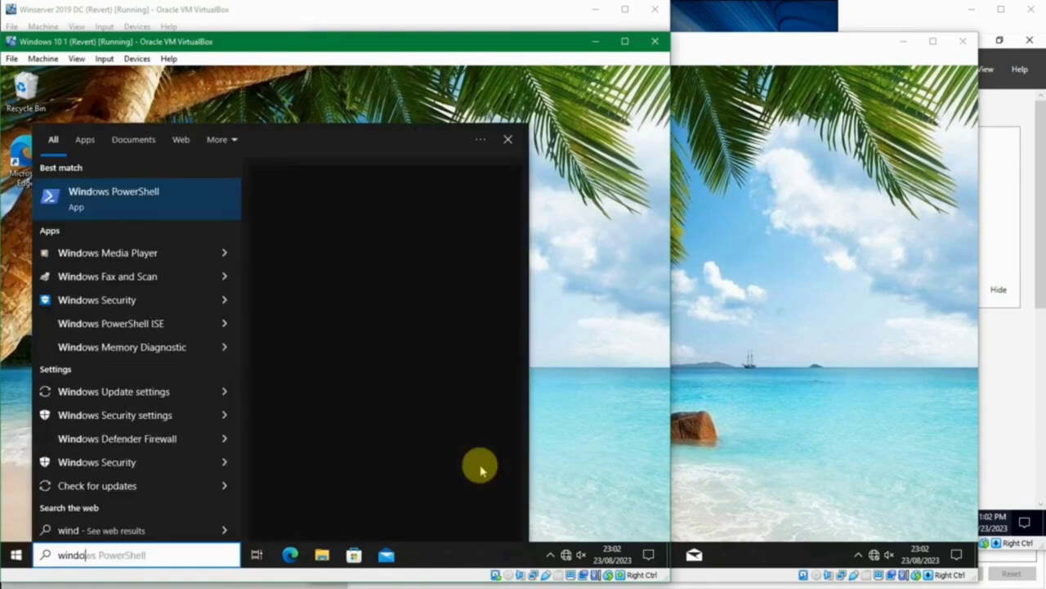
text(ws de)
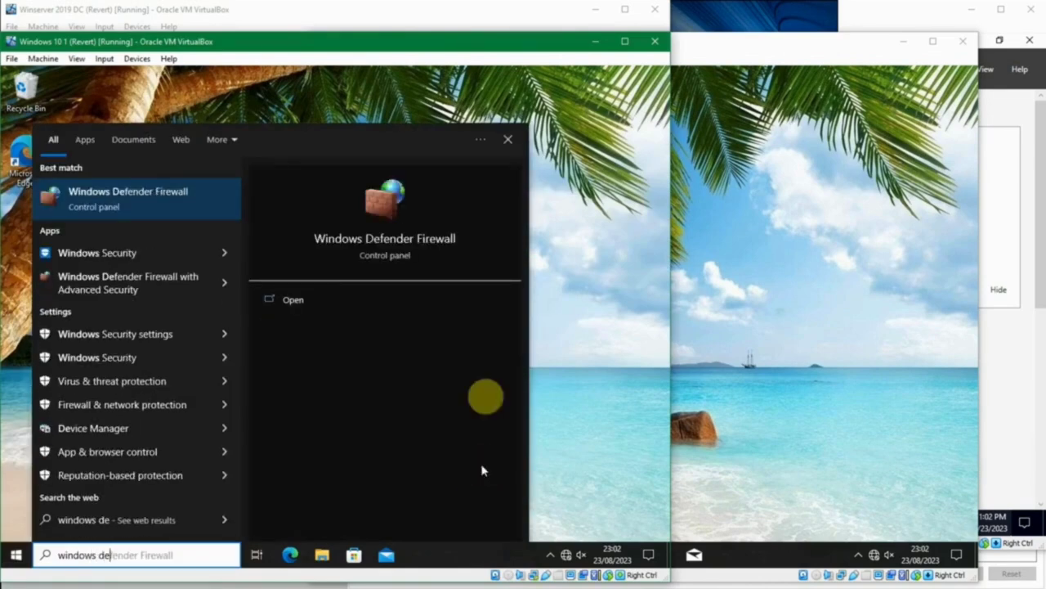
click(181, 214)
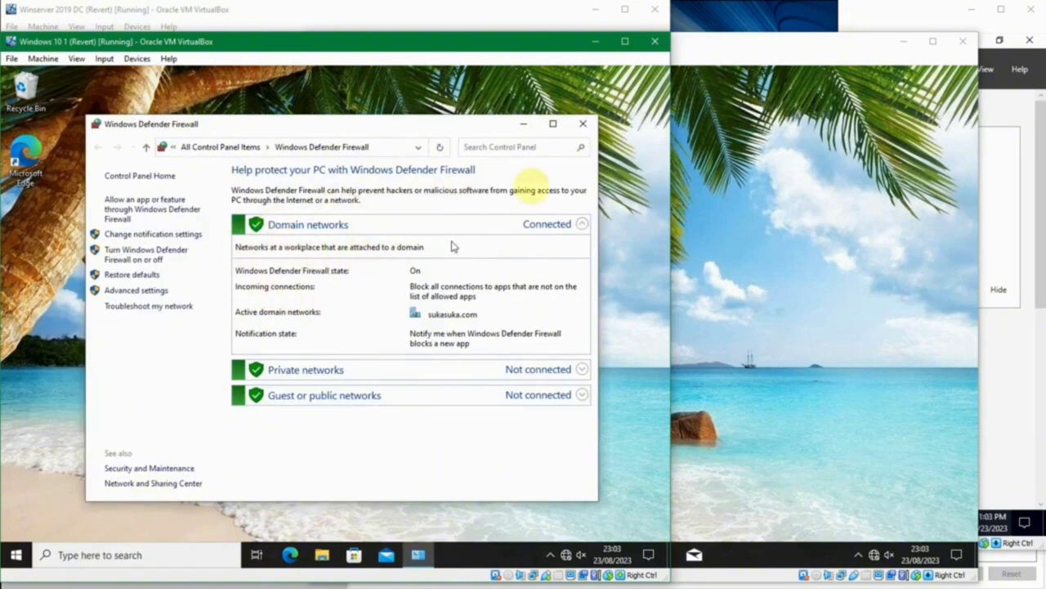
click(582, 123)
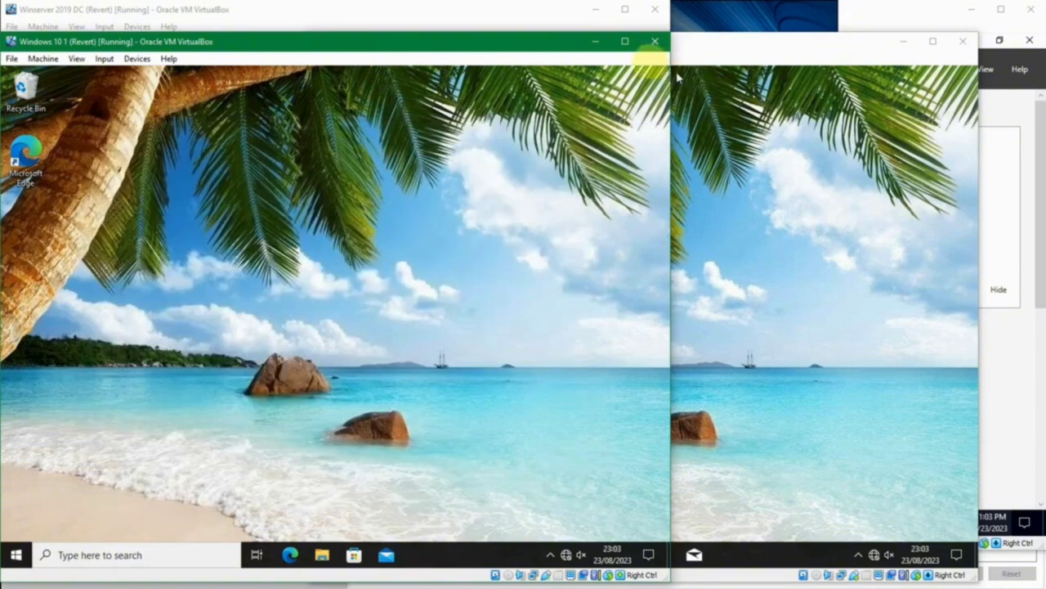
click(601, 42)
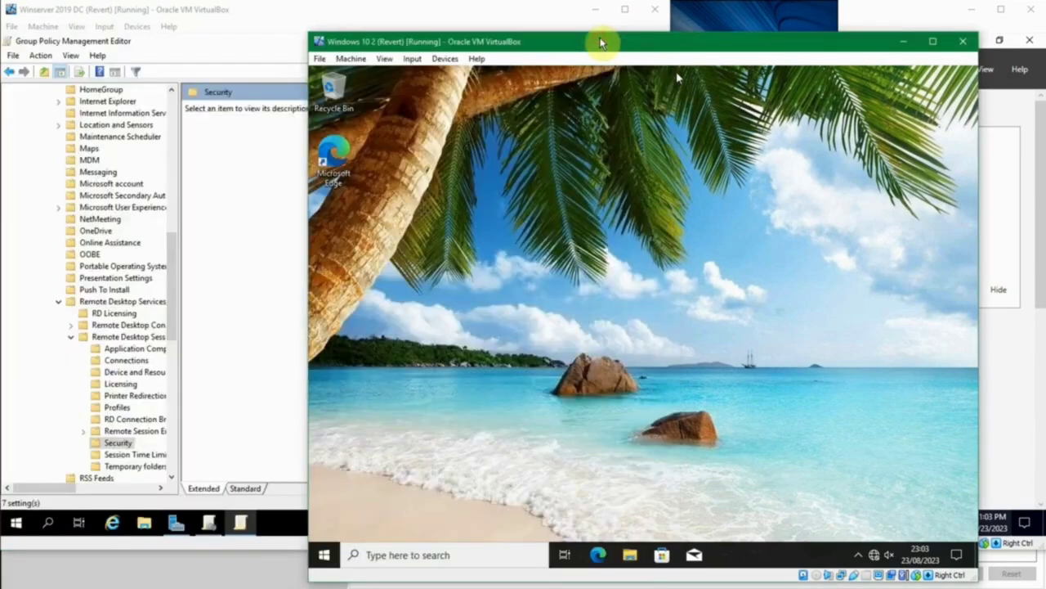
Back on the domain controller, show Inbound Rules of Windows Defender Firewall with Advanced Security under Computer Configuration's Windows Settings, Security Settings.
click(229, 166)
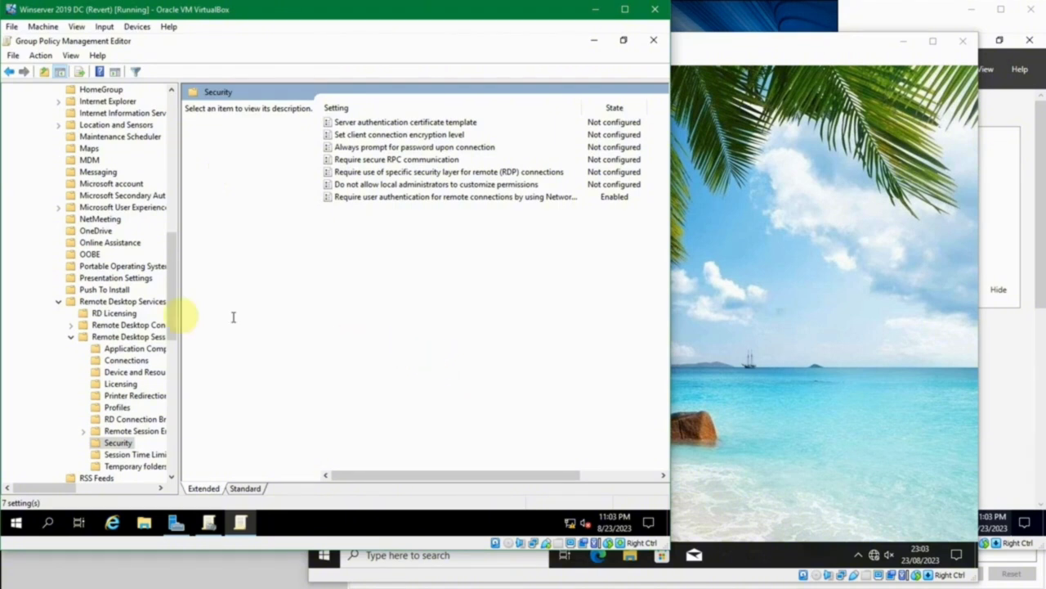
drag(170, 225, 170, 94)
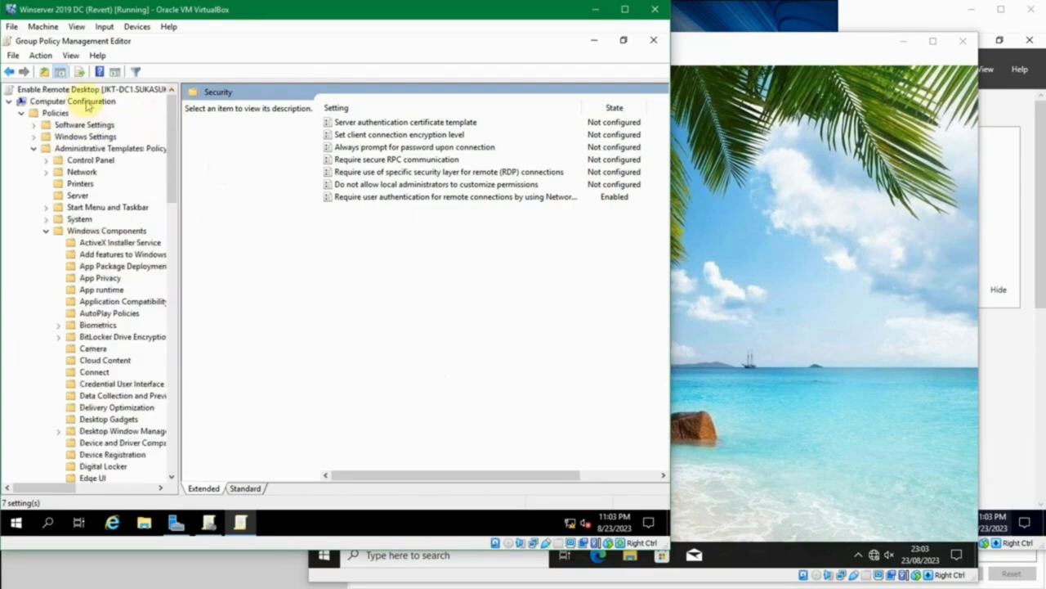
click(33, 137)
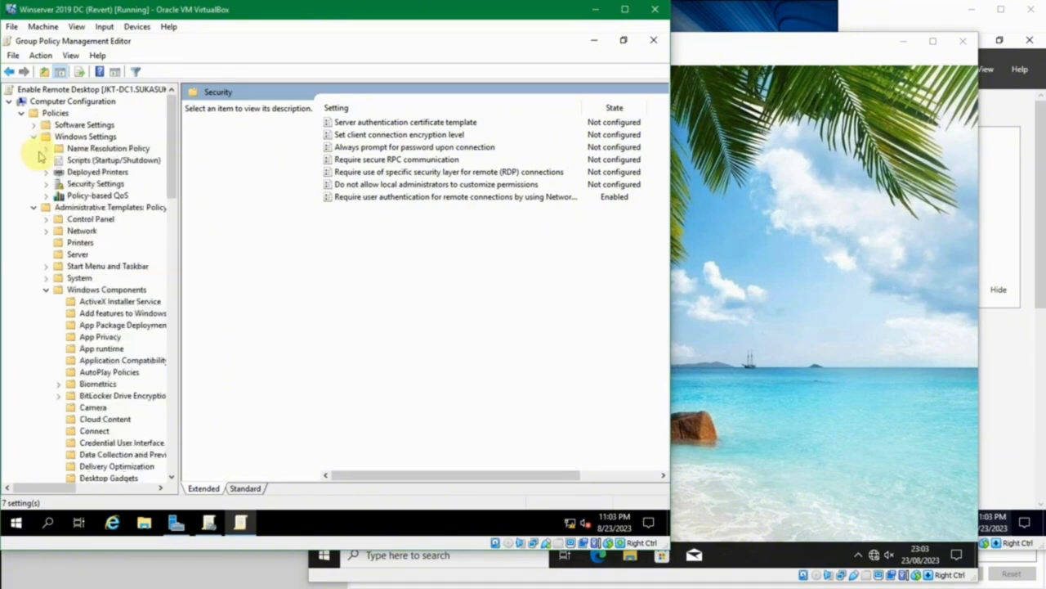
click(46, 184)
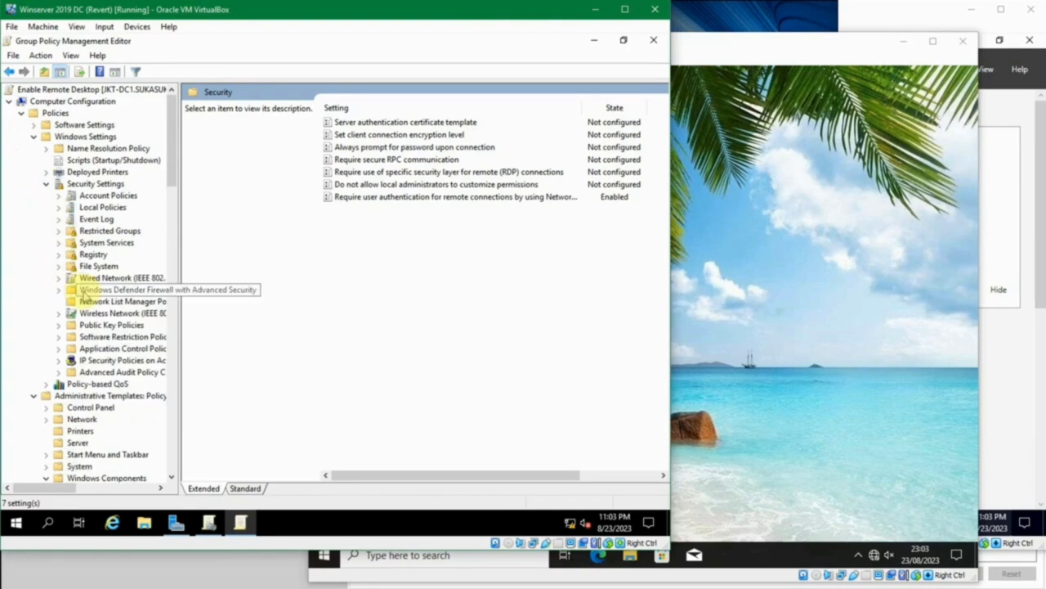
click(58, 290)
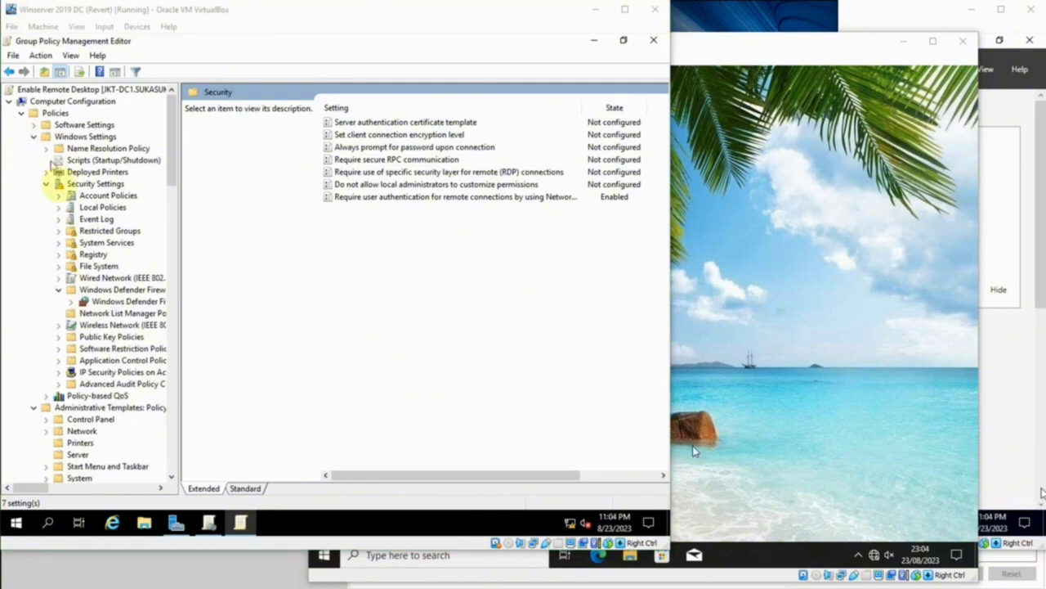
click(71, 302)
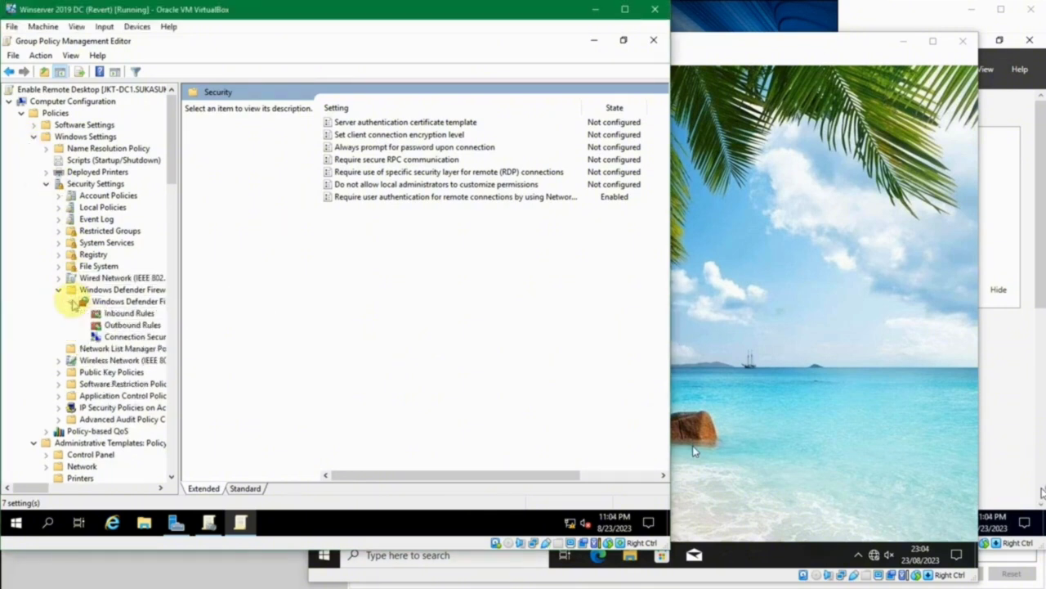
click(127, 313)
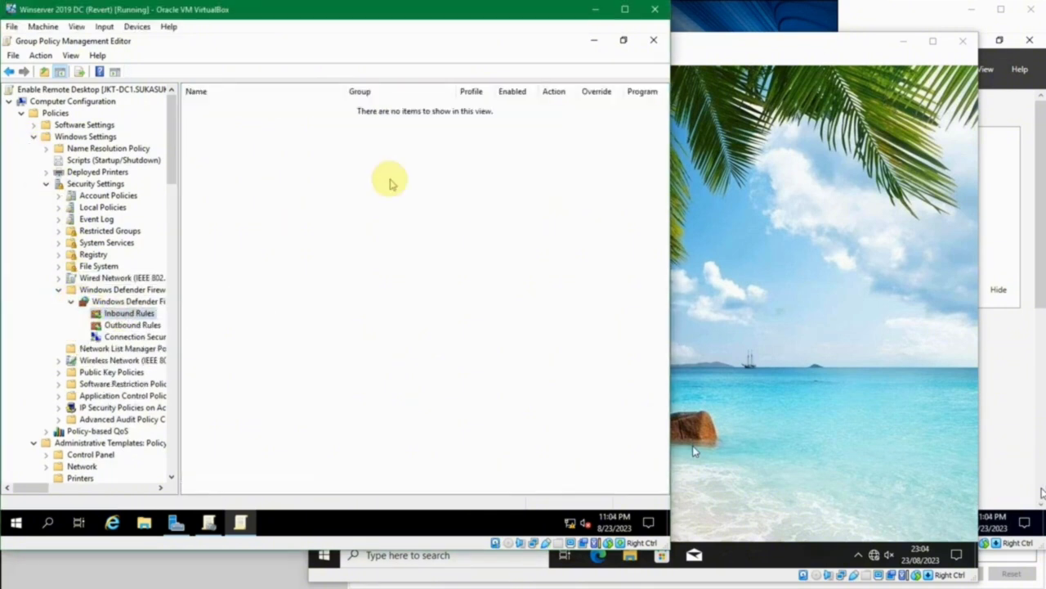
Start a new inbound firewall rule and set its rule type to Port.
right_click(390, 183)
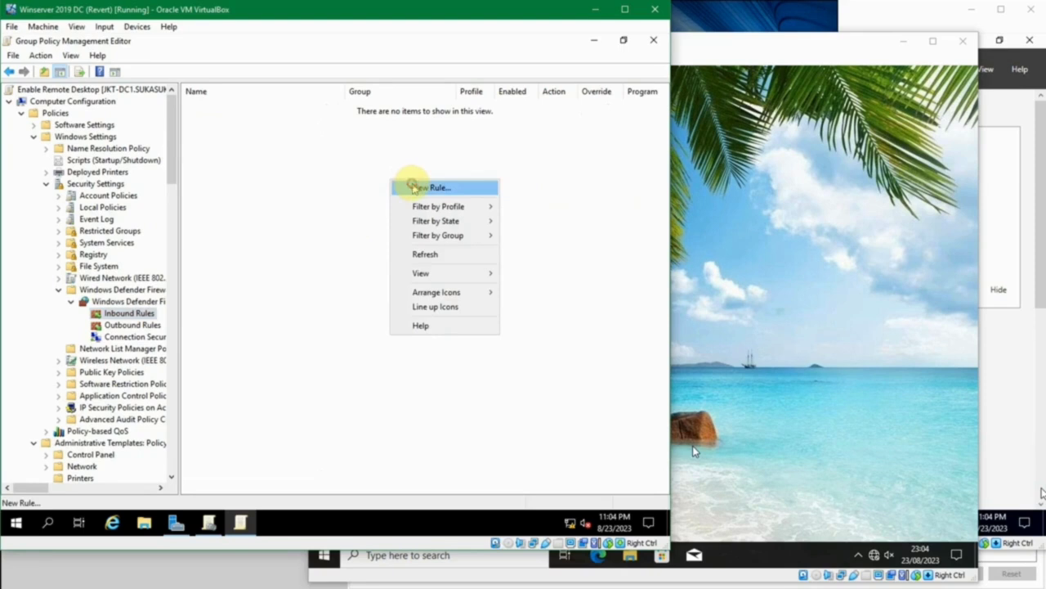
click(414, 187)
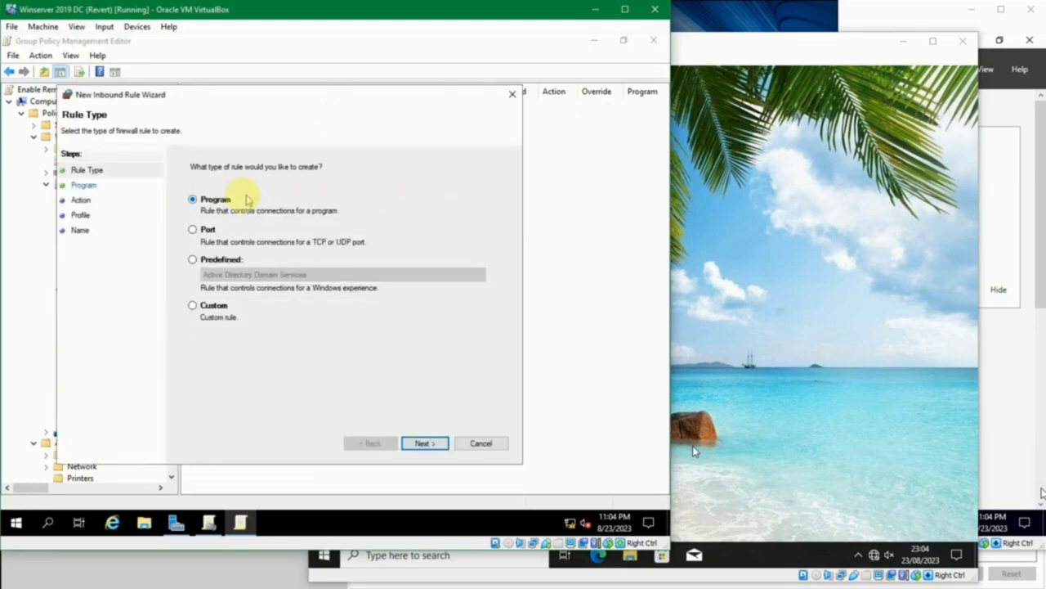
click(207, 231)
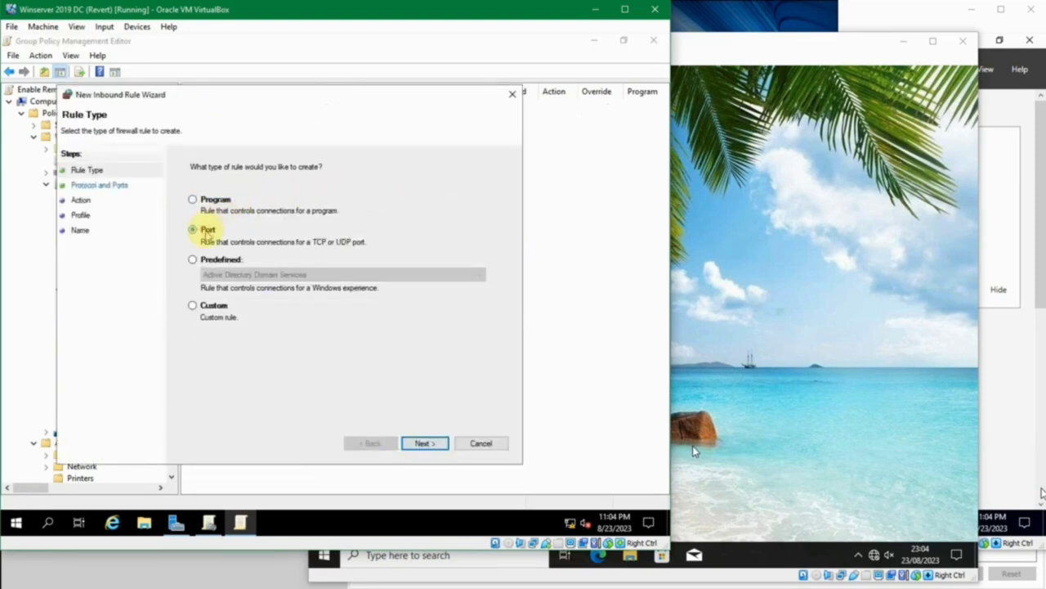
click(433, 448)
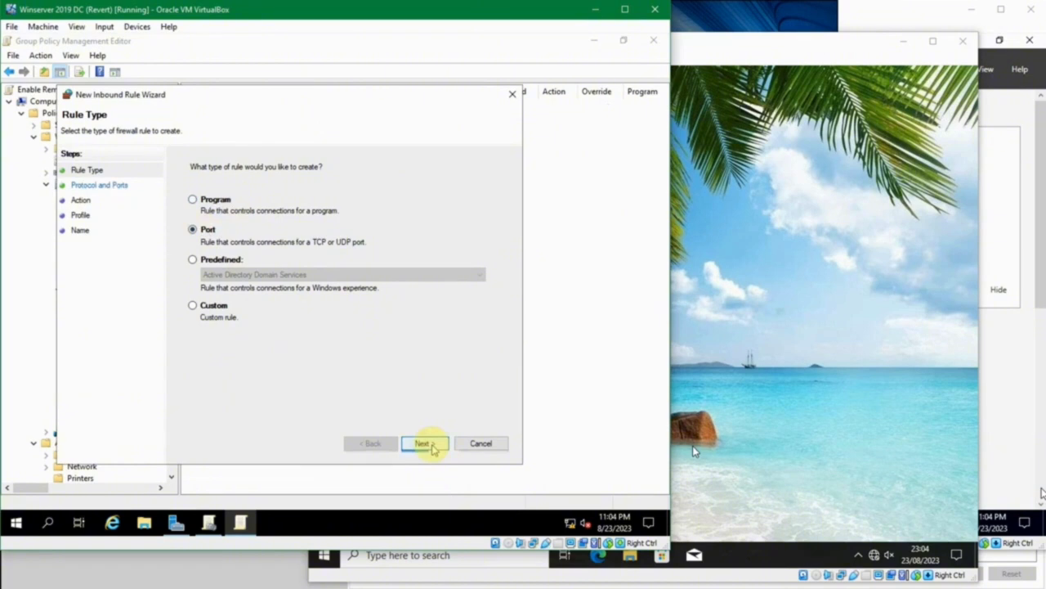
Apply the new inbound rule to TCP with specific local port 3389.
click(206, 185)
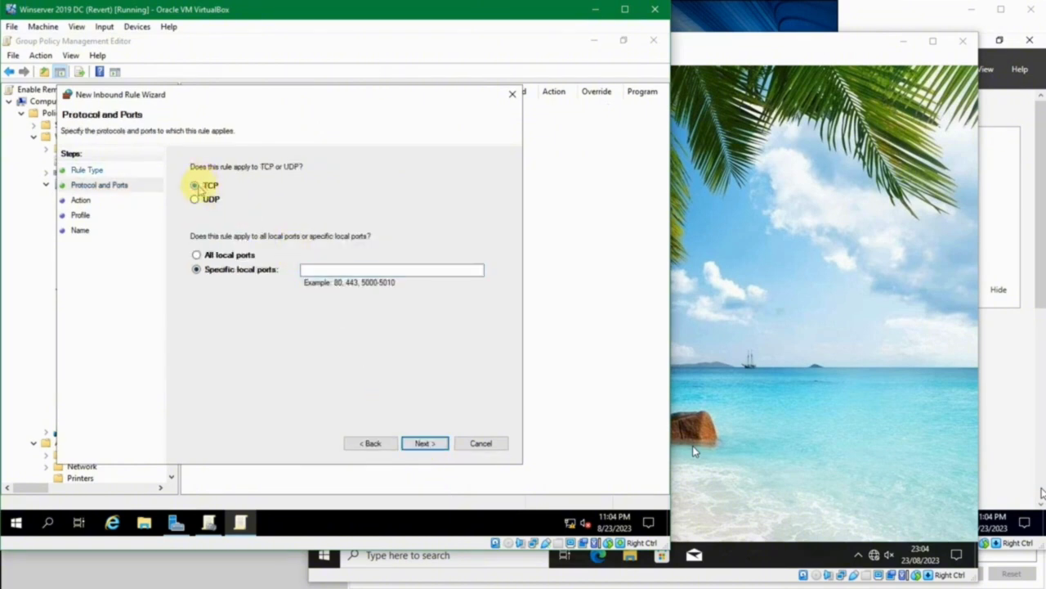
click(197, 270)
click(335, 273)
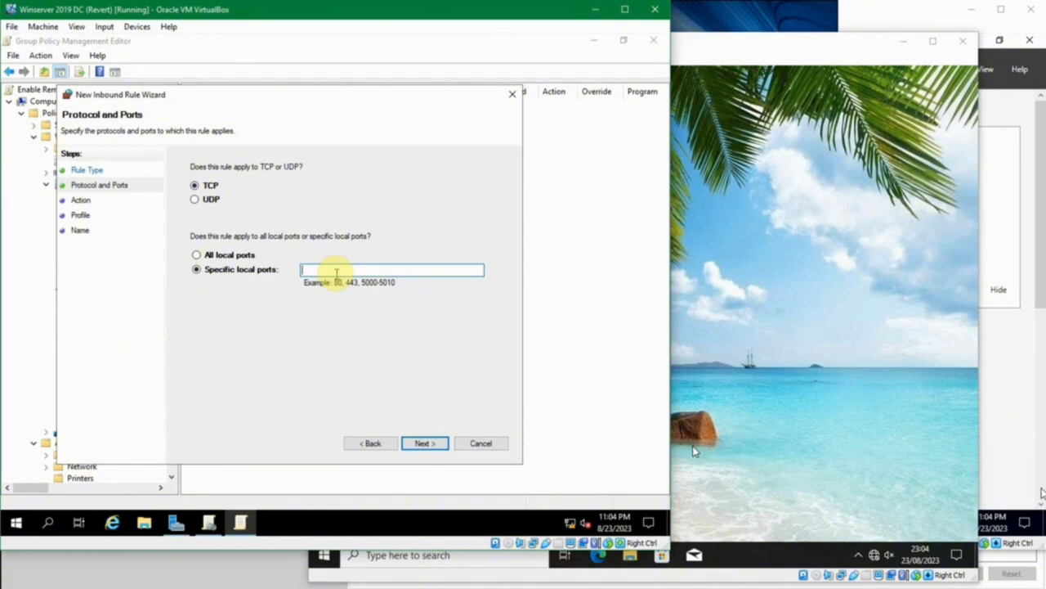
text(3389)
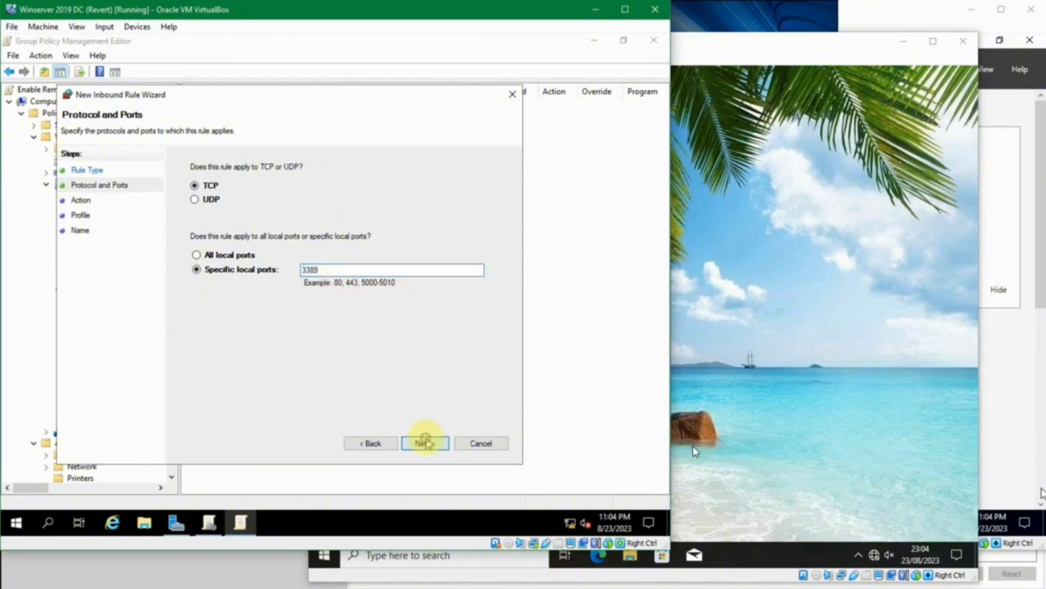
click(424, 443)
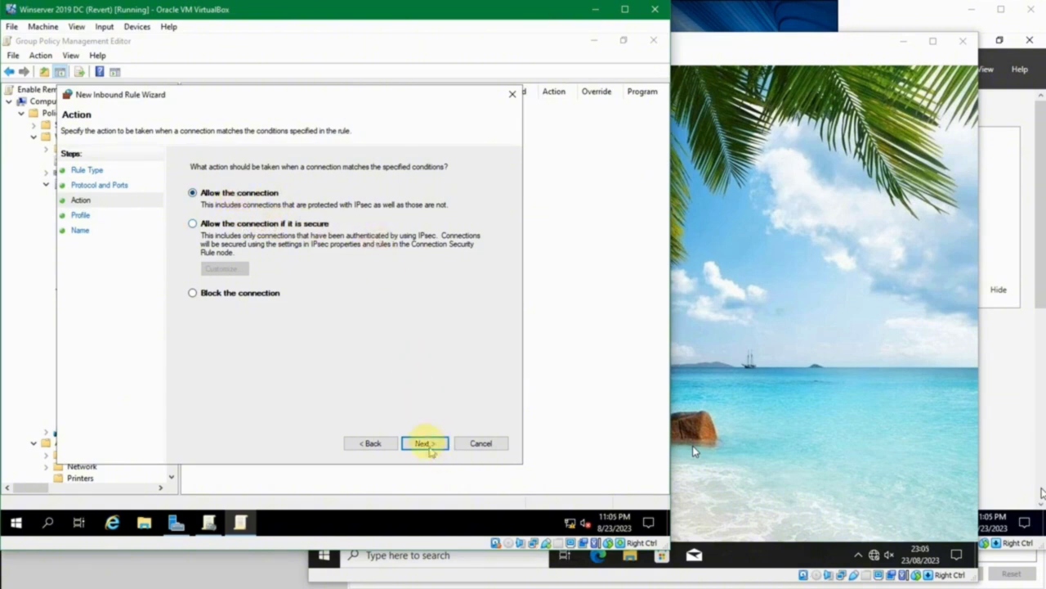
Set the rule to allow the connection and apply it to the Domain, Private and Public profiles.
click(424, 443)
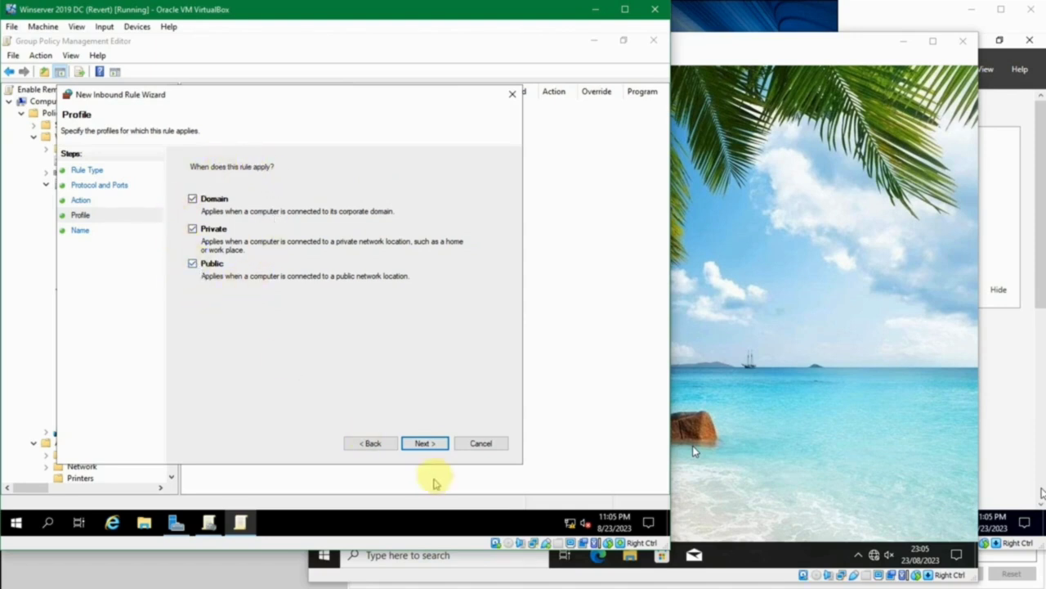
click(433, 444)
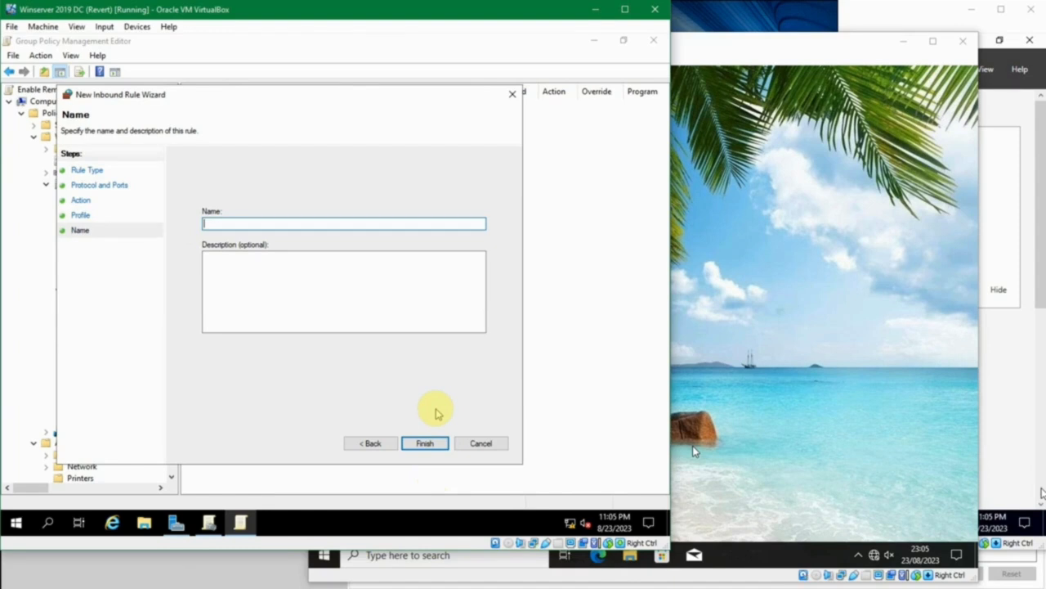
Name the rule Remote Desktop Port, describe it as Remote Desktop Port 3389, and finish creating it.
text(Remote Desktop Port)
key(ctrl+a)
key(ctrl+c)
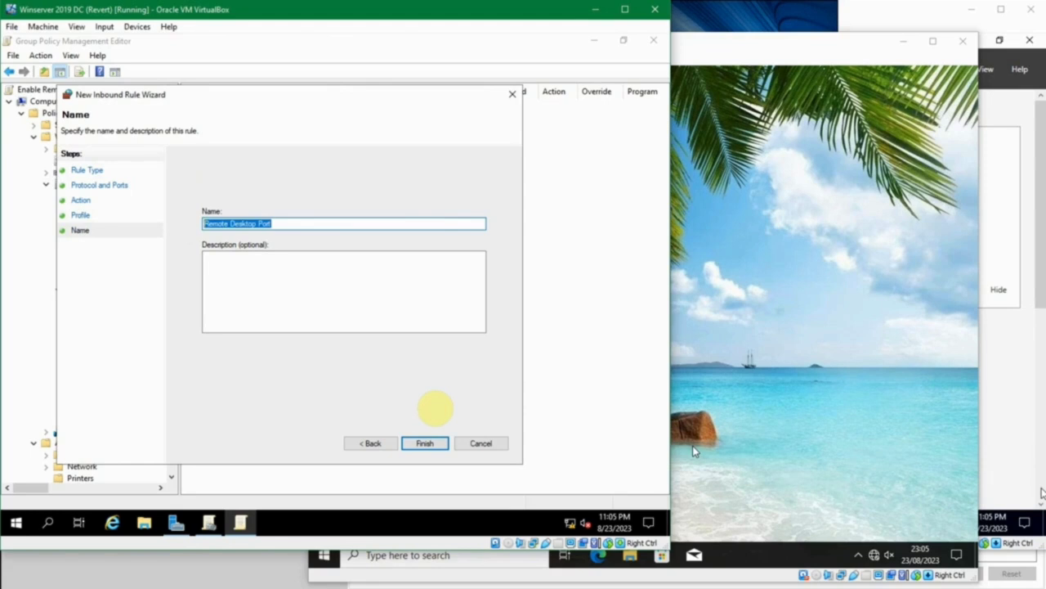
click(385, 280)
key(ctrl+v)
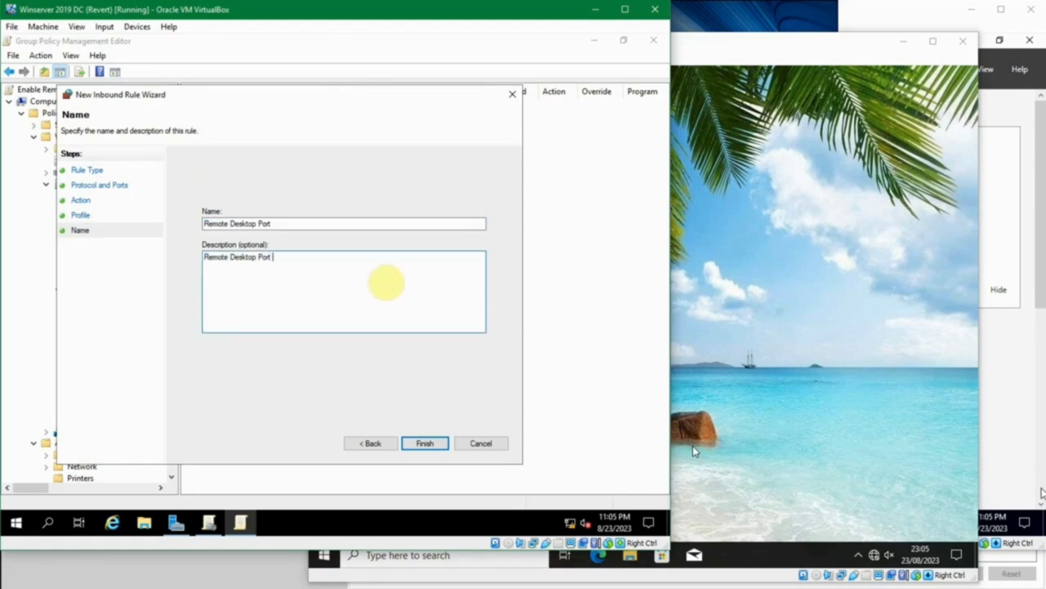
text(3389)
click(419, 443)
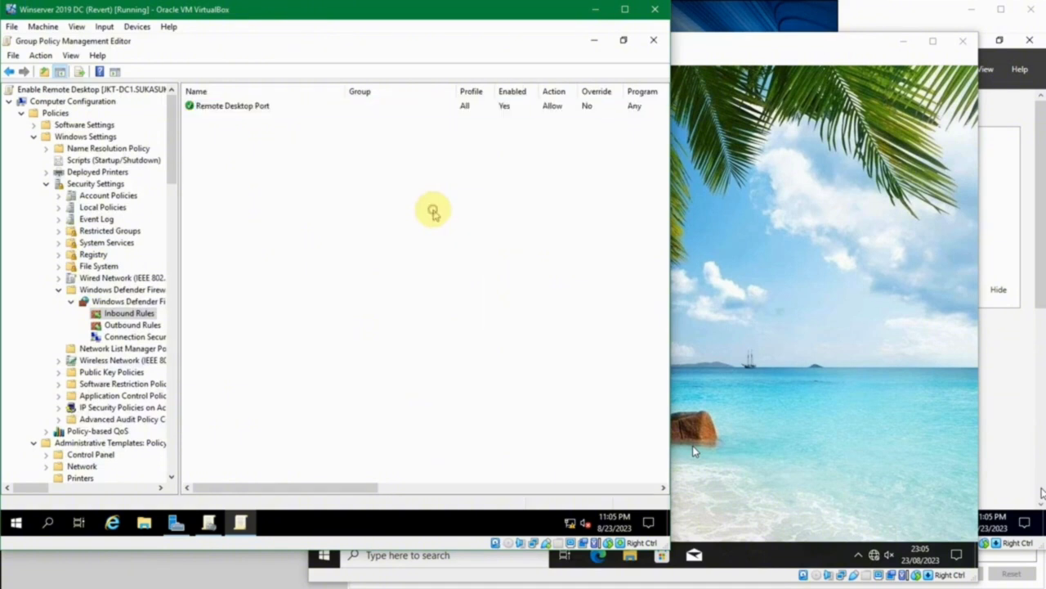
Review the Remote Desktop Port rule's general, programs, remote computers, and protocol and port properties, and close them.
click(260, 105)
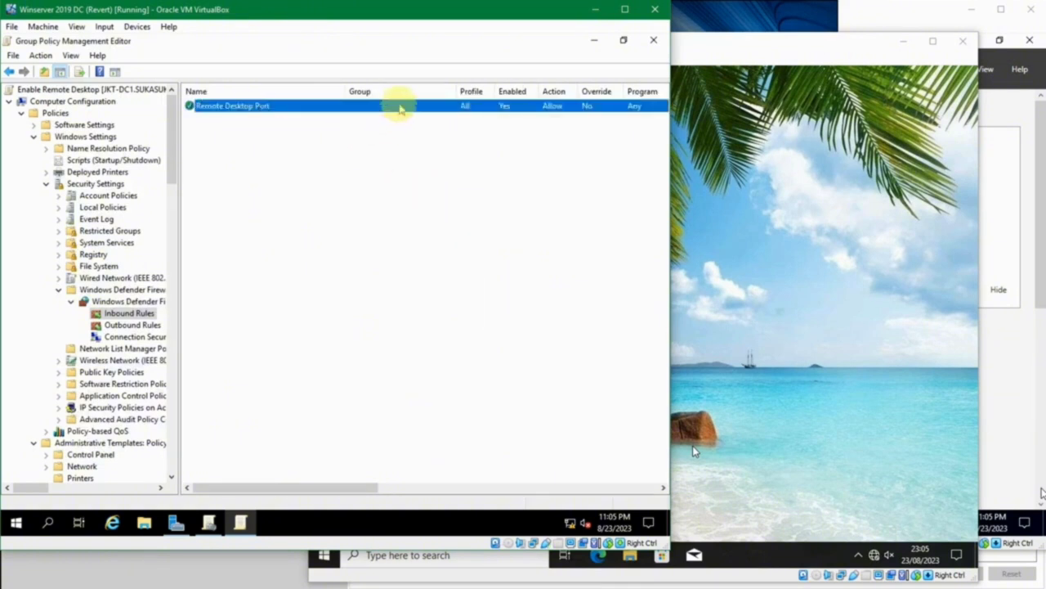
double_click(401, 108)
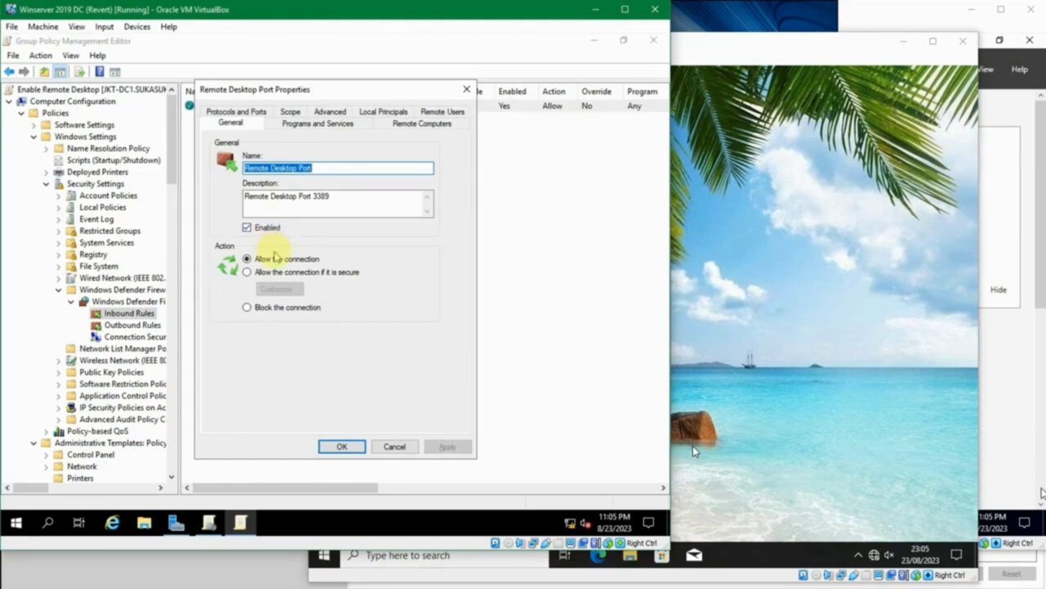
click(318, 123)
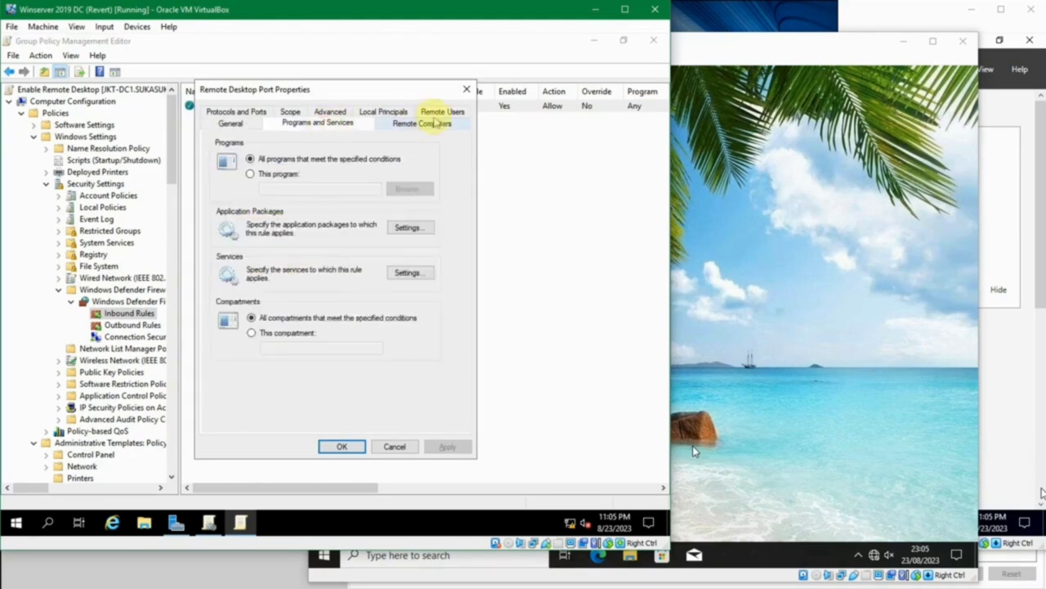
click(435, 122)
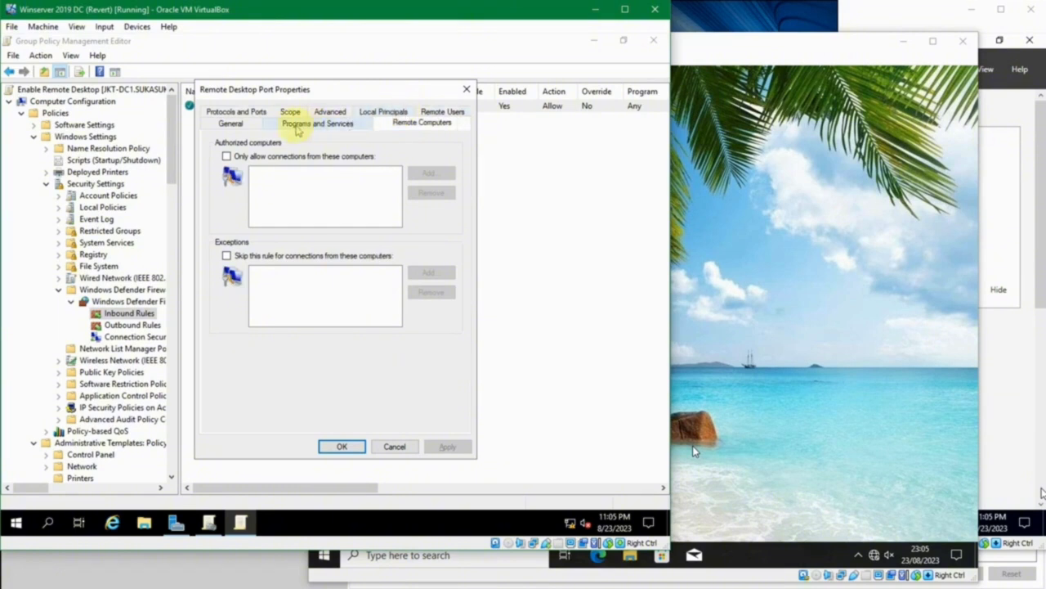
click(298, 129)
click(239, 124)
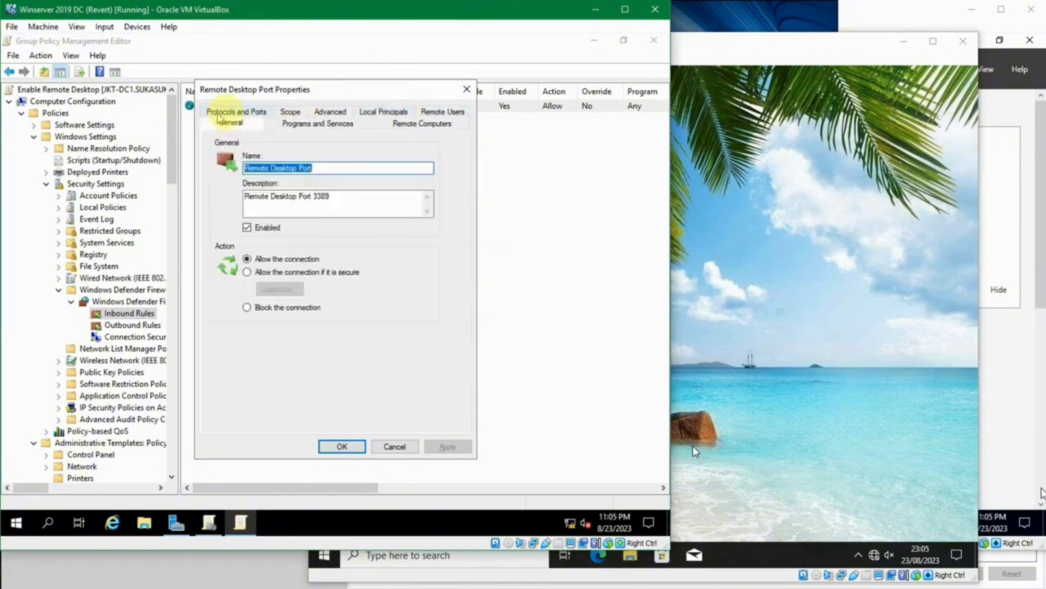
click(219, 116)
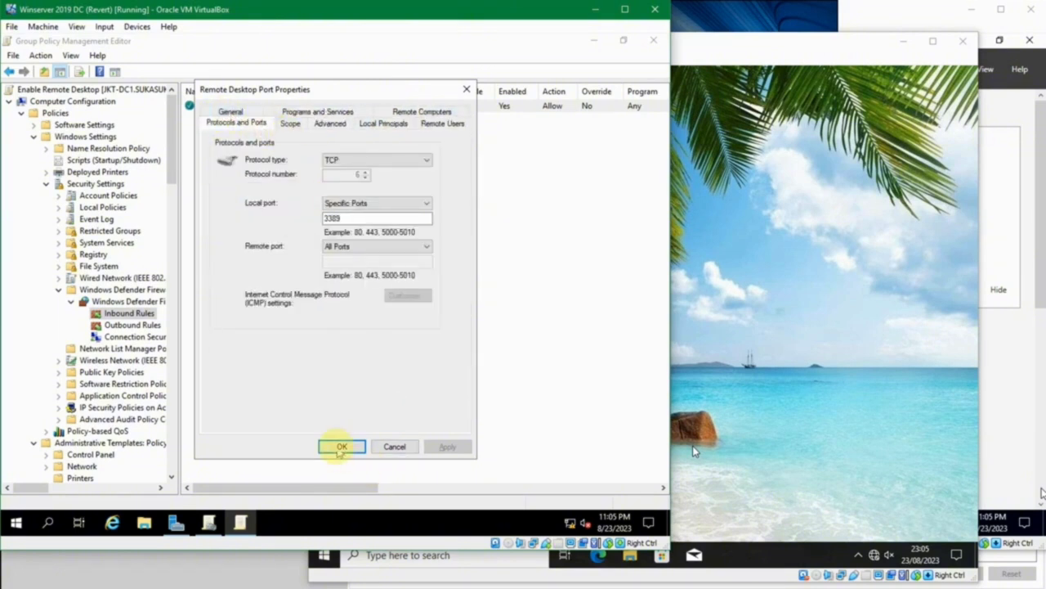
click(340, 447)
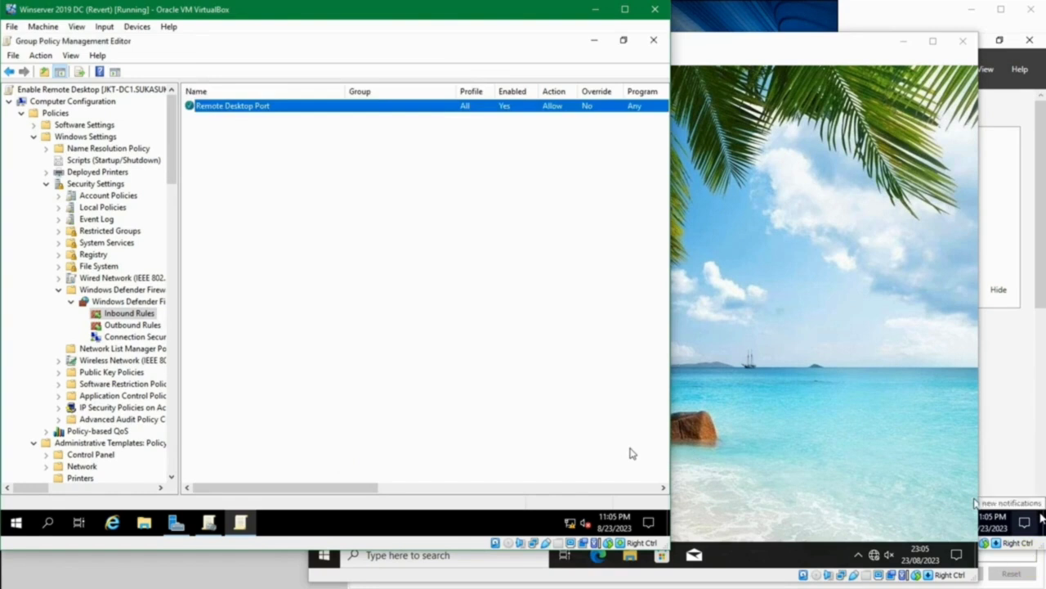
click(407, 296)
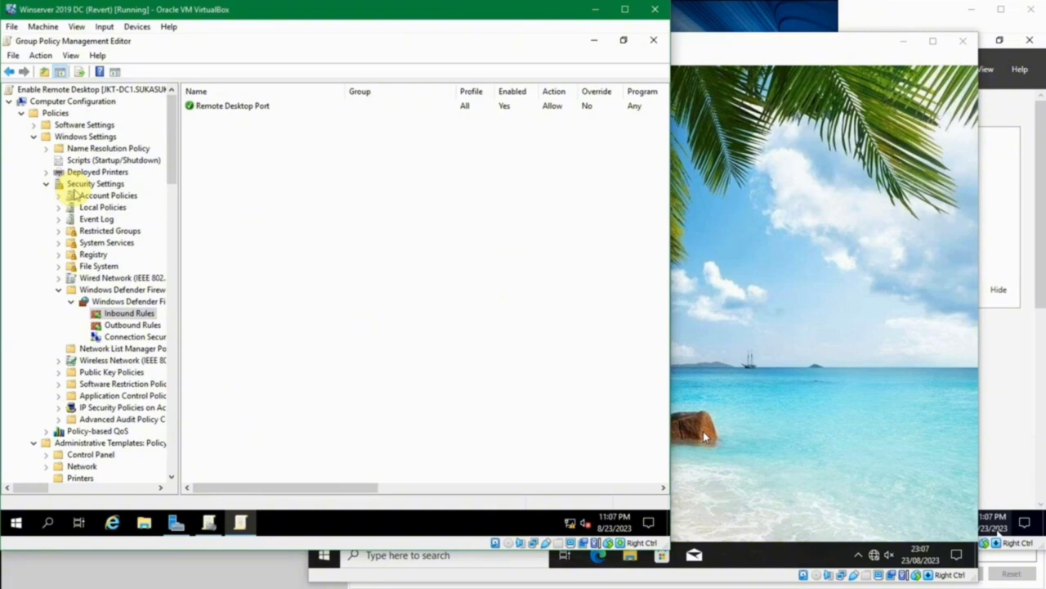
Add the built-in Remote Desktop Users group to Restricted Groups under Security Settings, finding it by the name remote.
click(109, 230)
right_click(327, 143)
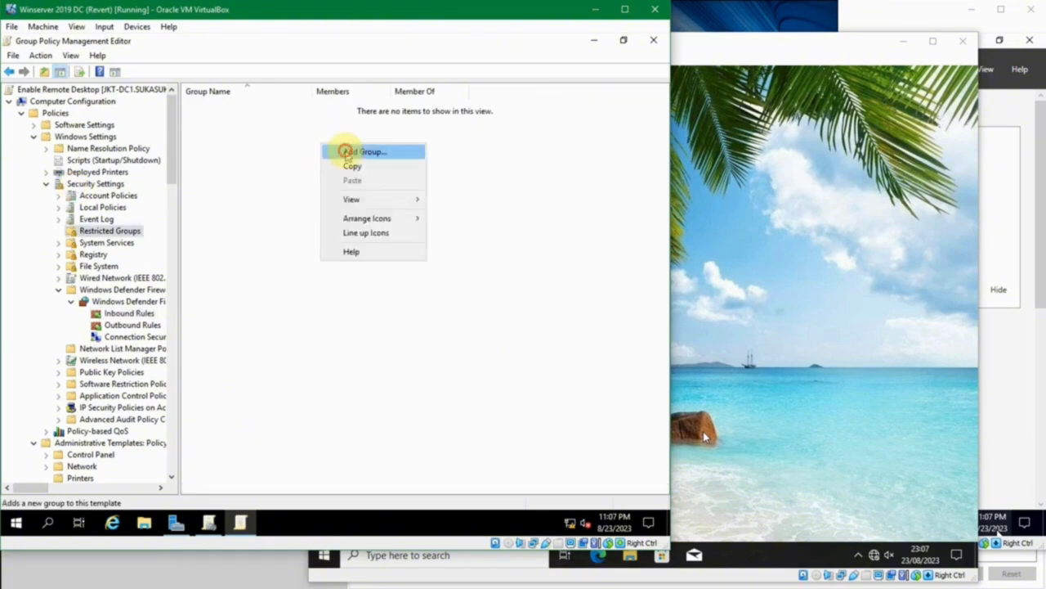
click(348, 151)
click(424, 263)
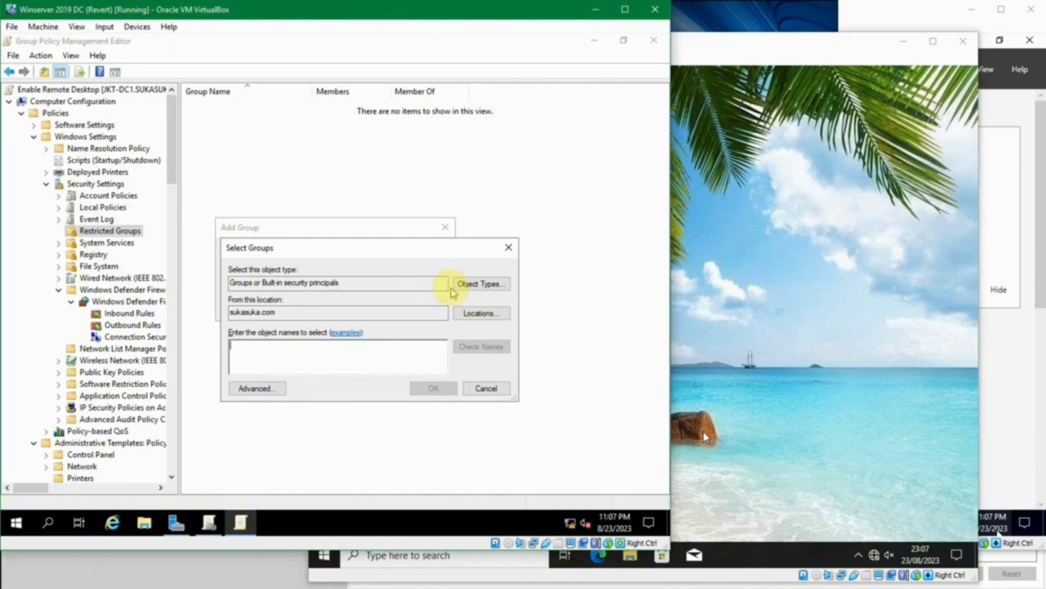
text(remote)
click(486, 346)
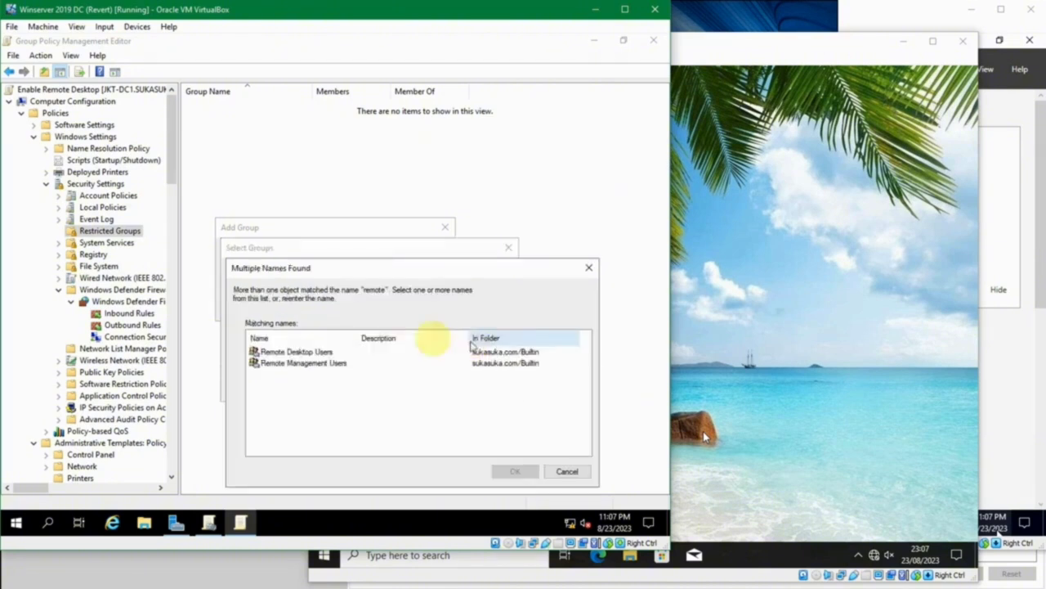
click(333, 352)
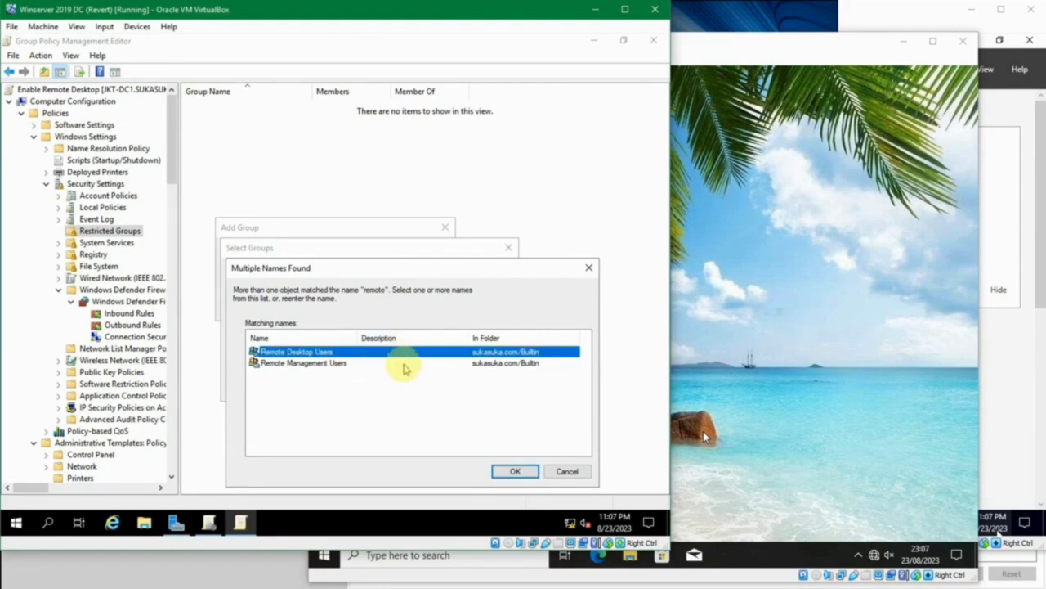
click(514, 470)
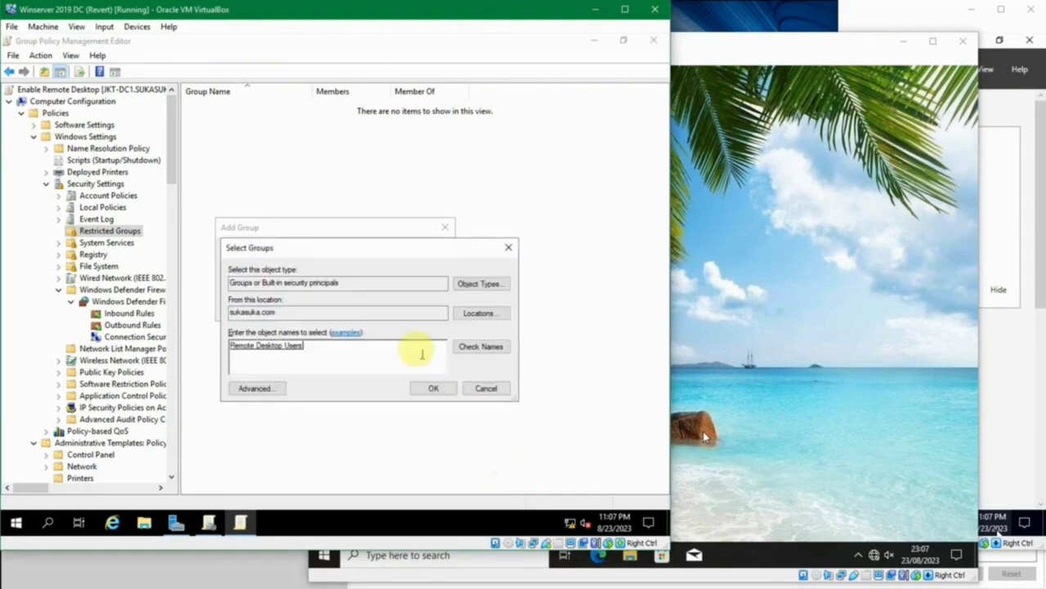
click(434, 389)
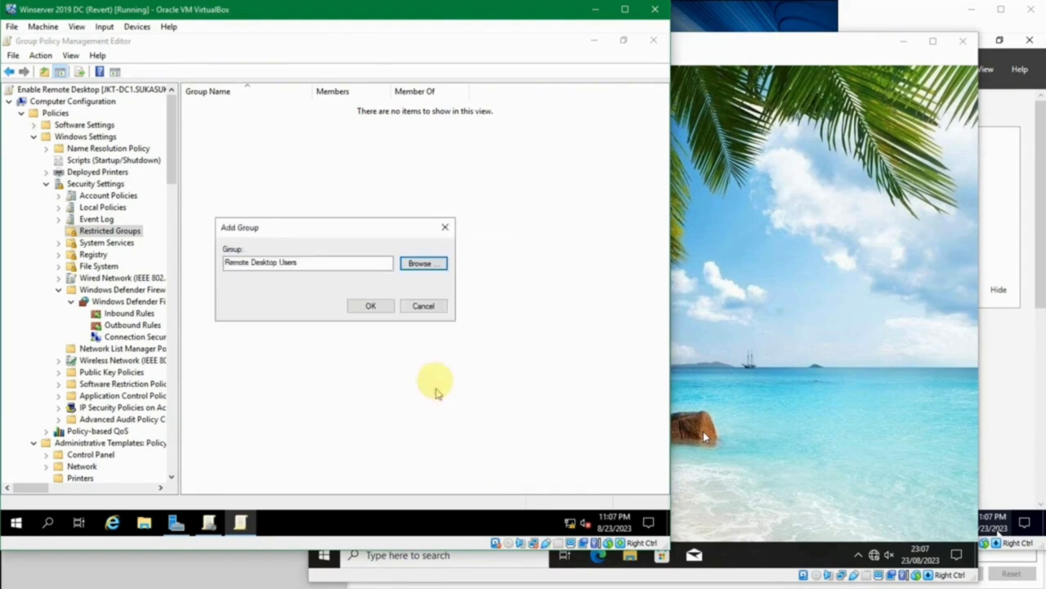
click(375, 309)
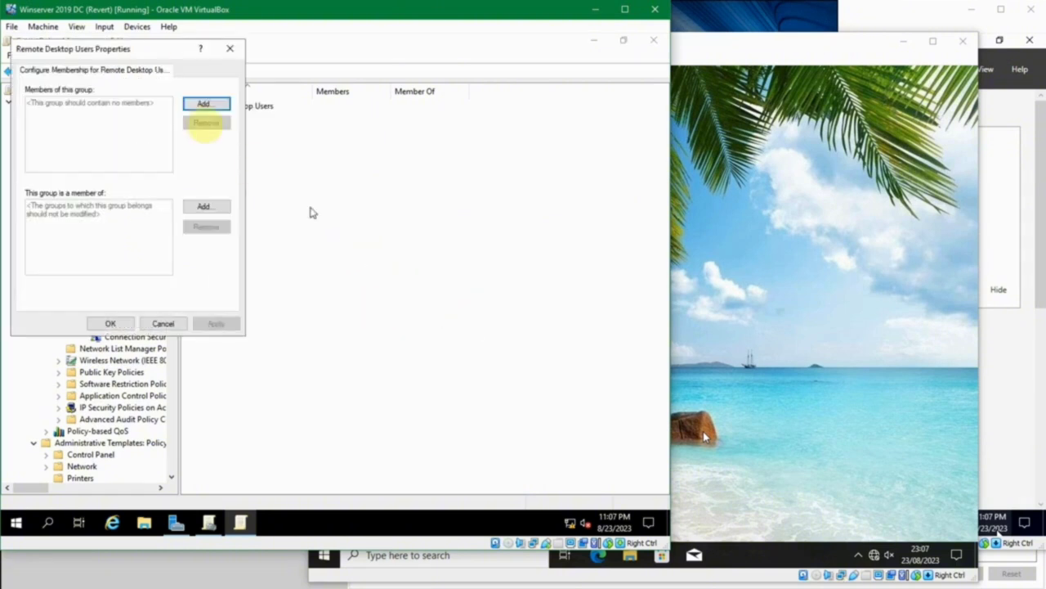
Start adding a member to the Remote Desktop Users group and open the directory object selection.
drag(145, 54, 304, 115)
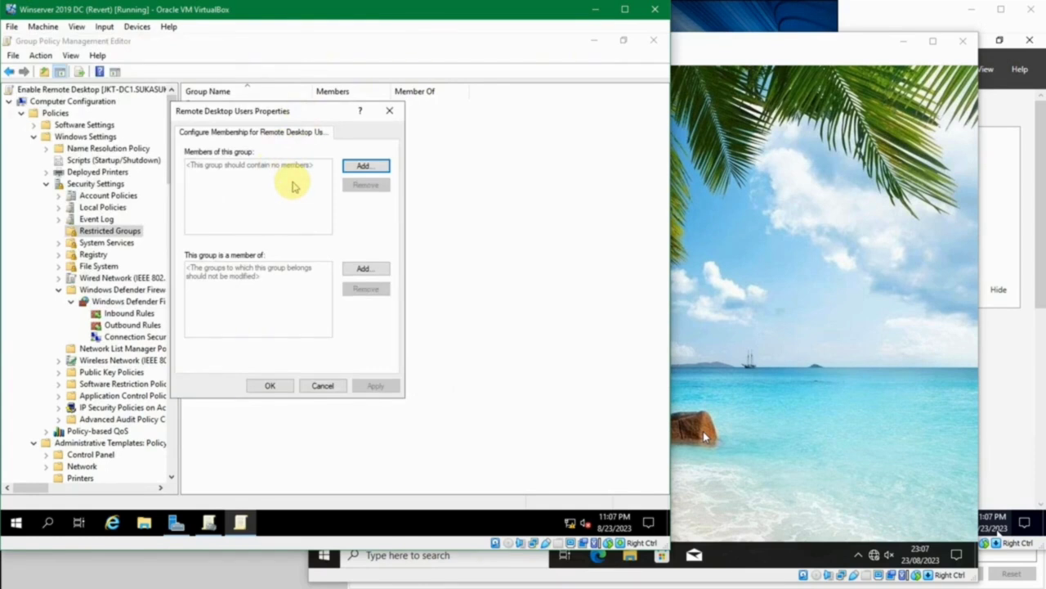
click(350, 168)
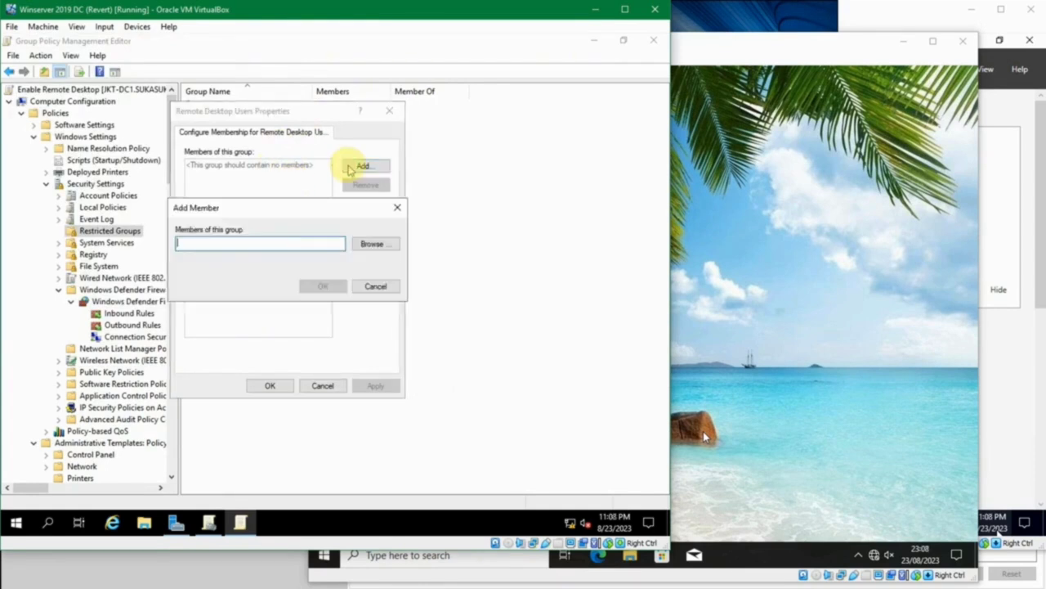
click(373, 243)
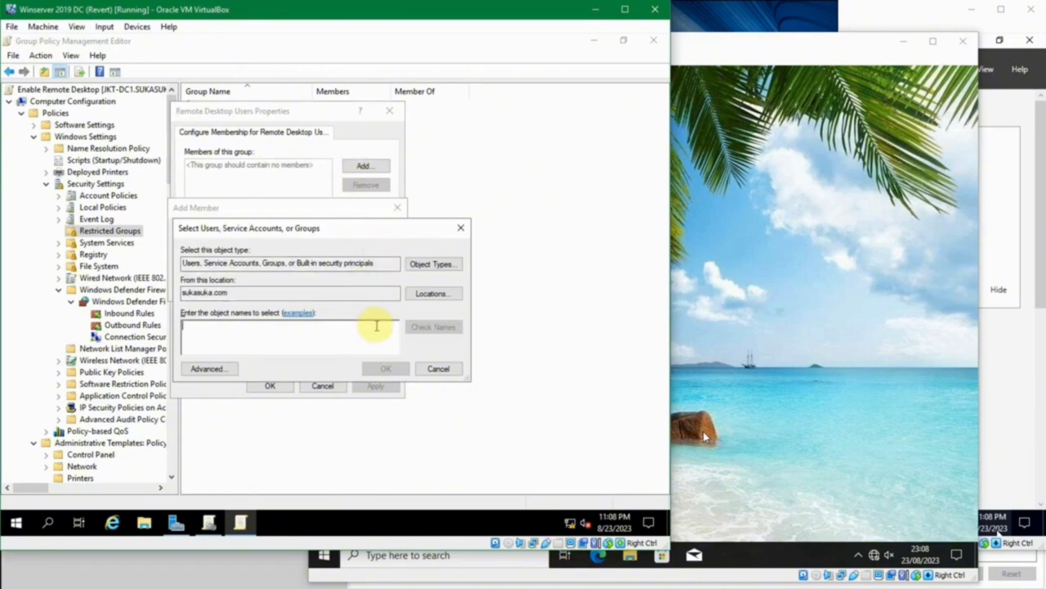
Enter two individual domain users as members and check their names against the directory.
text(bambang)
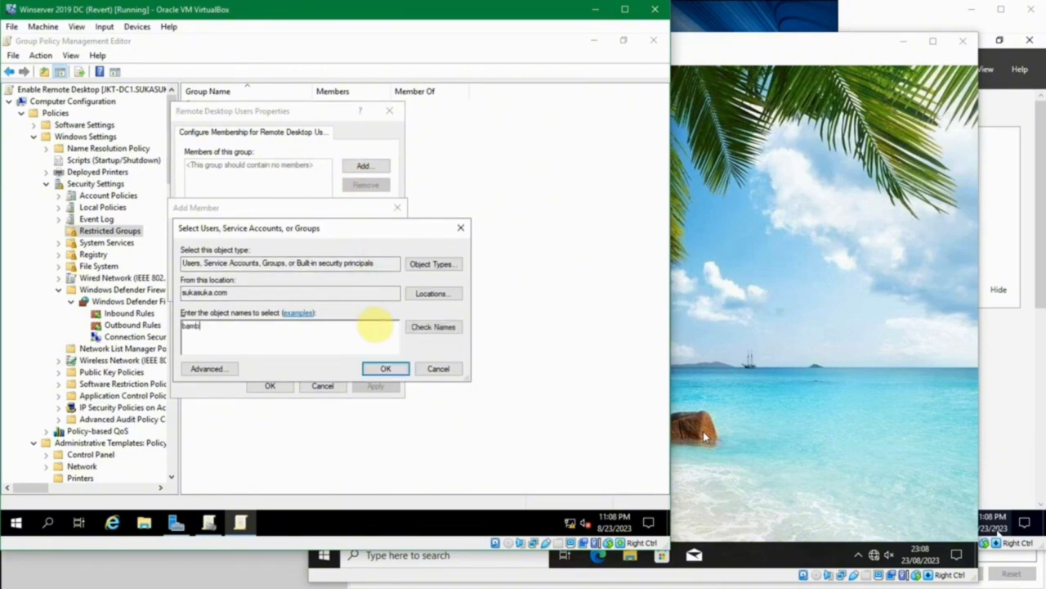
click(438, 327)
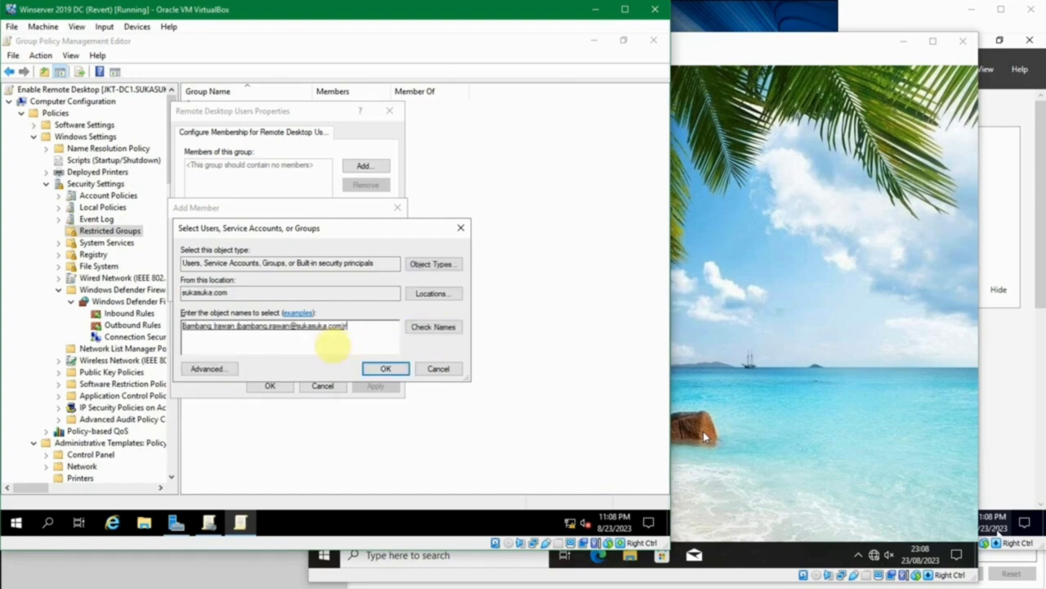
text(;rini)
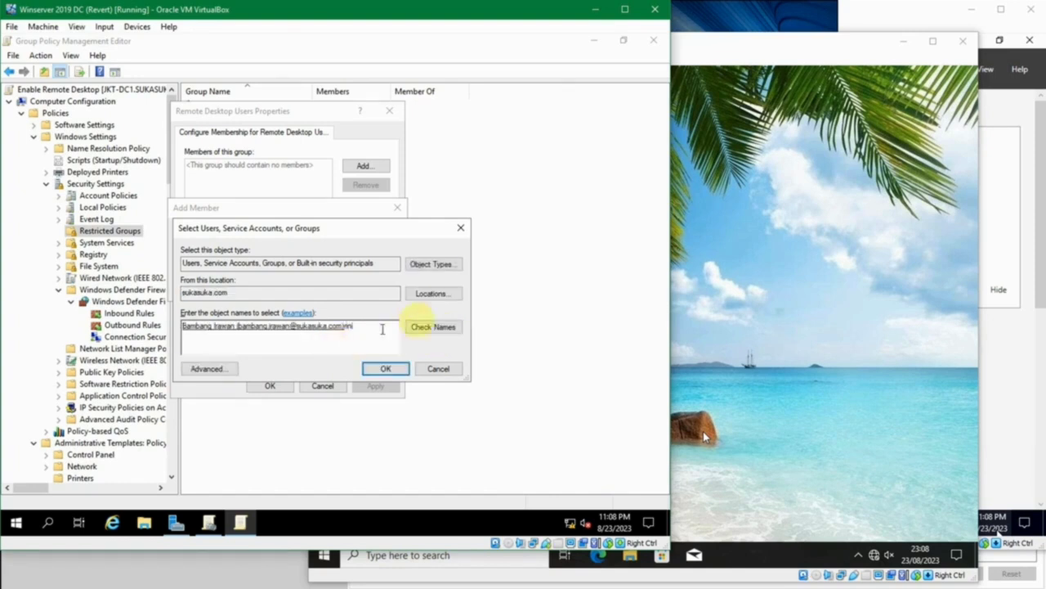
click(458, 327)
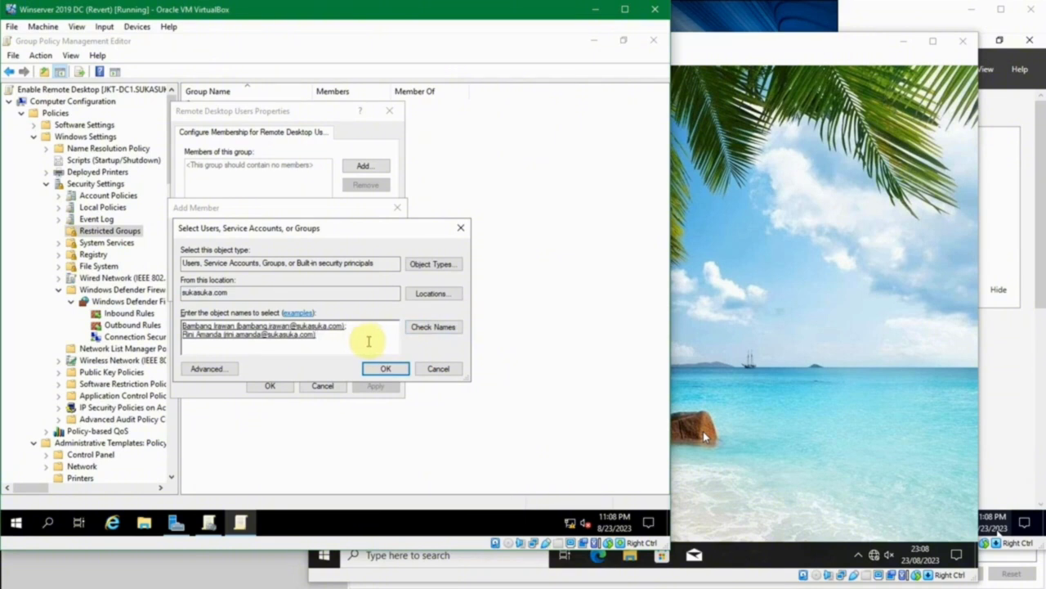
Replace the two entered users with Everyone, check the name, and save it as the member of the Remote Desktop Users group.
drag(368, 341, 131, 304)
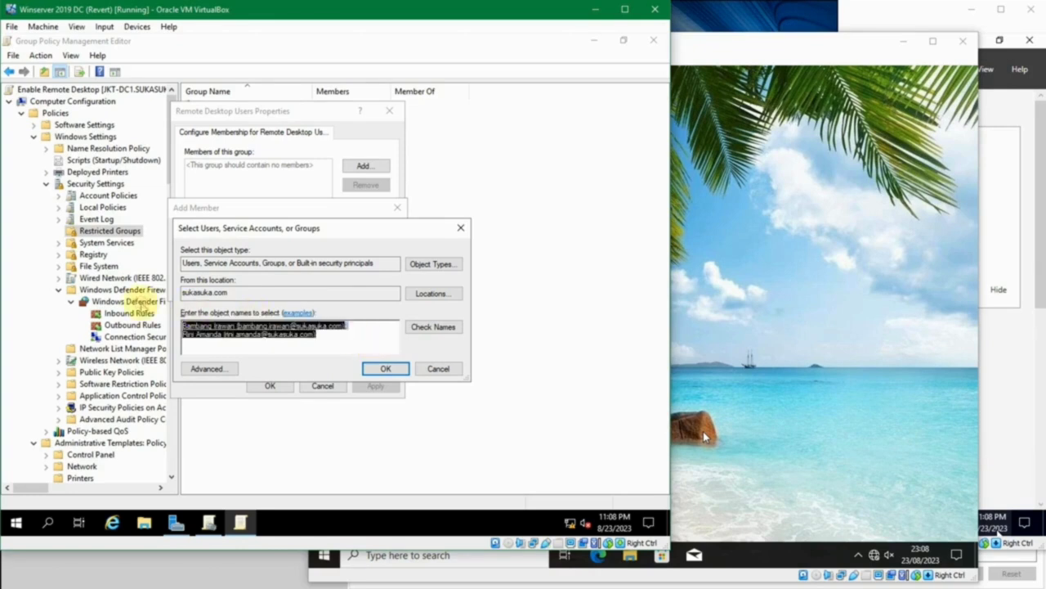
text(everyone)
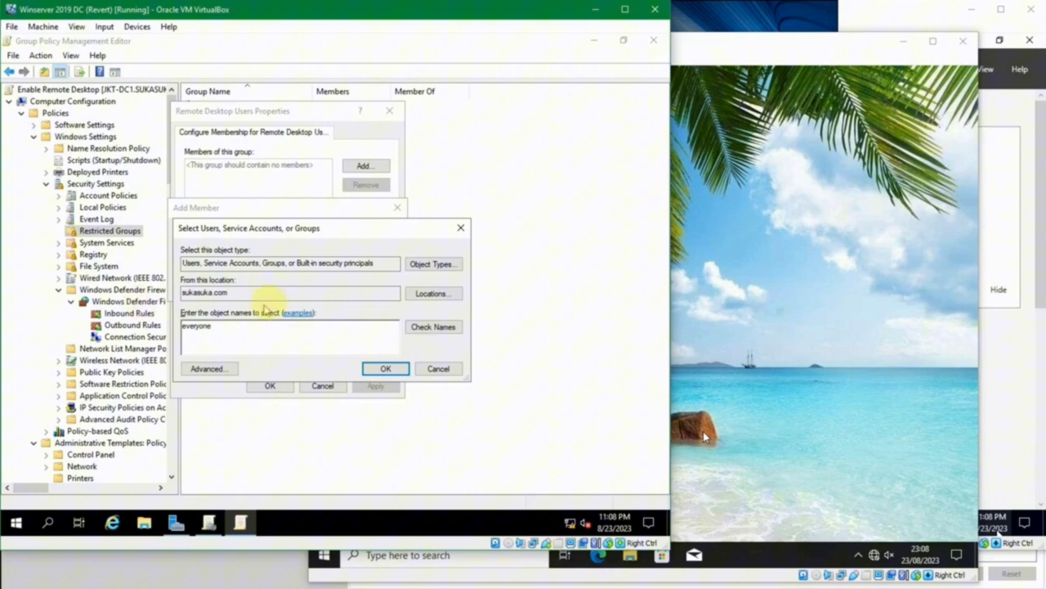
click(433, 327)
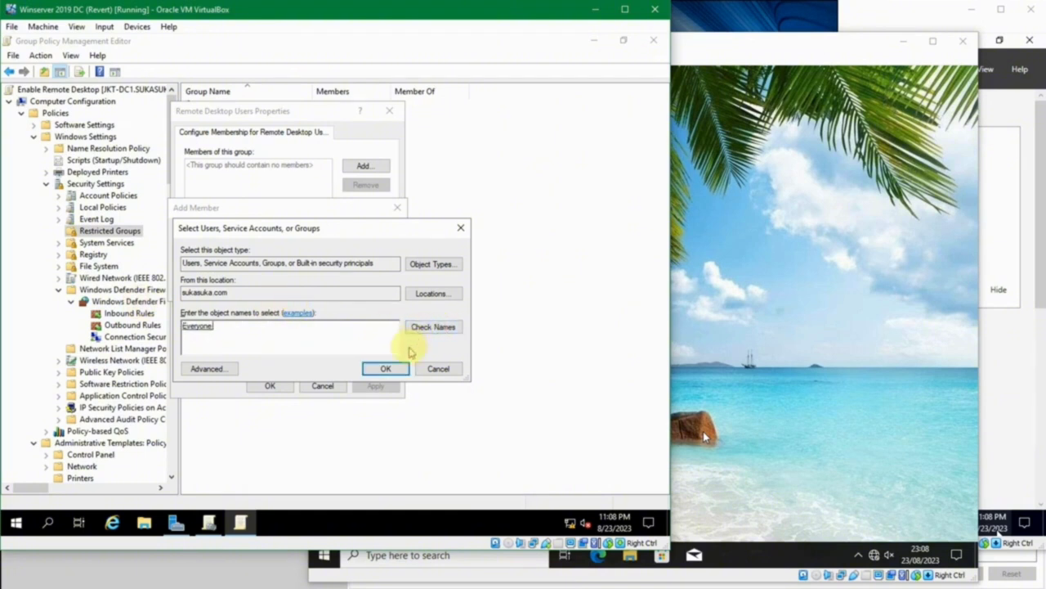
click(393, 369)
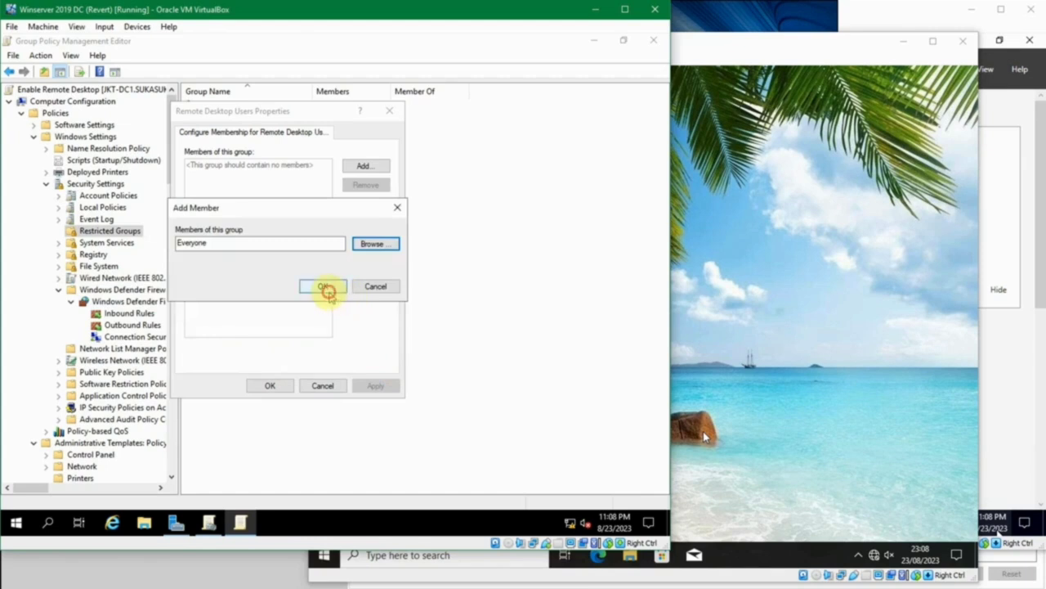
click(326, 287)
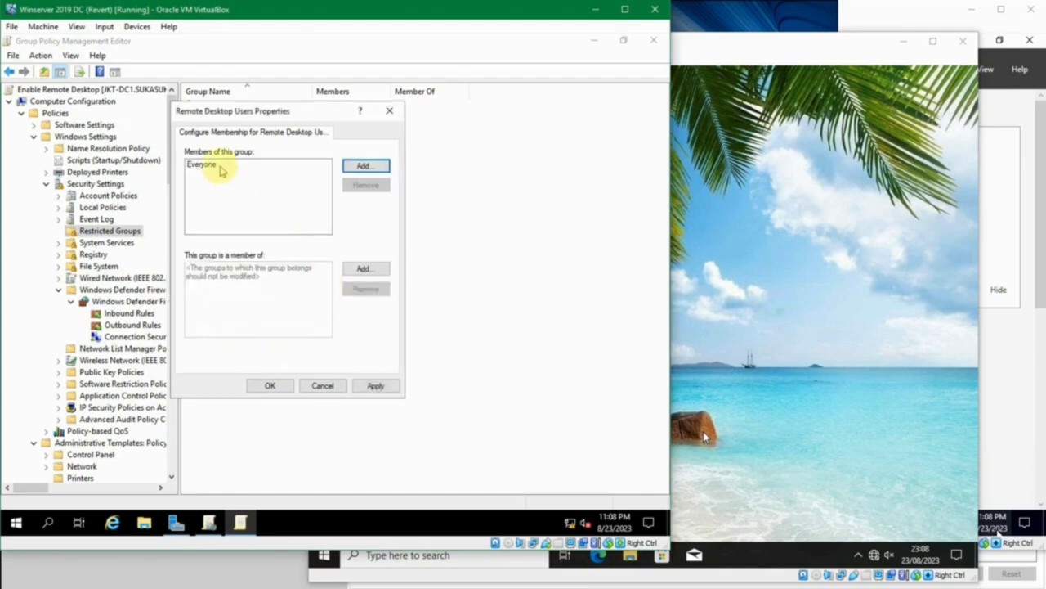
drag(251, 112, 268, 143)
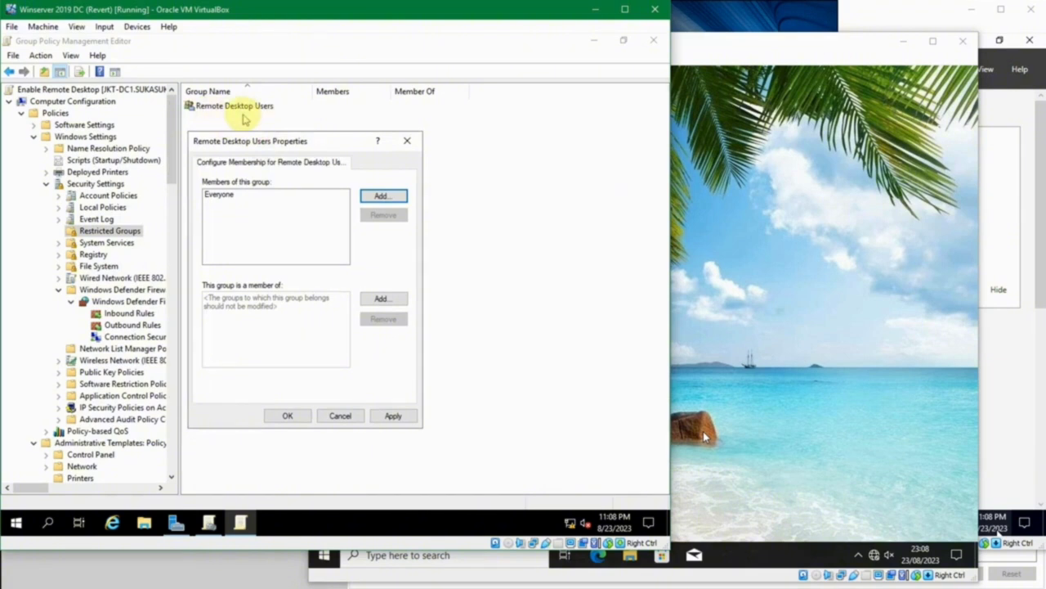
click(296, 415)
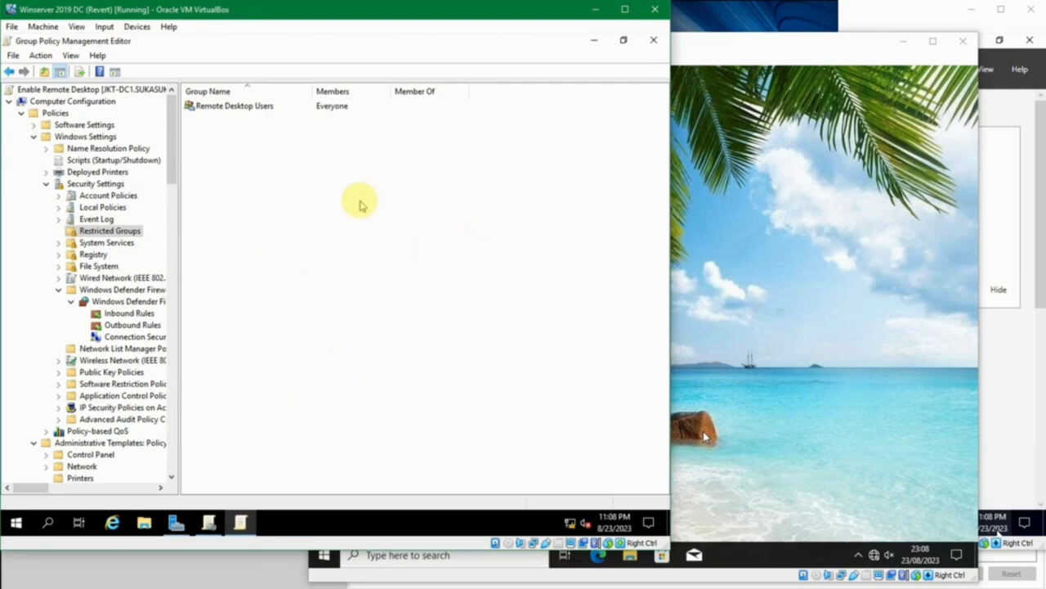
Review the membership properties of the Remote Desktop Users restricted group and close them.
double_click(235, 107)
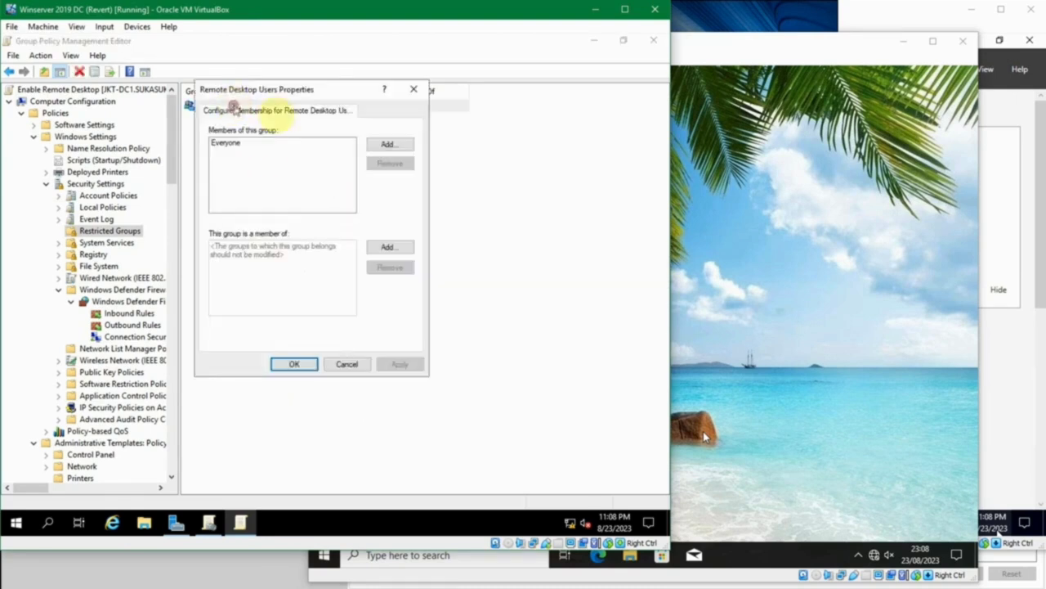
click(294, 364)
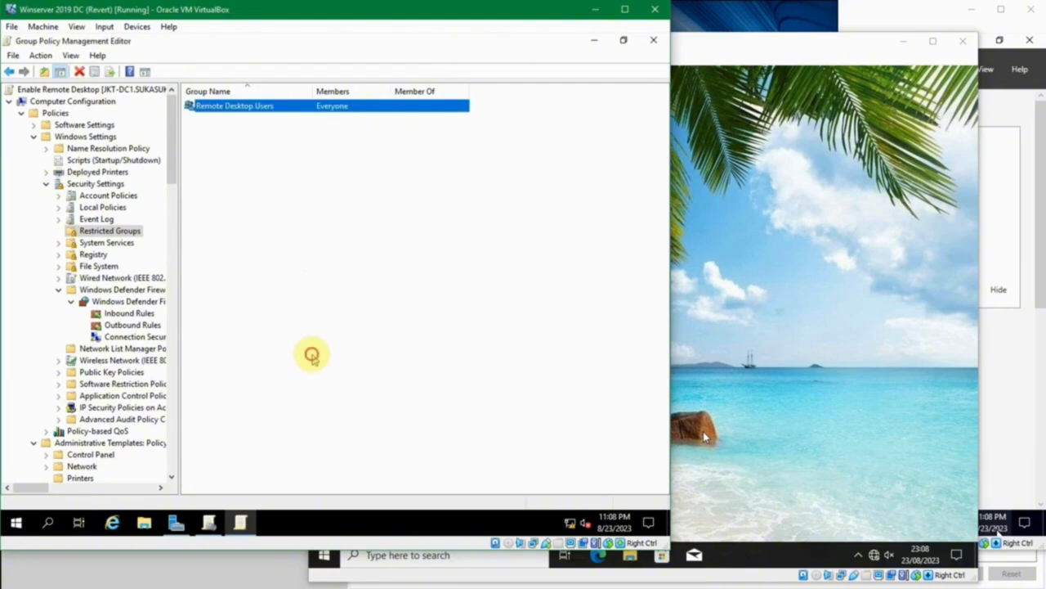
click(314, 354)
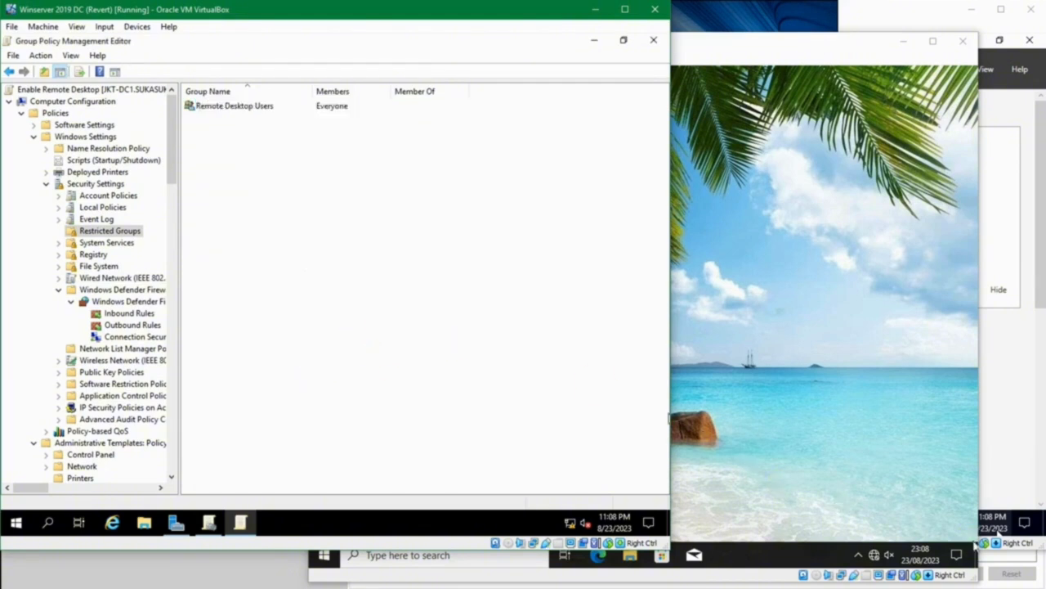
click(520, 402)
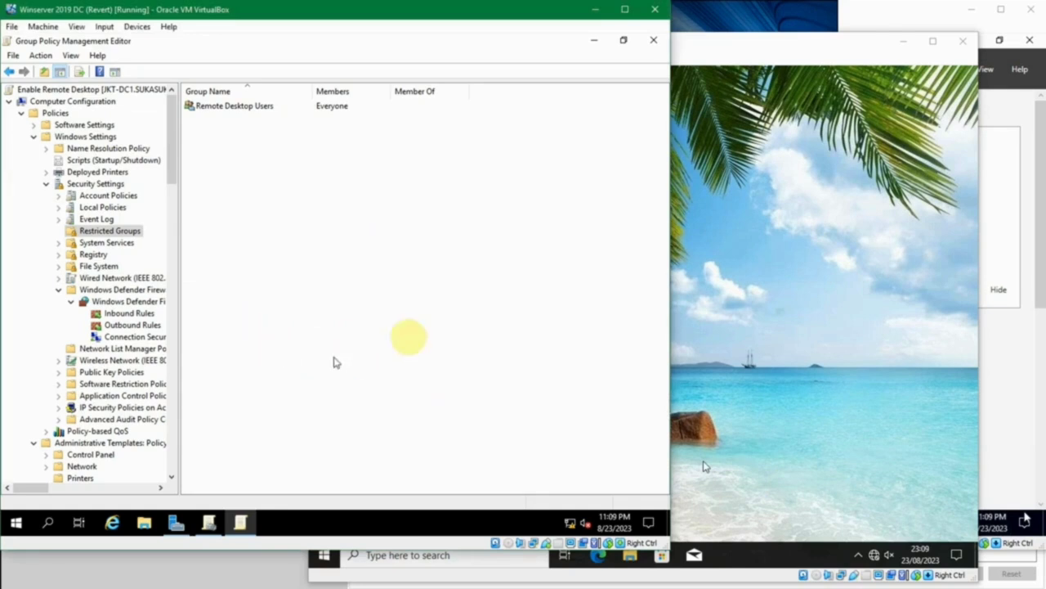
Close the policy editor and link the existing Enable Remote Desktop GPO to the sukasuka.com domain.
click(659, 40)
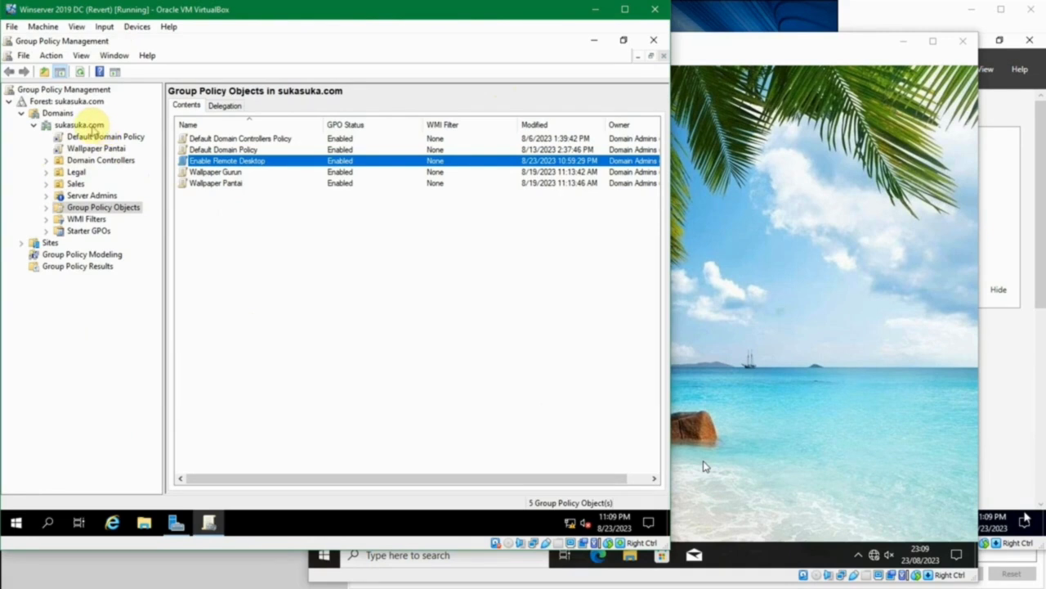
right_click(92, 126)
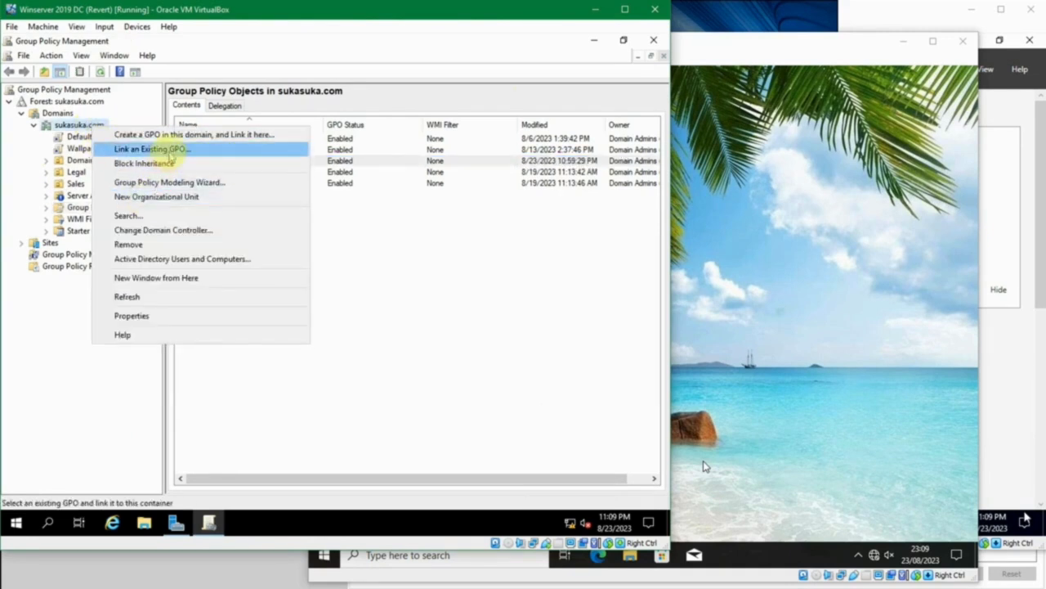
click(169, 150)
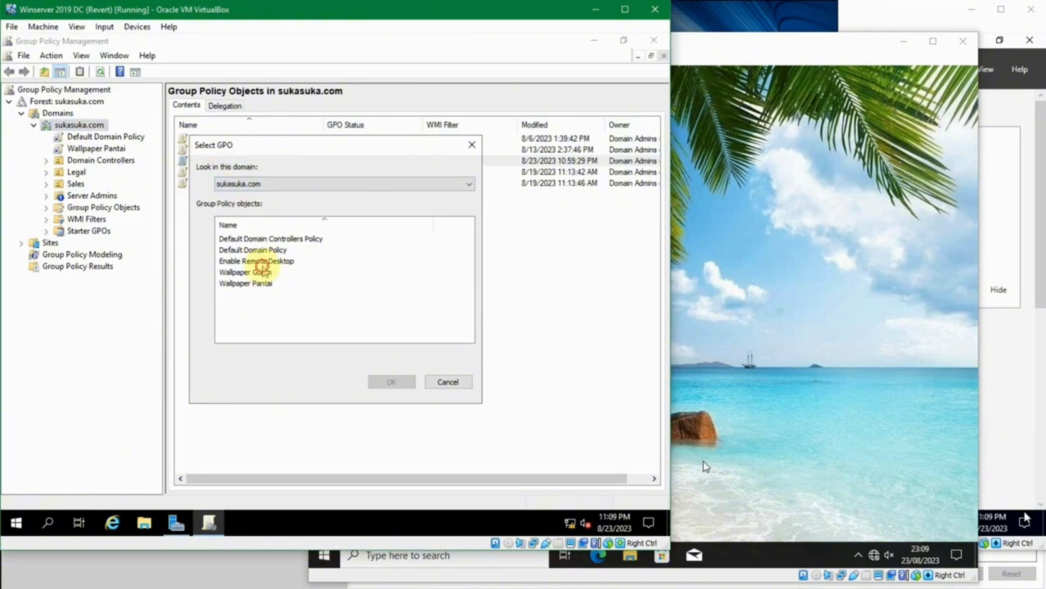
click(258, 261)
click(386, 381)
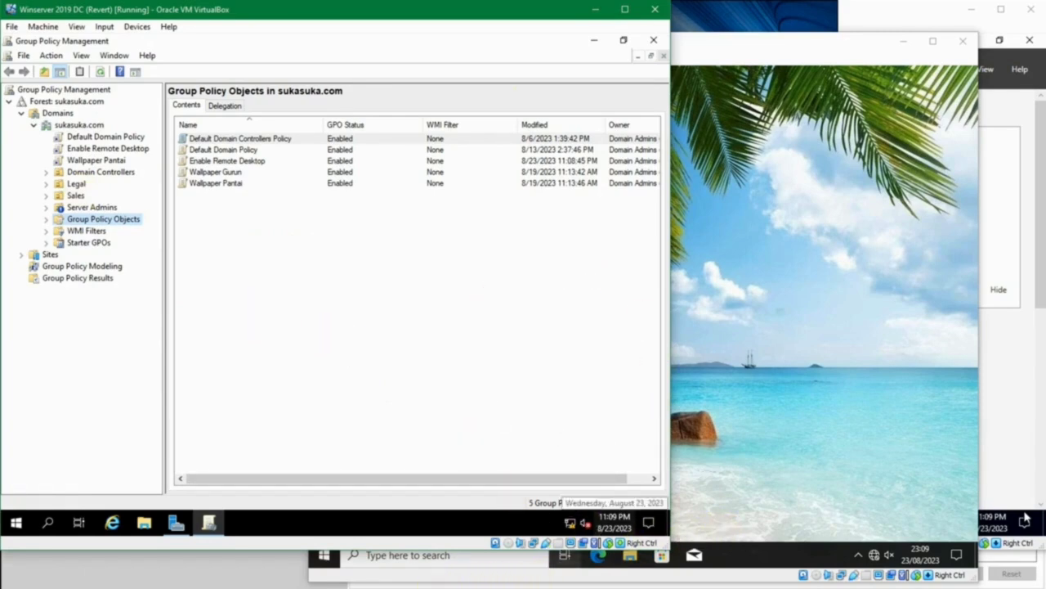
Switch to the Windows 10 1 virtual machine and force a group policy update with gpupdate /force in a command prompt.
mouse_move(448, 582)
click(466, 549)
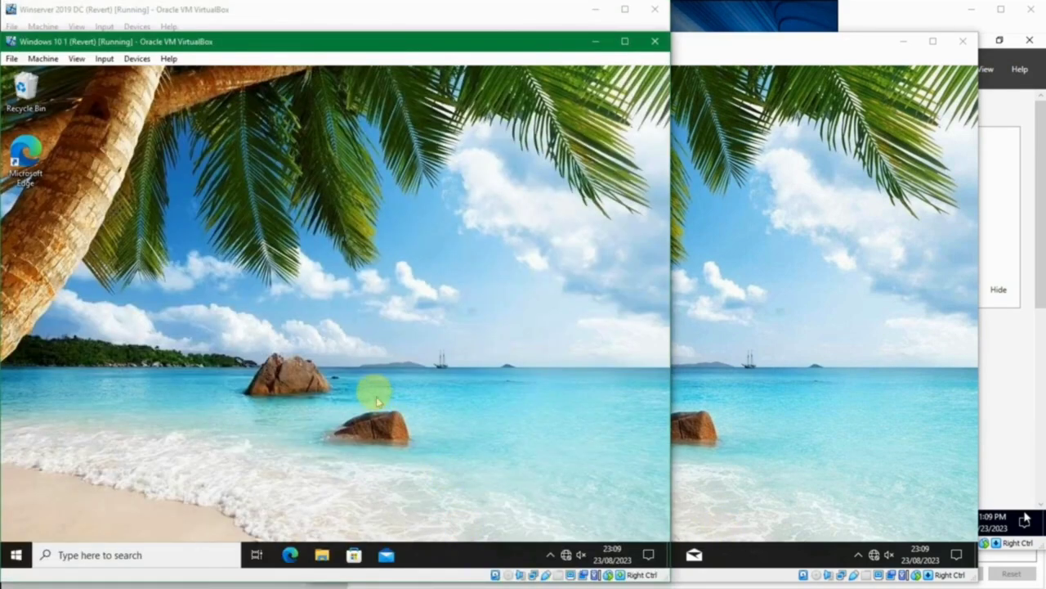
key(super+r)
text(cmd)
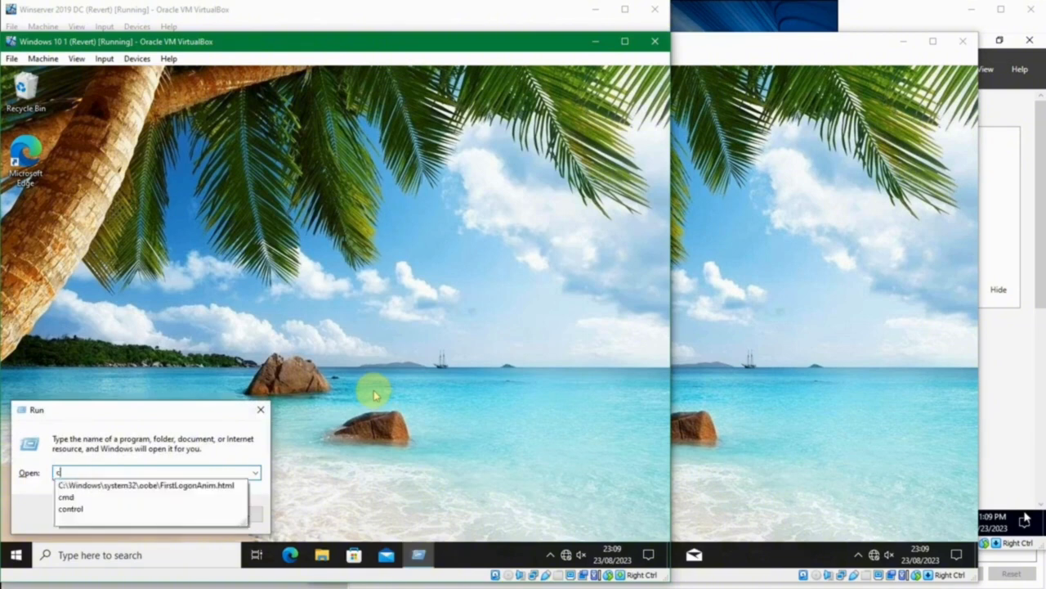
key(Return)
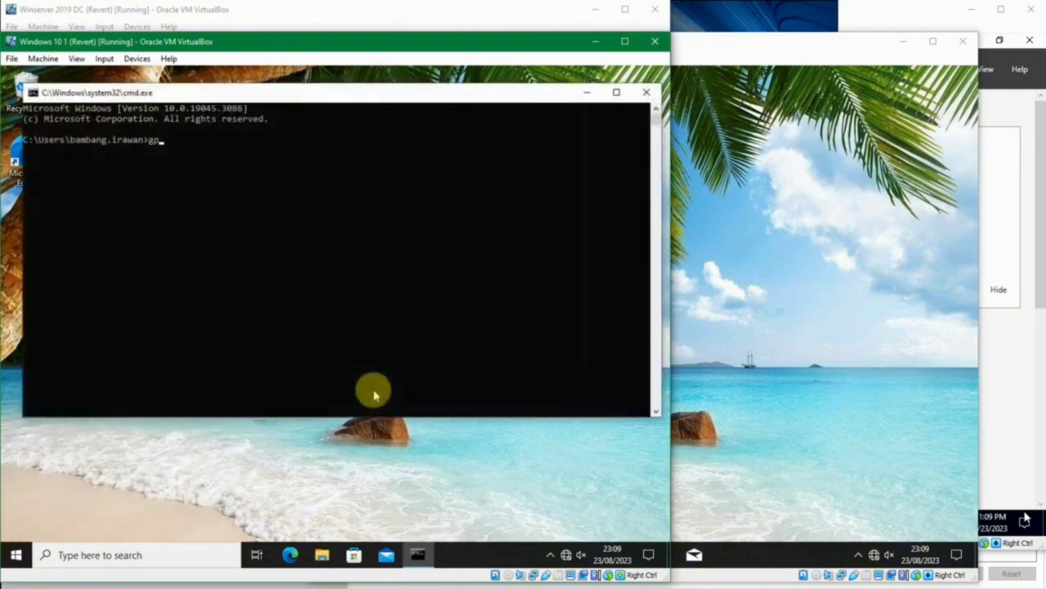
text(gpupdate /force)
key(Return)
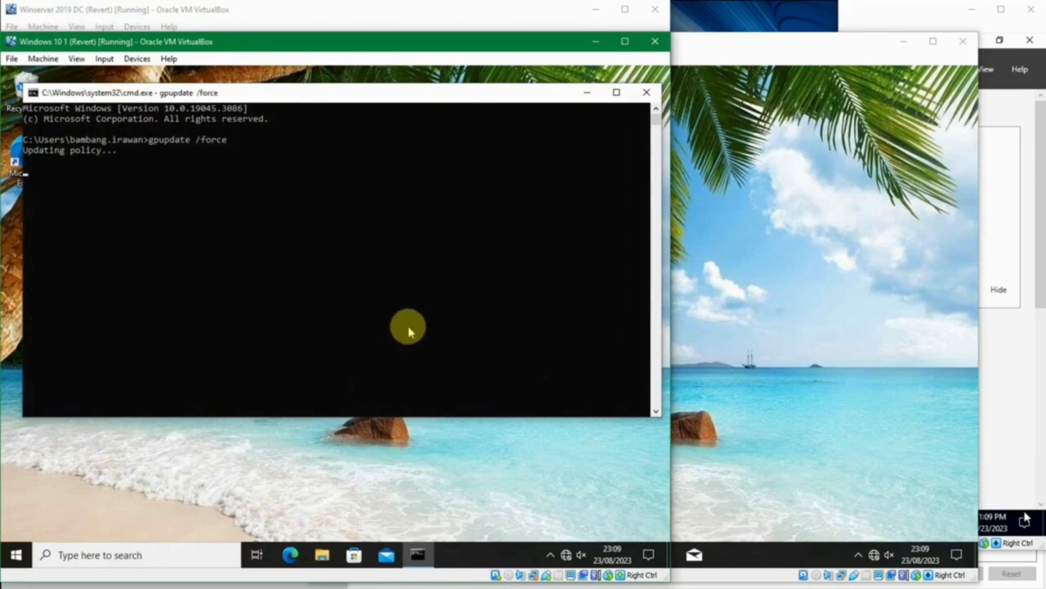
Switch to the Windows 10 2 virtual machine and run gpupdate /force in a command prompt.
click(761, 385)
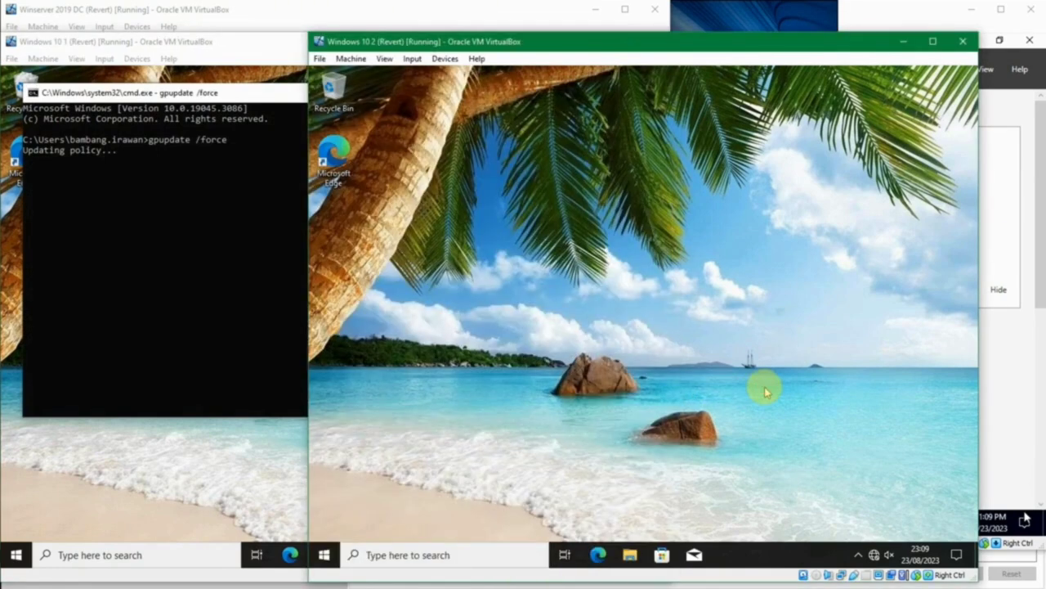
key(super+r)
key(Return)
text(gp)
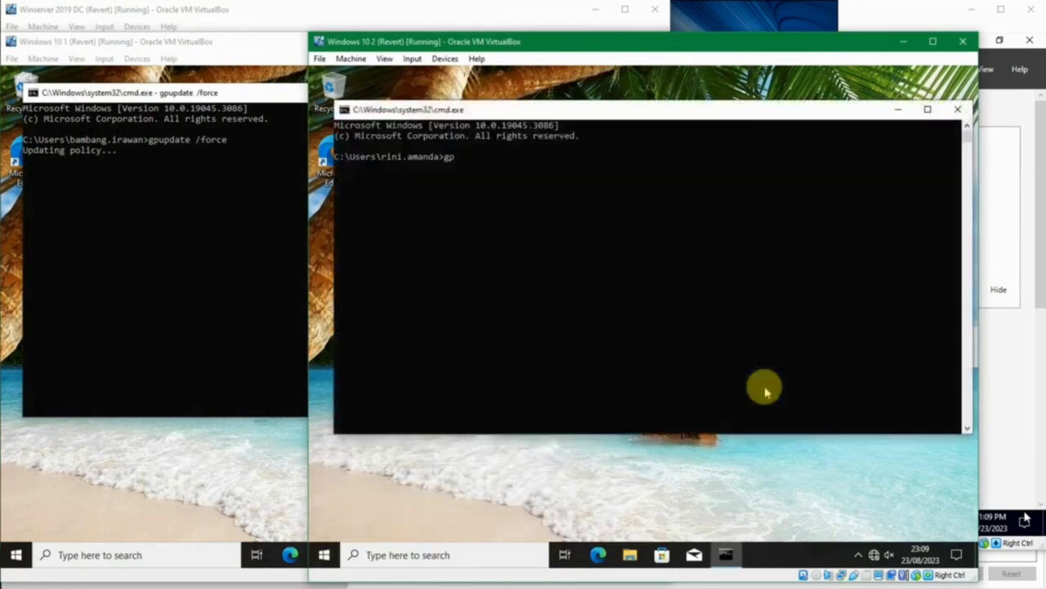
text(update /)
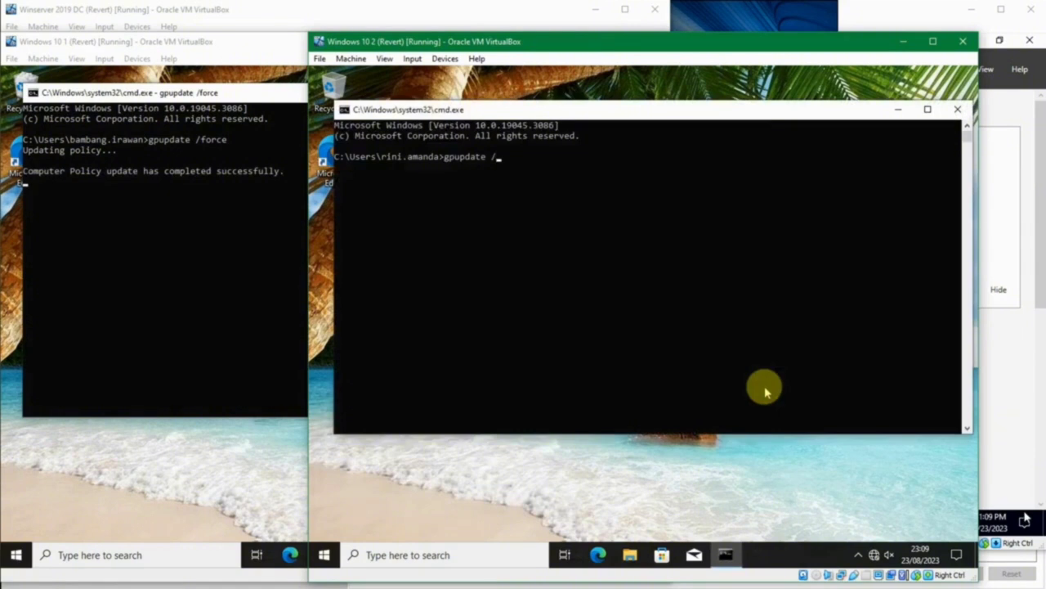
text(force)
key(Return)
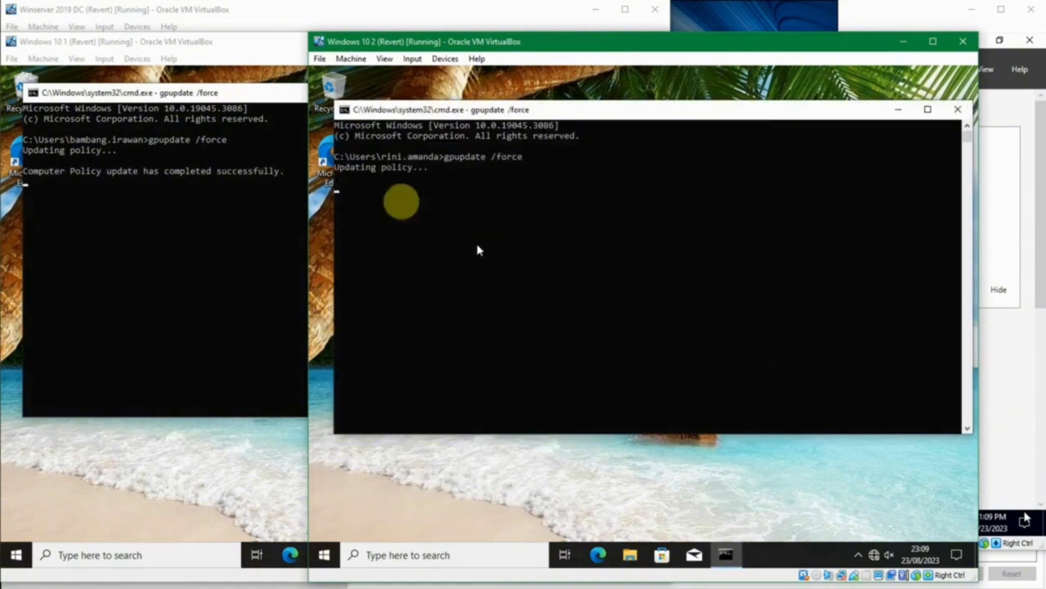
On Windows 10 1, open advanced system settings with the administrator's user name and password, review the Remote settings, and close them.
click(267, 106)
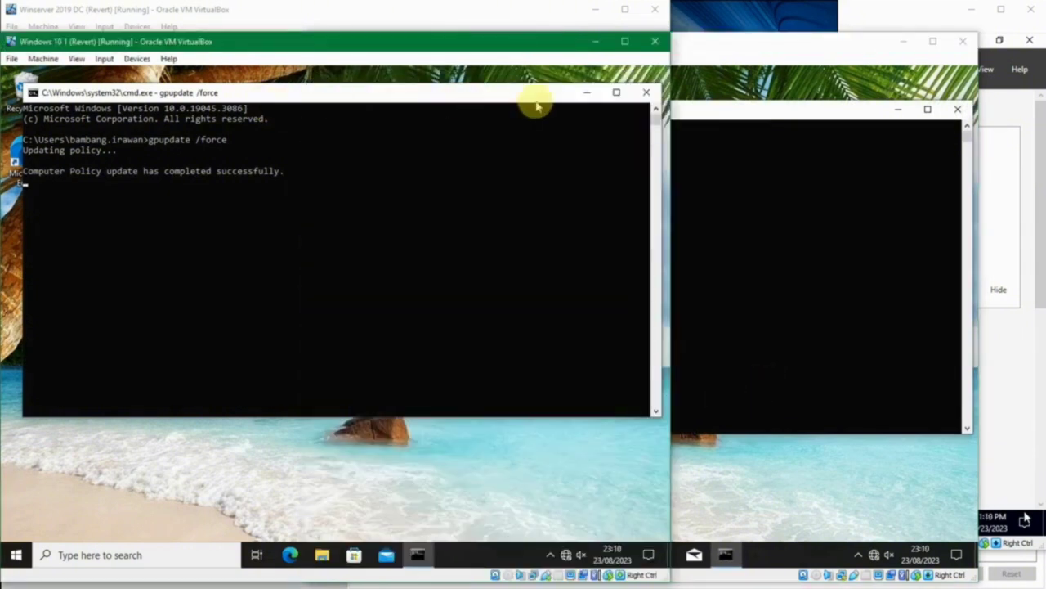
click(13, 555)
text(view)
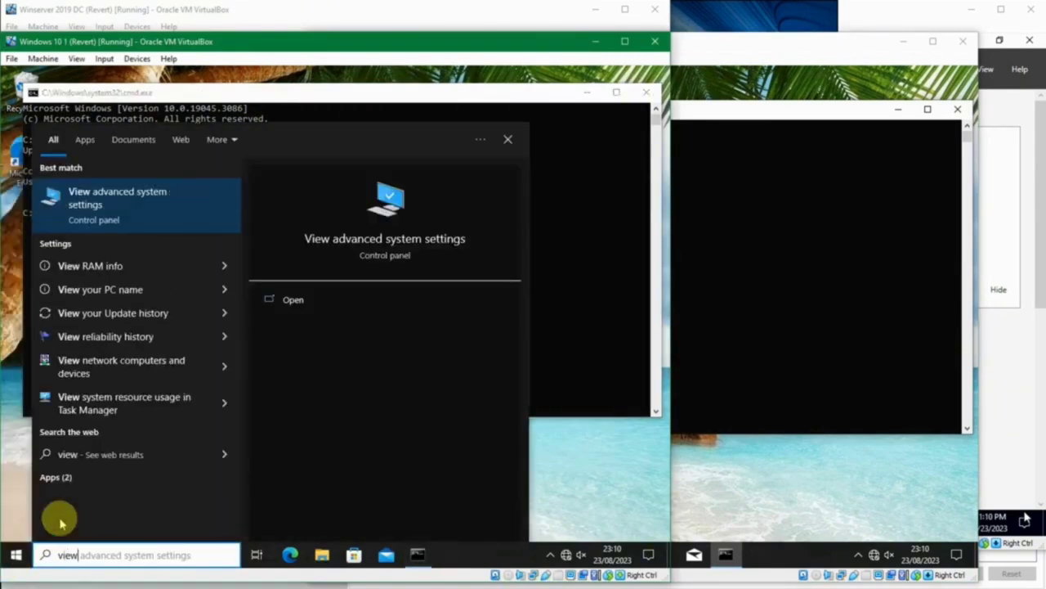
key(Return)
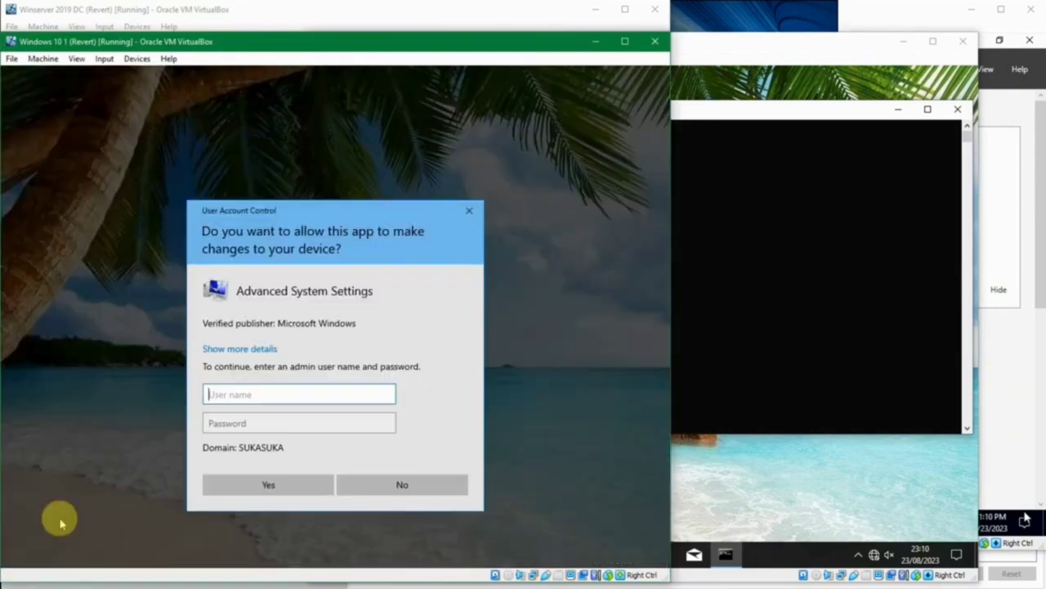
text(master)
key(Tab)
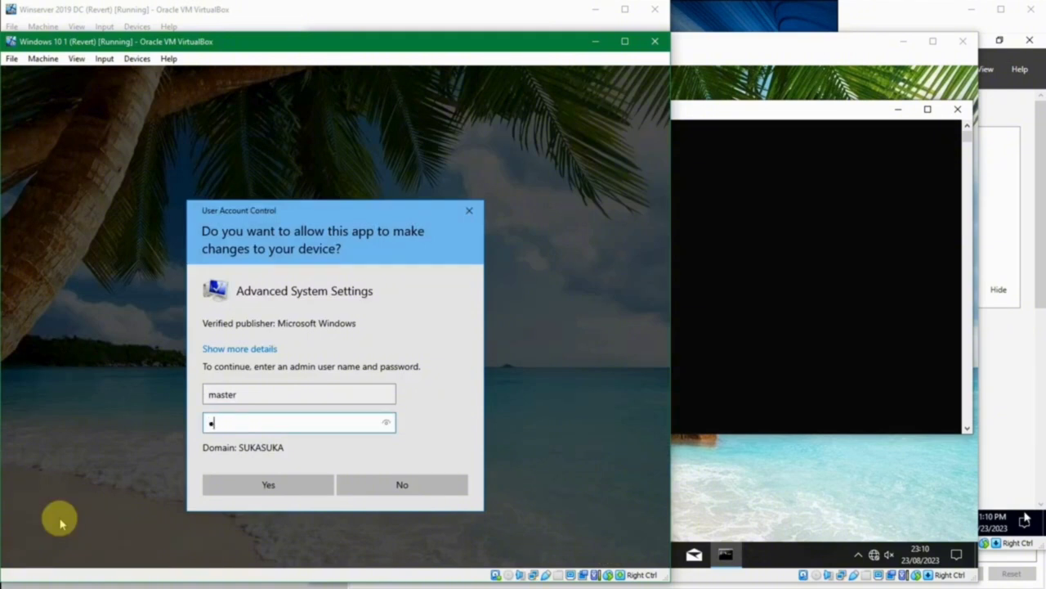
key(Return)
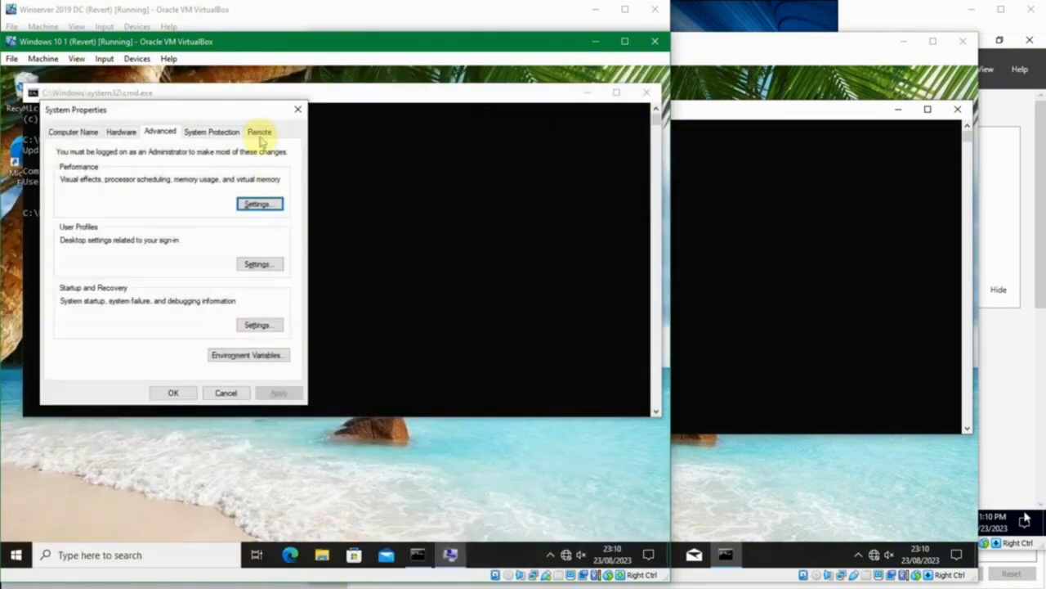
click(259, 134)
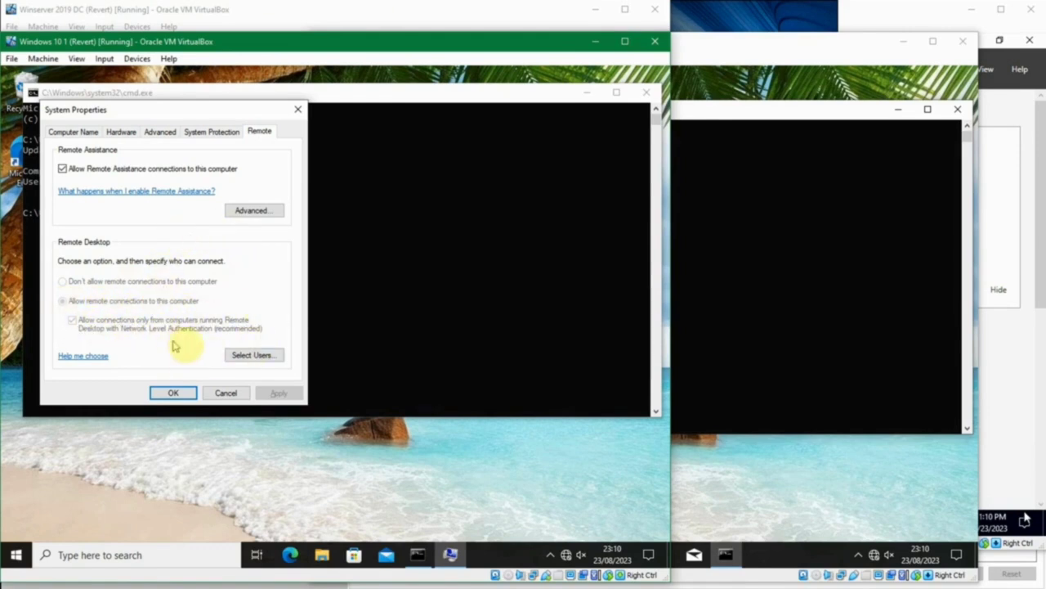
click(175, 393)
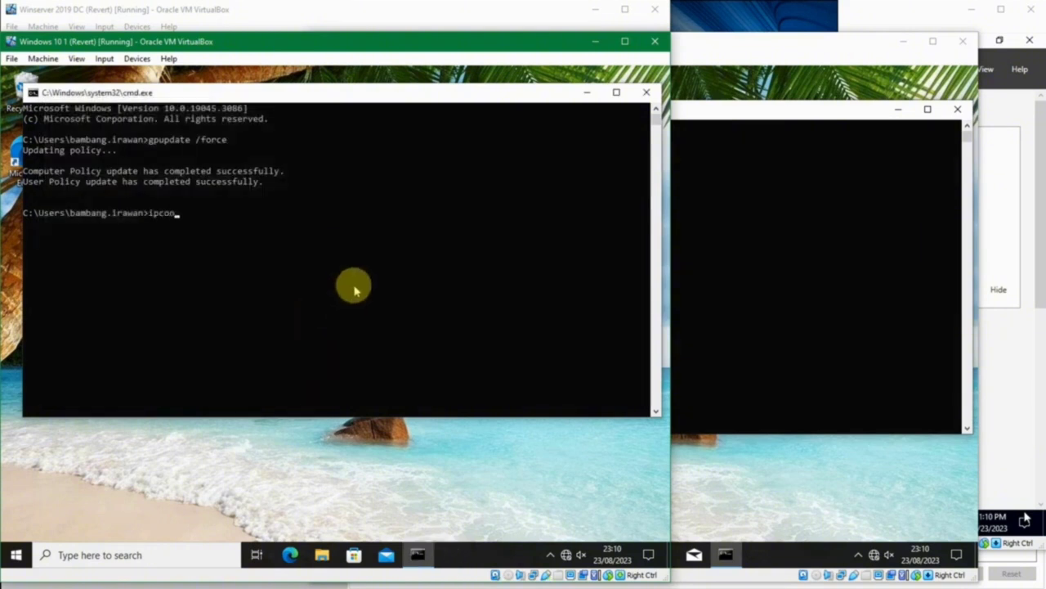
Run ipconfig on Windows 10 1, and start a Remote Desktop connection to 192.168.56.21 from the Winserver 2019 DC virtual machine.
key(Return)
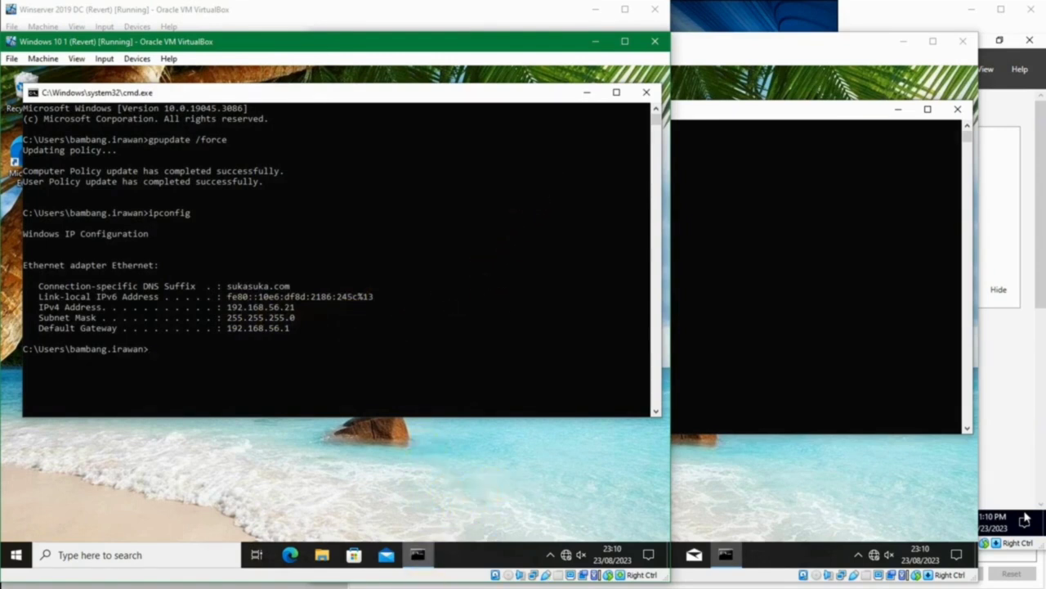
click(423, 588)
click(286, 554)
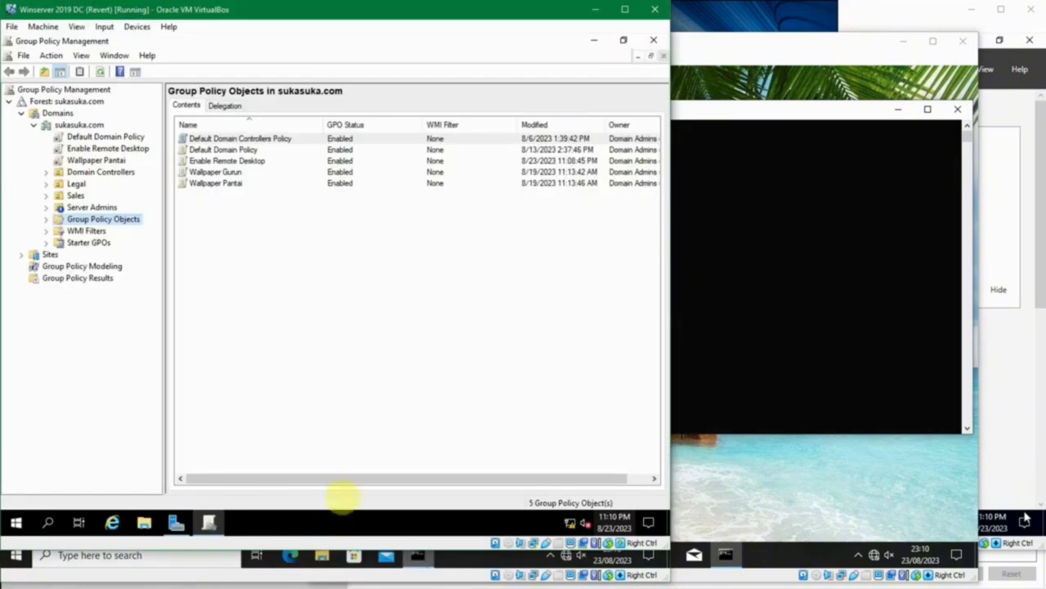
click(15, 521)
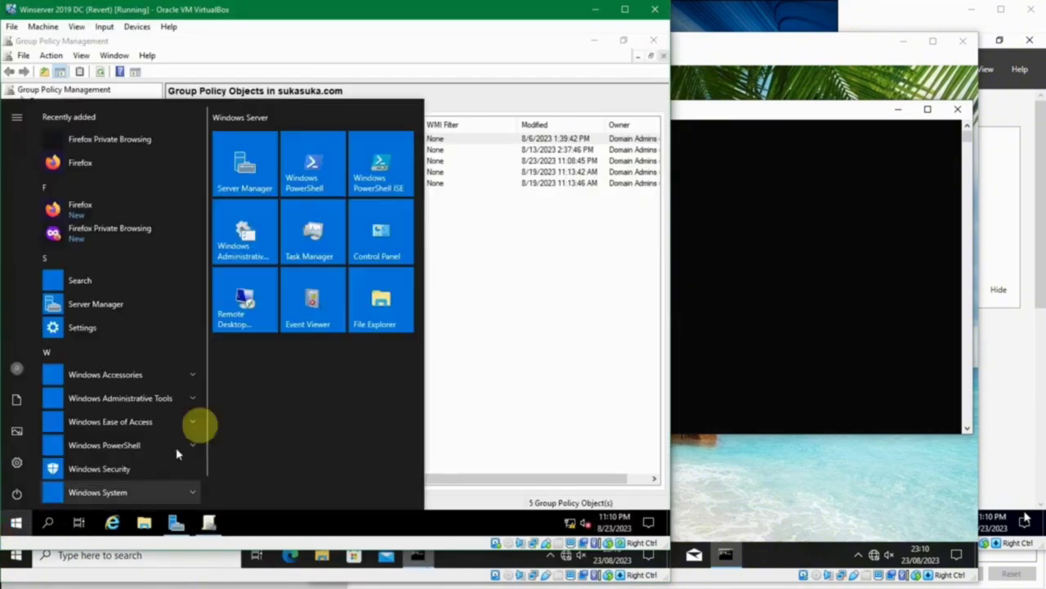
click(239, 322)
text(192.168.56.21)
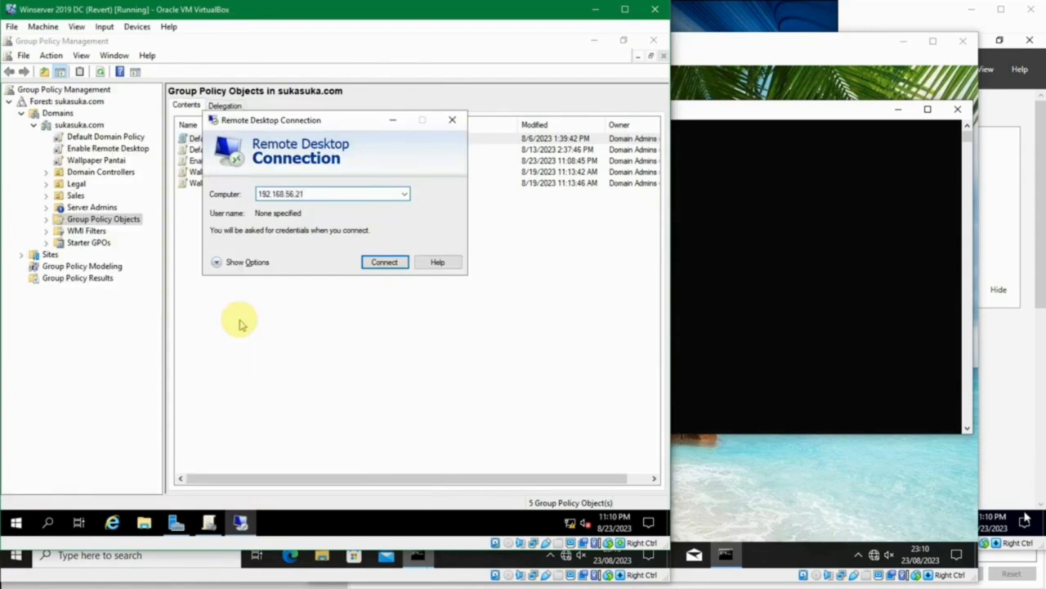
click(384, 260)
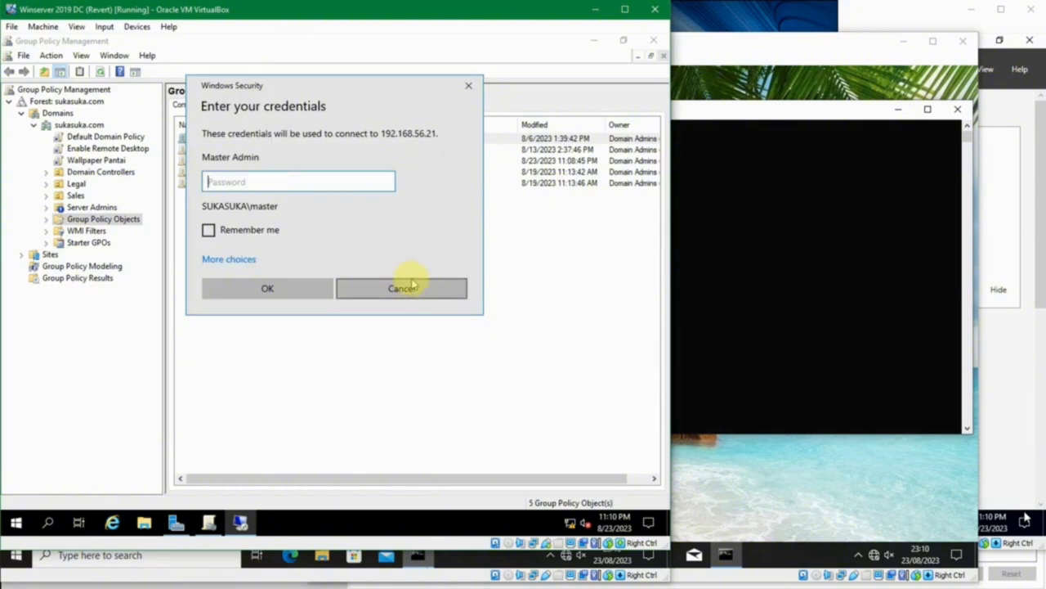
Sign in to the remote computer with a different account, using the Windows 10 1 user's name and password, and accept the untrusted certificate.
click(235, 259)
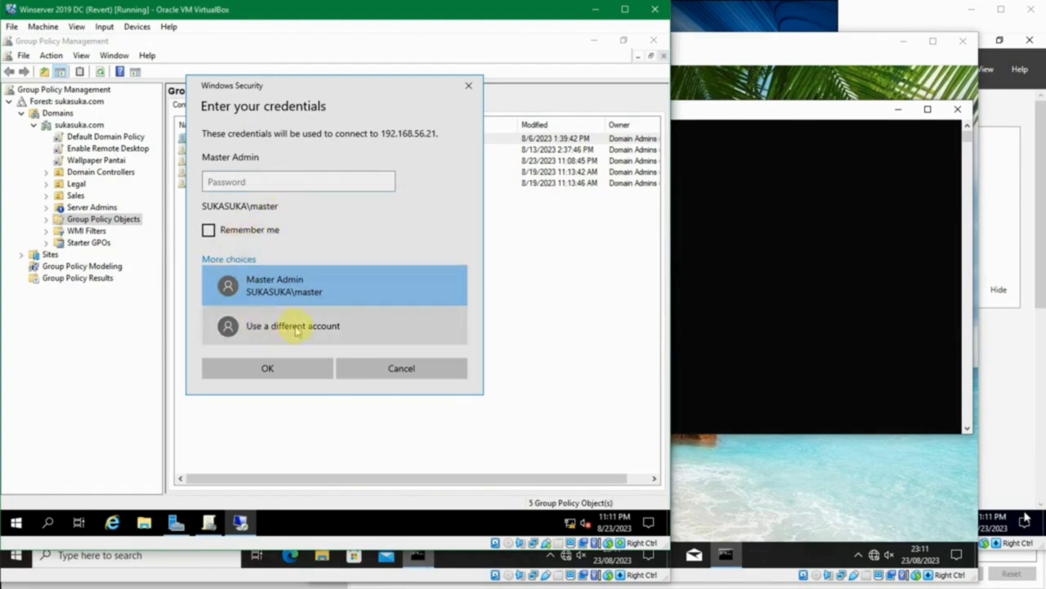
click(342, 325)
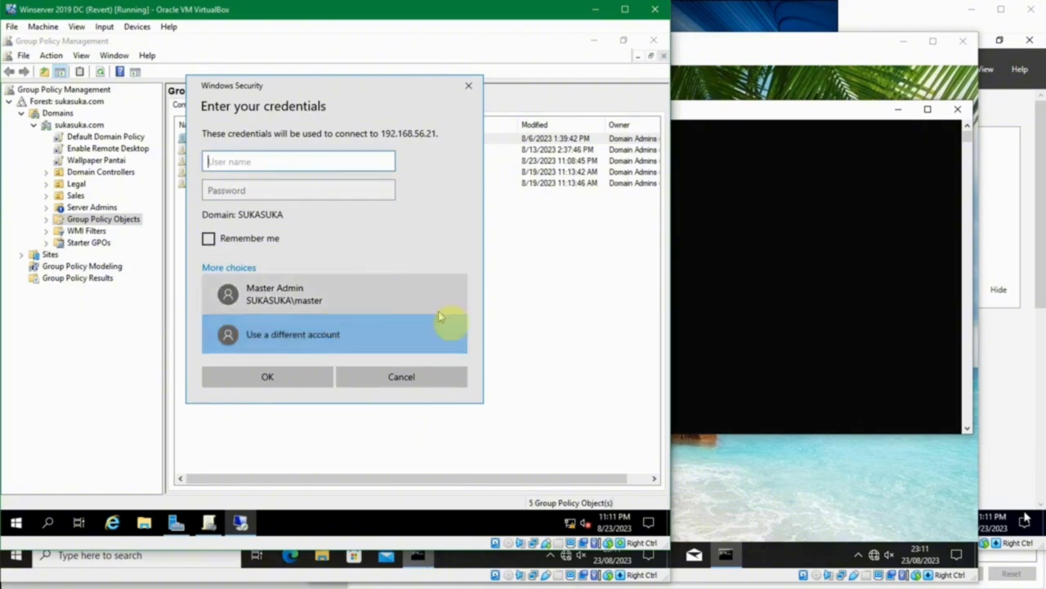
mouse_move(442, 582)
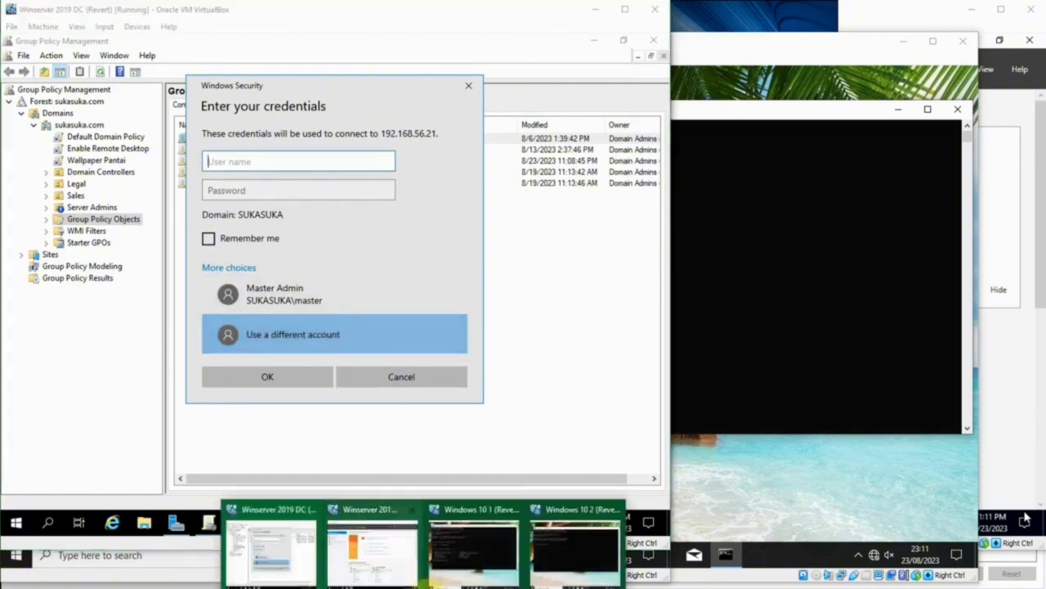
click(453, 541)
click(16, 555)
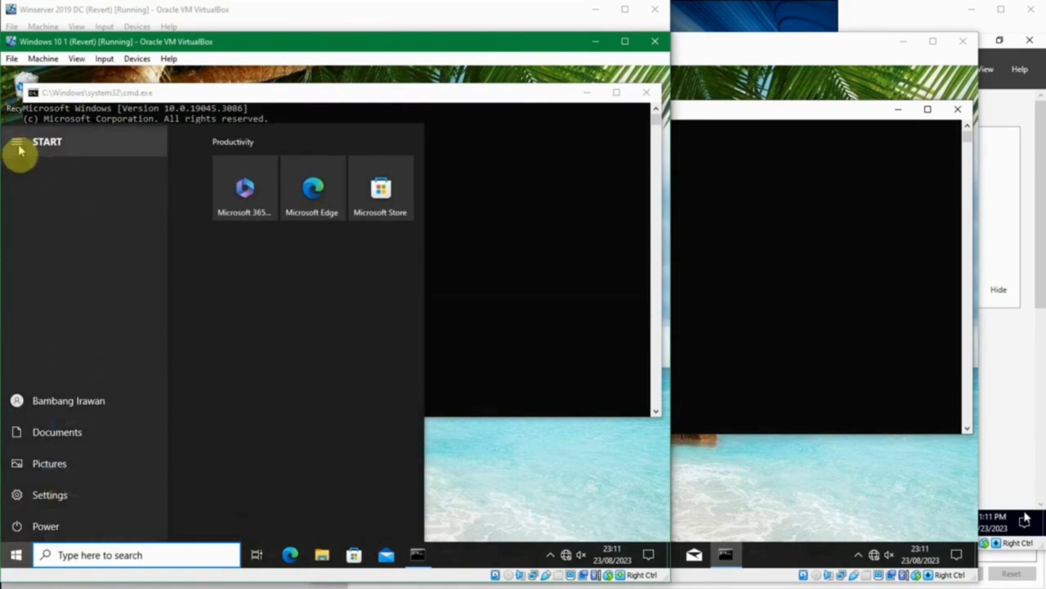
click(451, 7)
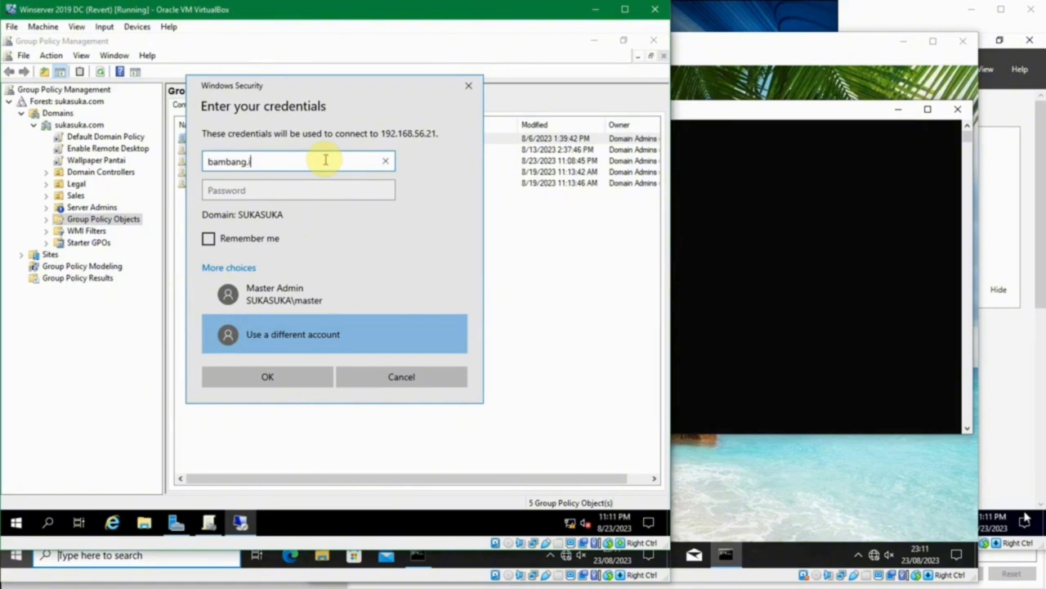
key(Tab)
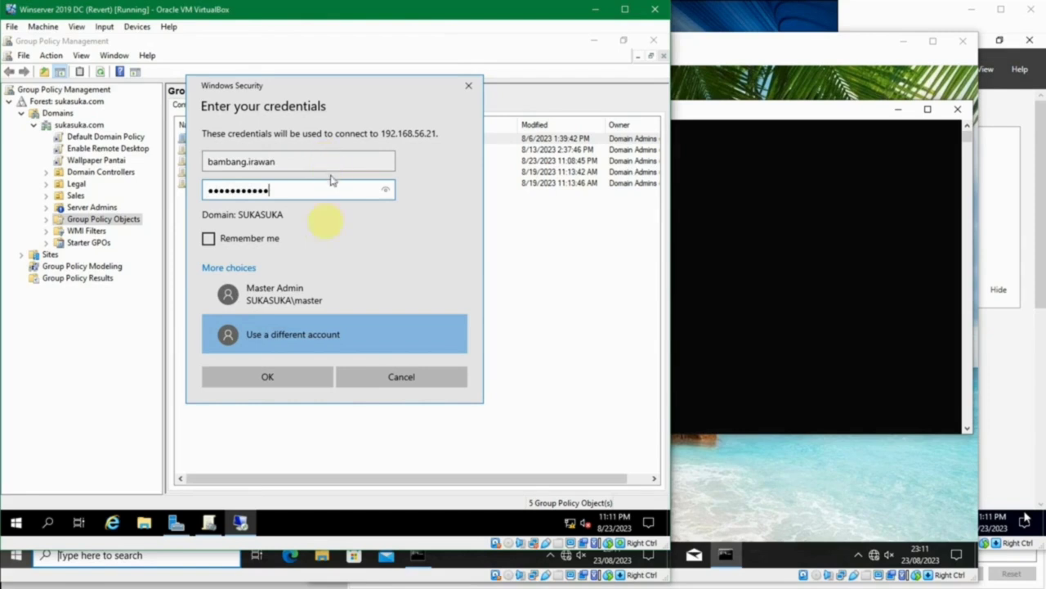
click(299, 373)
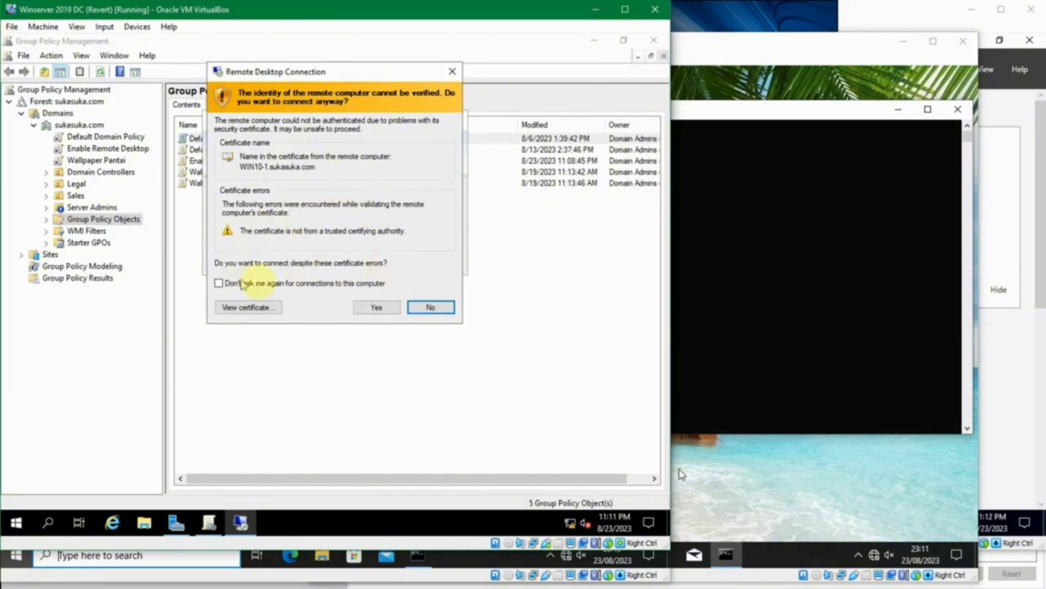
click(375, 308)
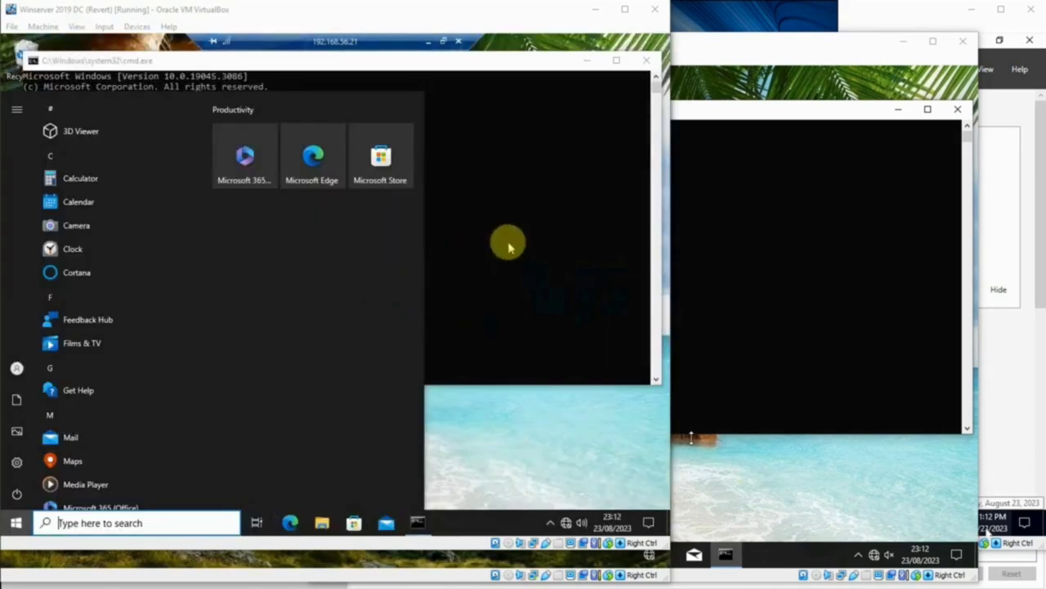
Try out the Start menu in the 192.168.56.21 remote session and disconnect the session.
click(508, 245)
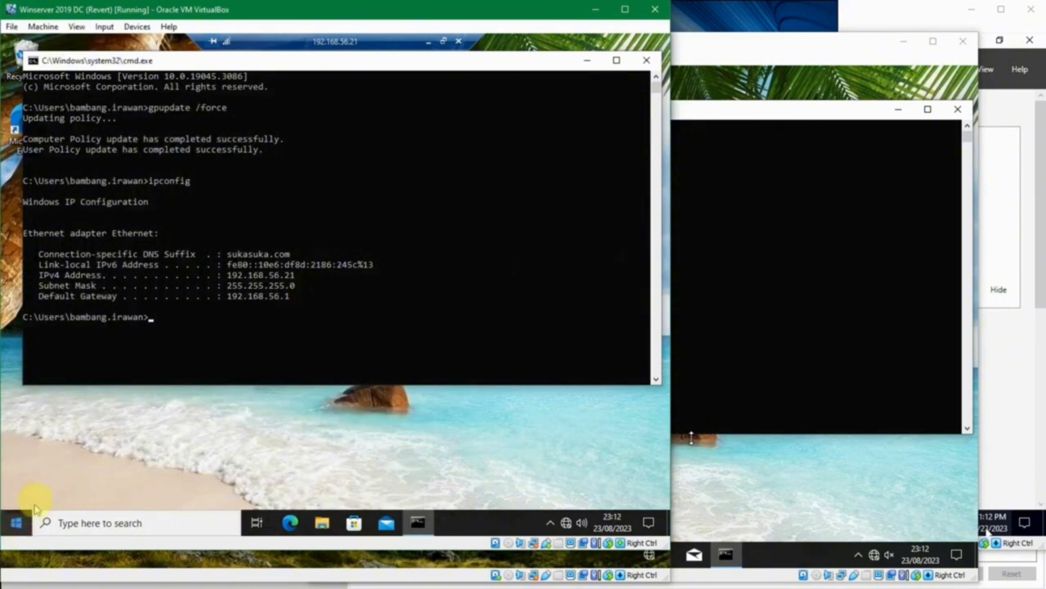
click(18, 523)
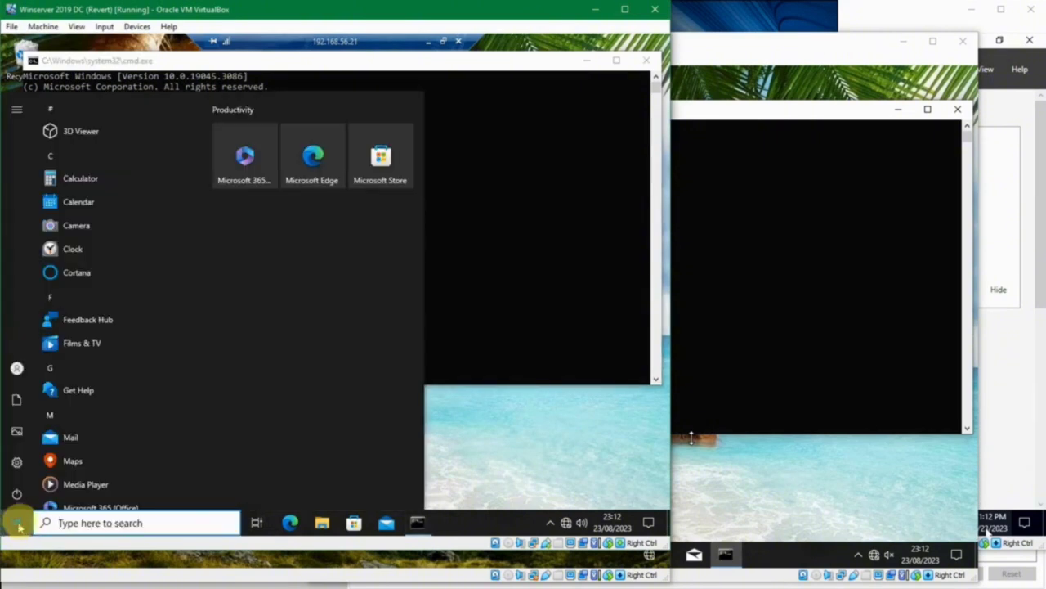
click(18, 523)
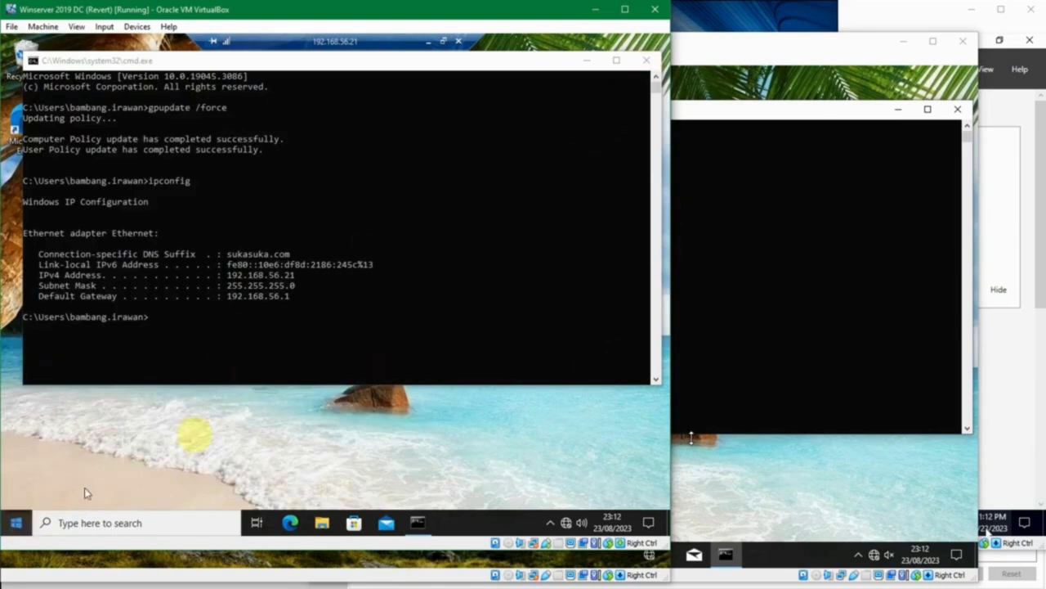
click(461, 41)
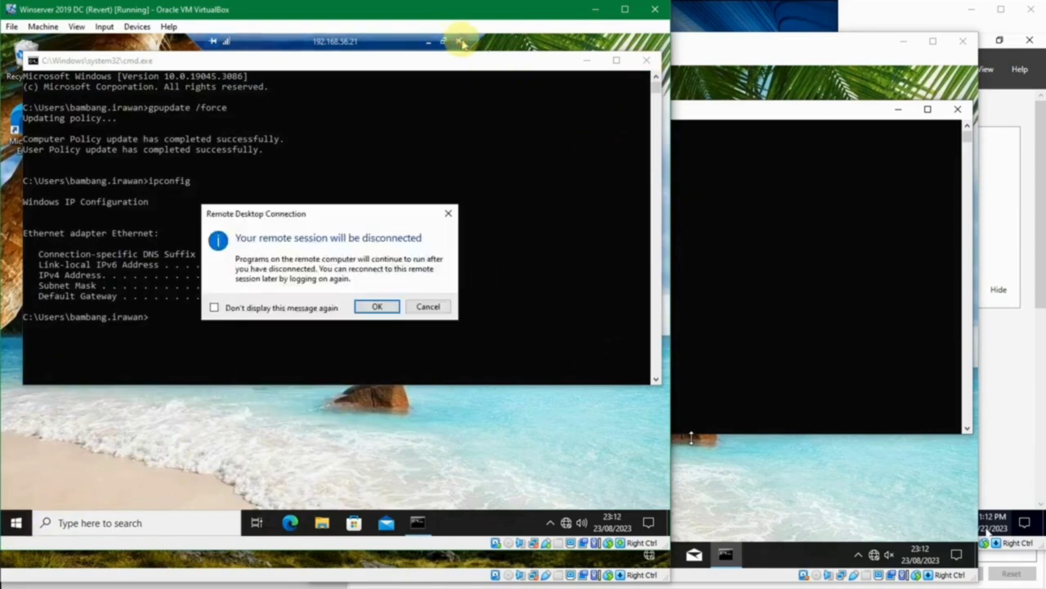
click(372, 306)
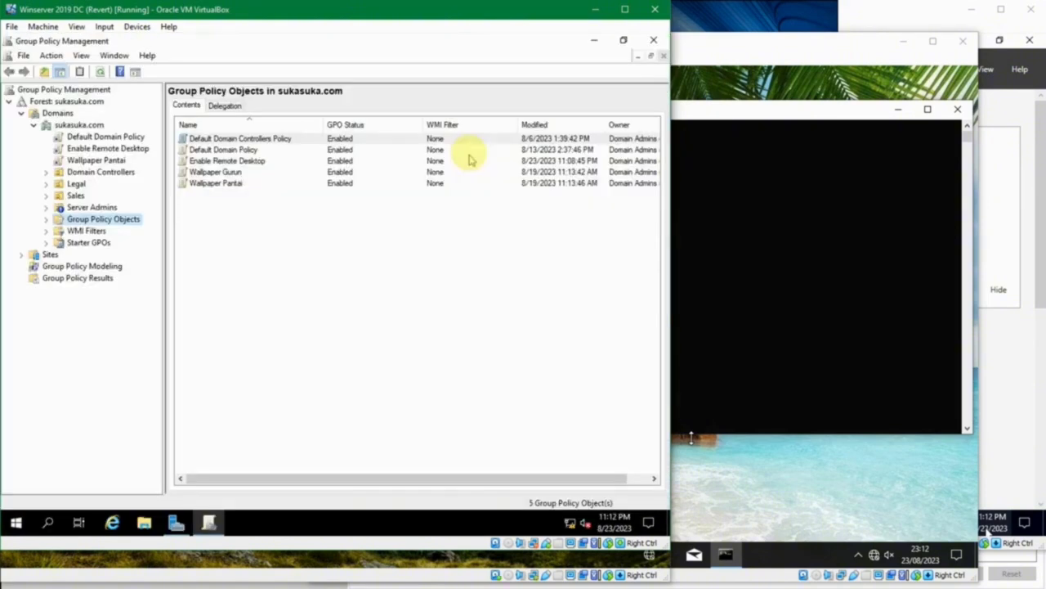
Switch to the Windows 10 1 virtual machine and sign back in with the user's account password.
click(422, 584)
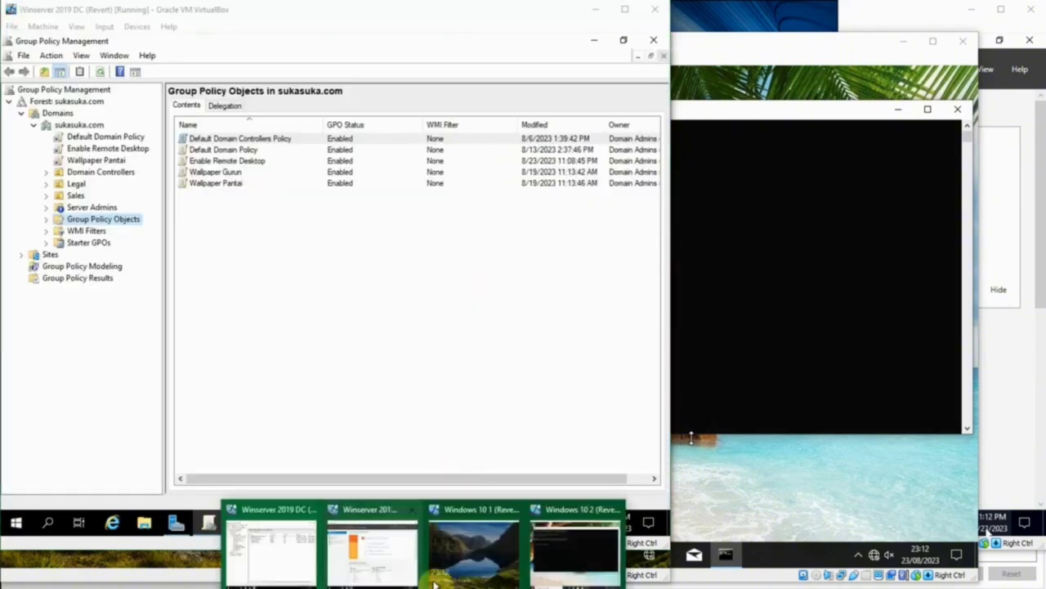
click(480, 556)
click(431, 347)
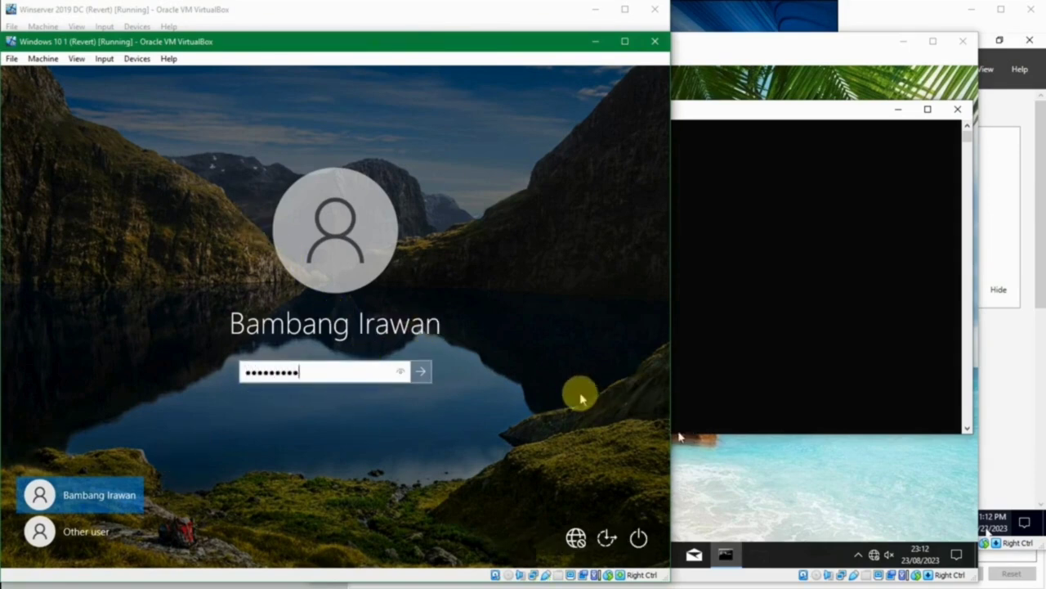
key(Return)
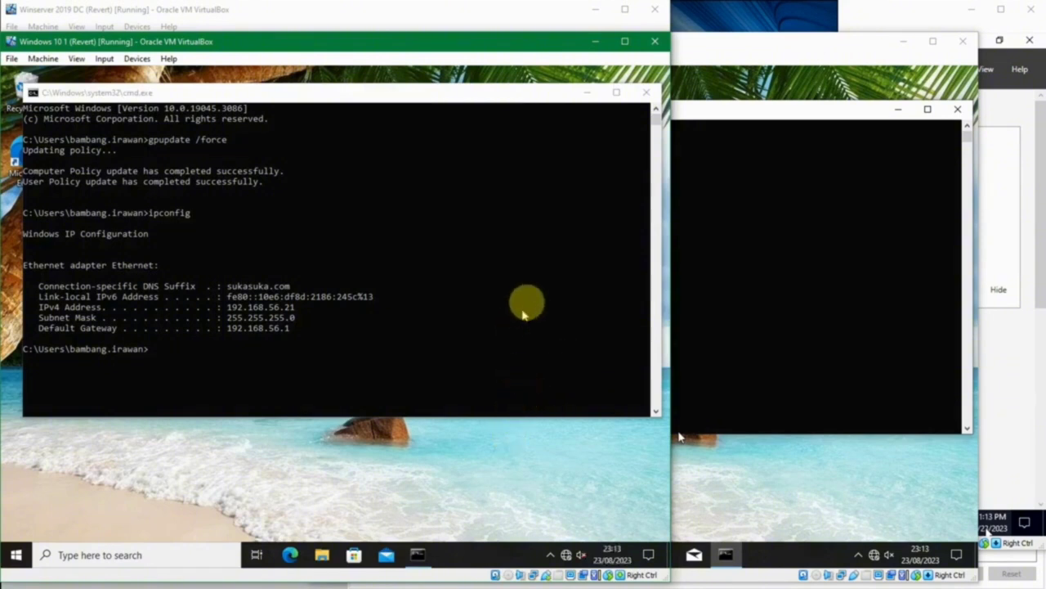
Switch to the Windows 10 2 virtual machine and look up its IP configuration with ipconfig in the command prompt.
click(791, 99)
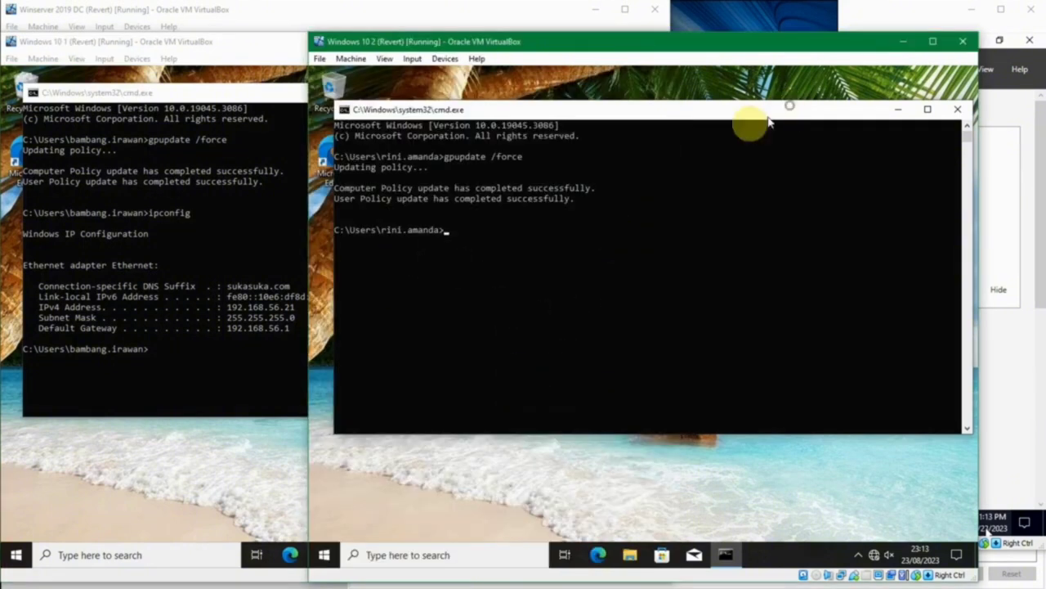
click(324, 555)
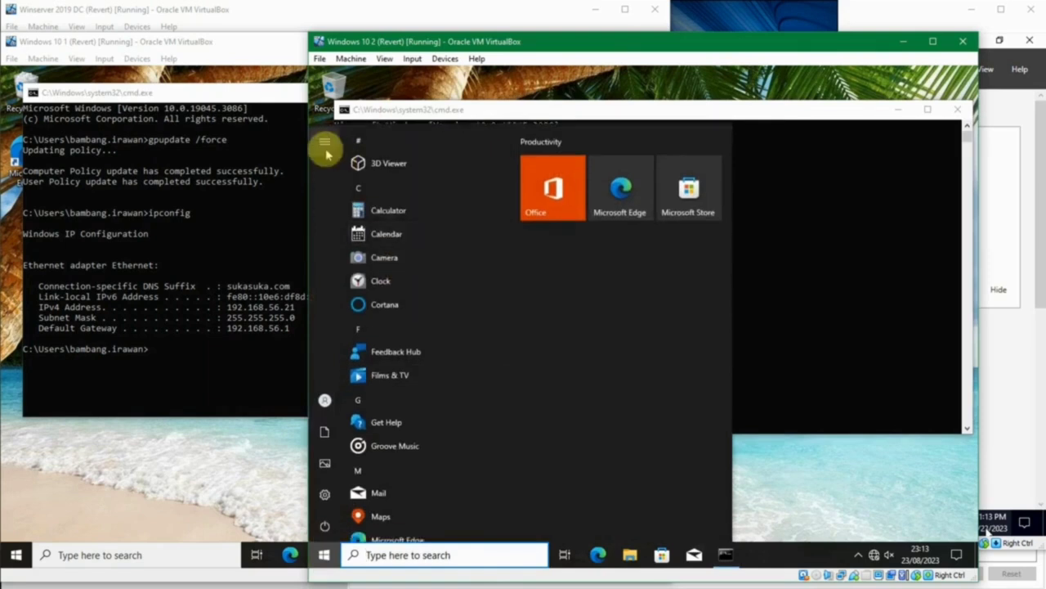
mouse_move(324, 146)
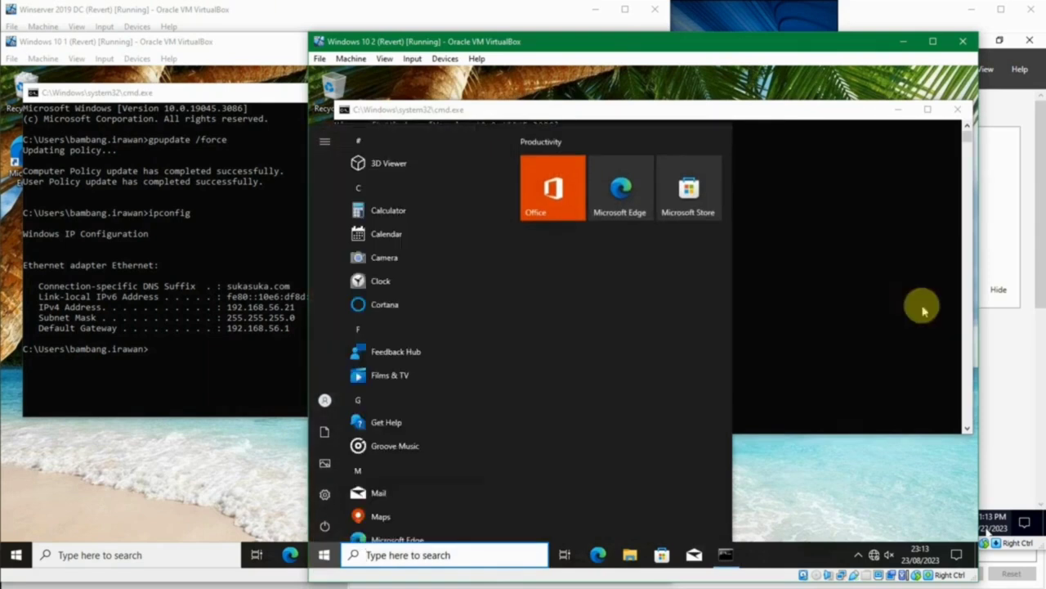
click(747, 313)
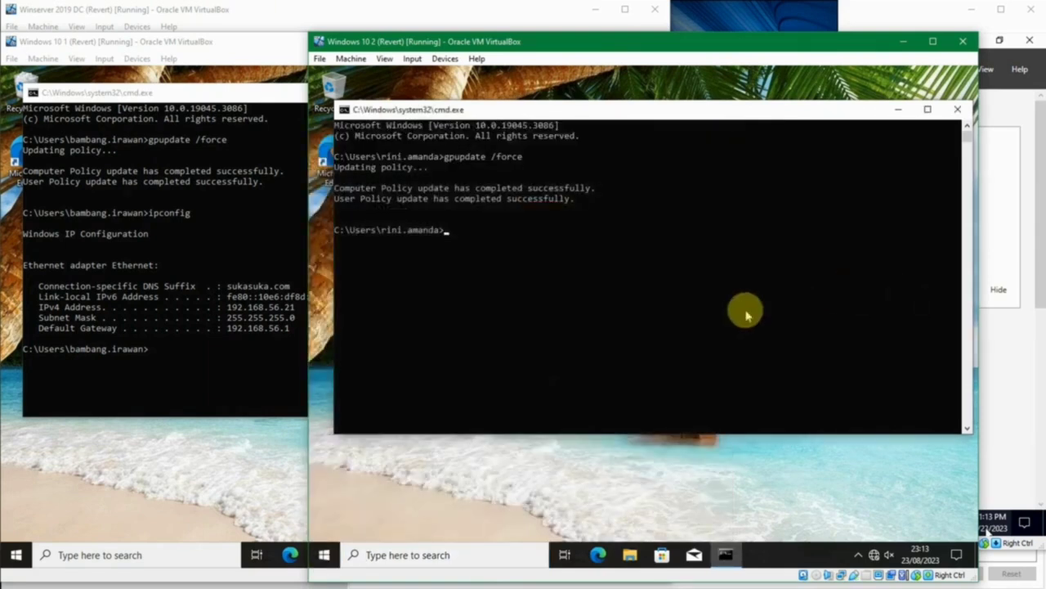
text(ipconfig)
key(Return)
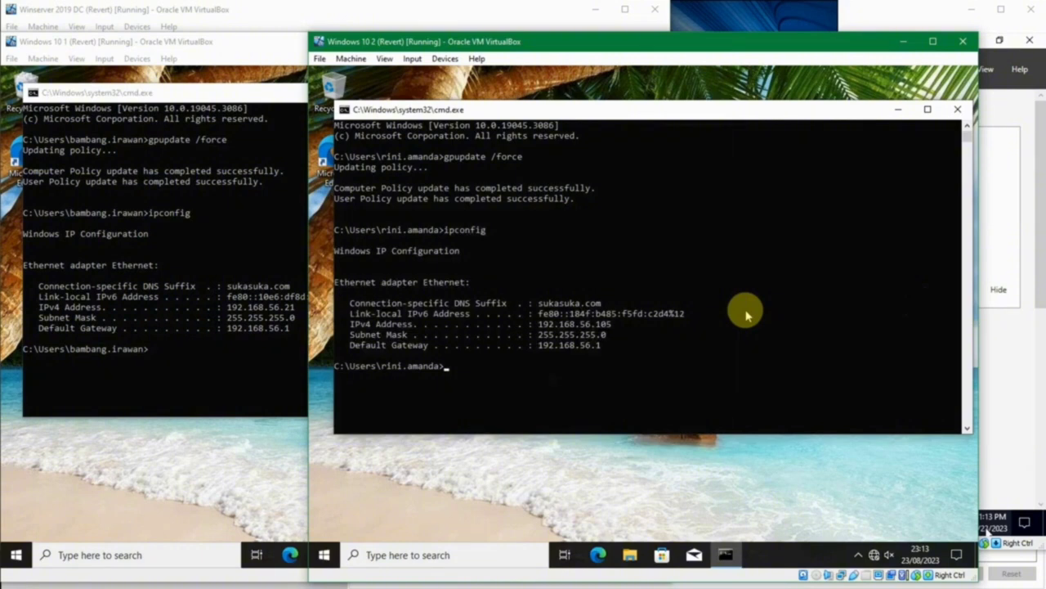
On Windows 10 1, open Remote Desktop Connection and start a connection to 192.168.56.105.
click(219, 351)
click(17, 554)
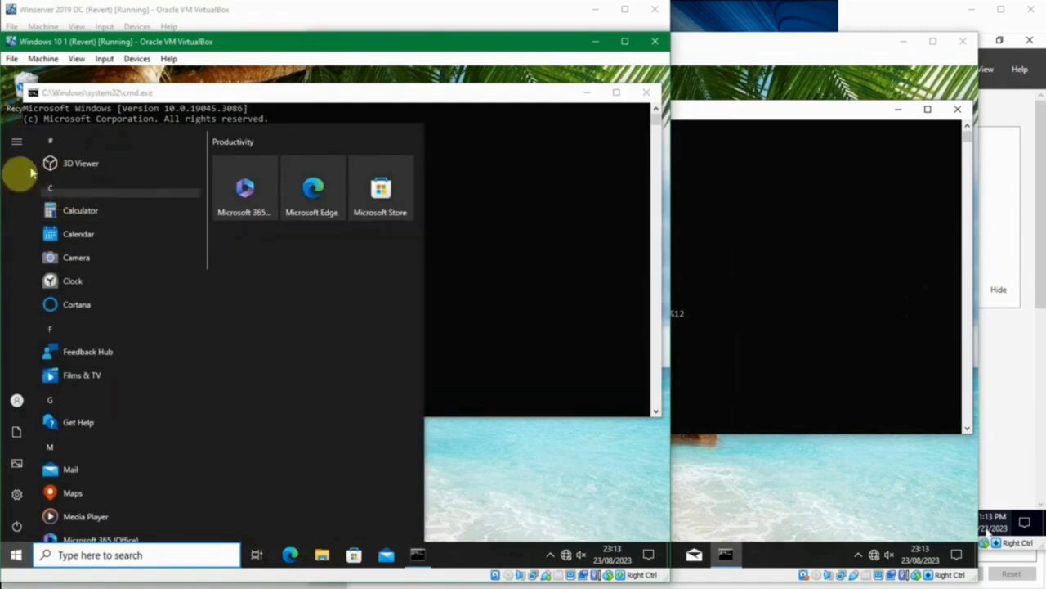
text(remo)
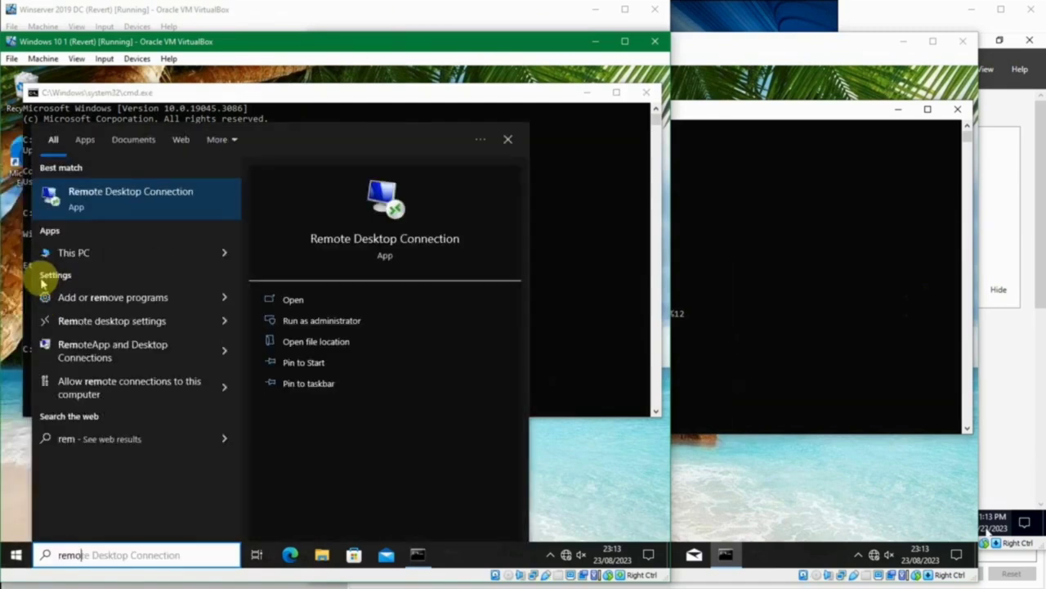
text(te)
key(Return)
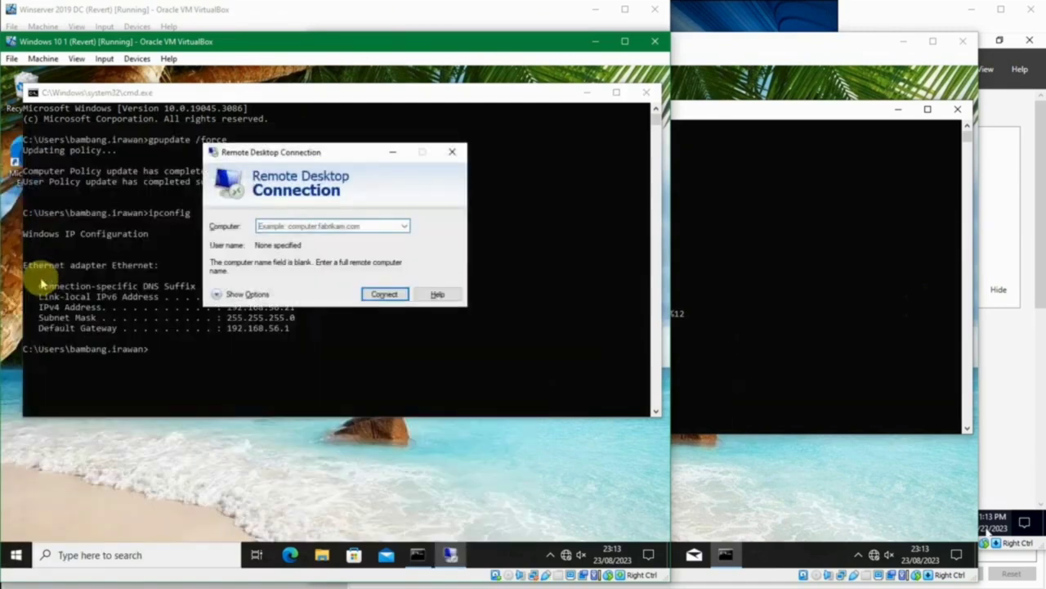
text(192.168.56.105)
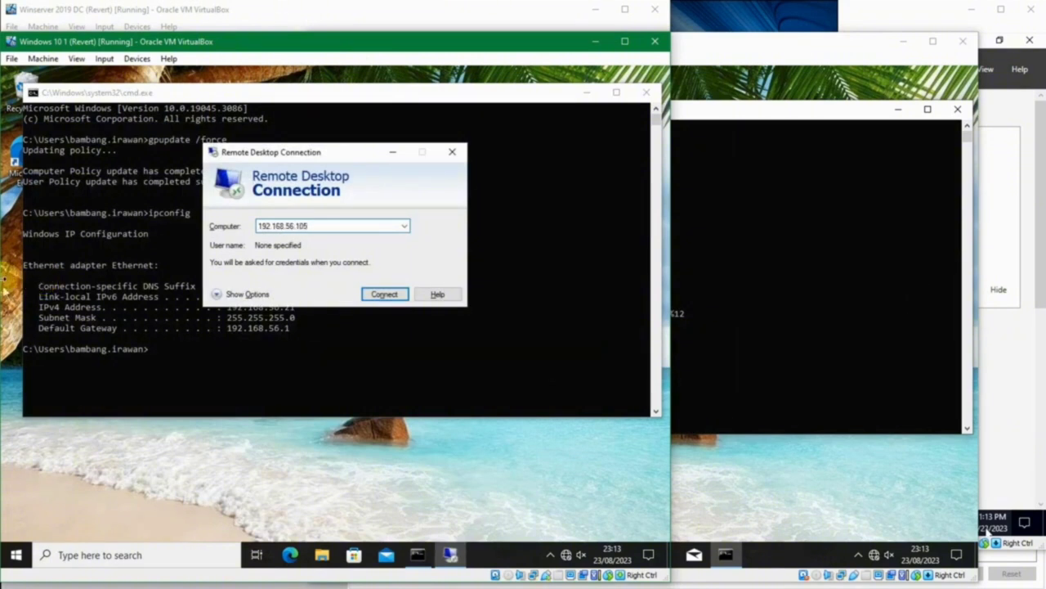
click(372, 293)
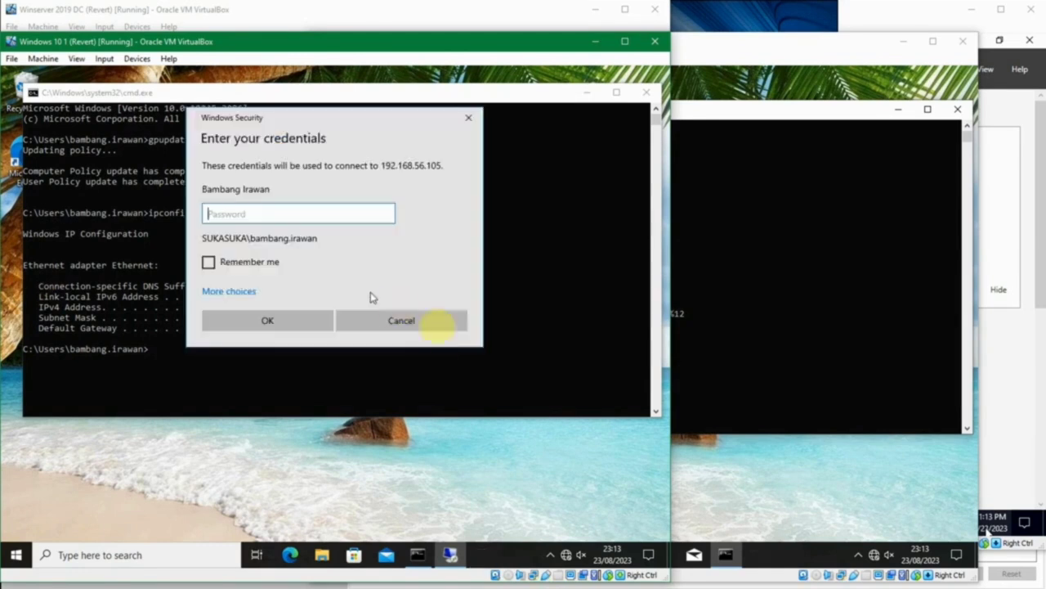
Choose a different account for the connection and submit the Windows 10 2 user's name and account password.
click(272, 290)
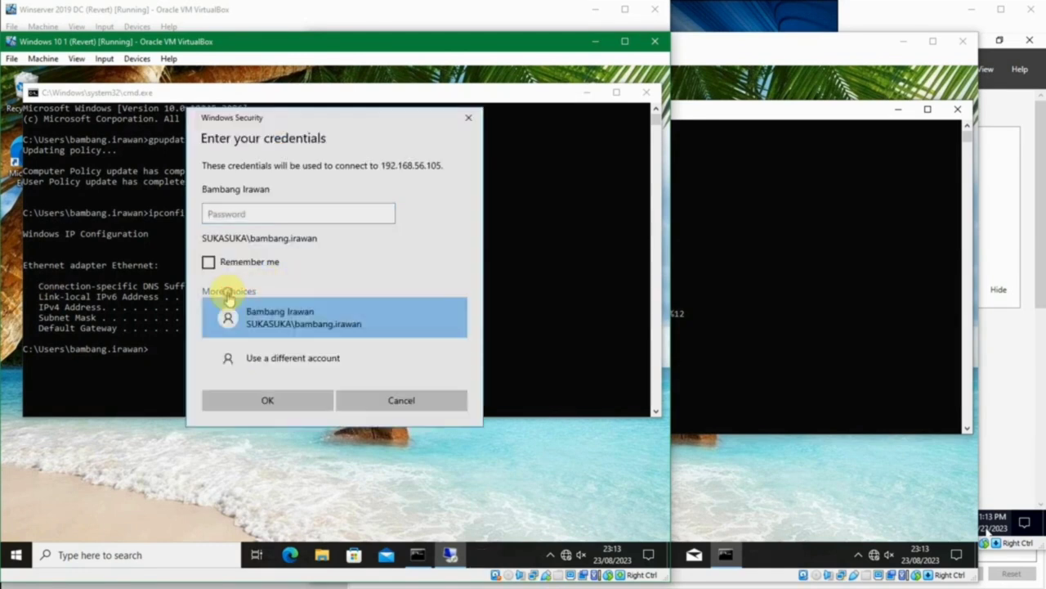
click(280, 353)
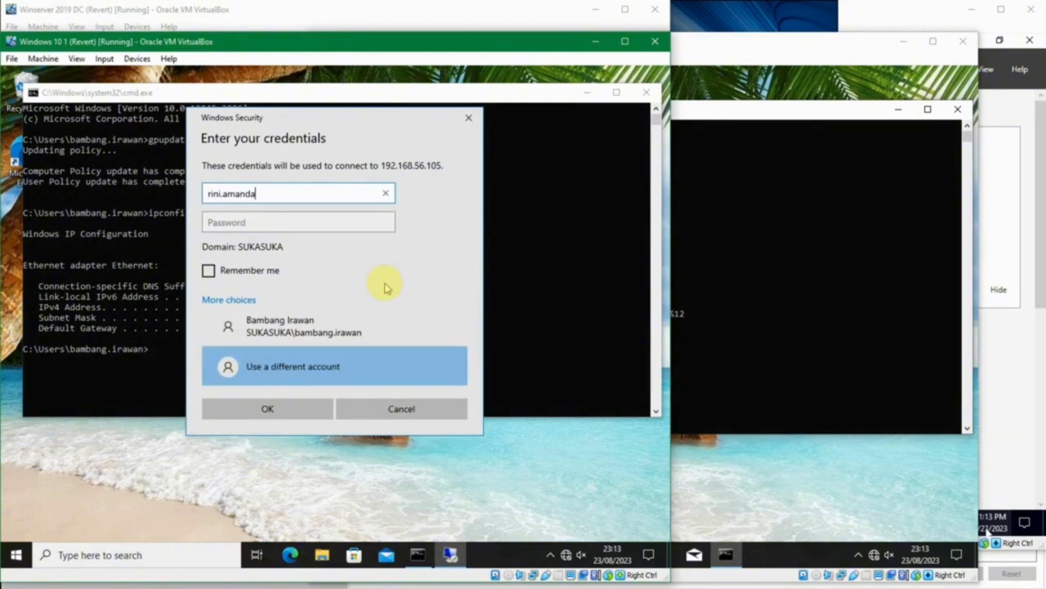
key(Tab)
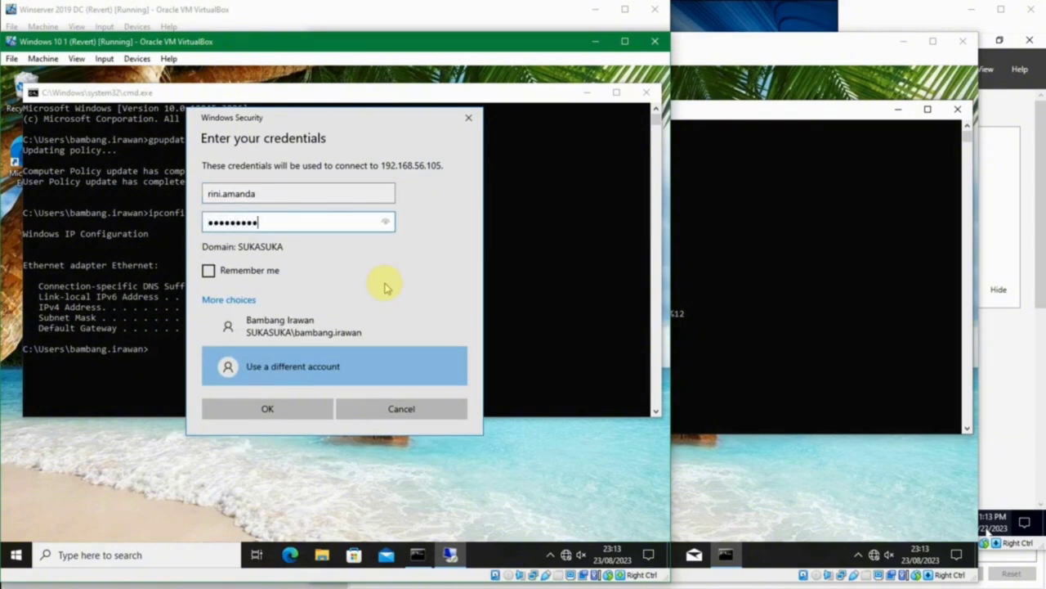
key(Return)
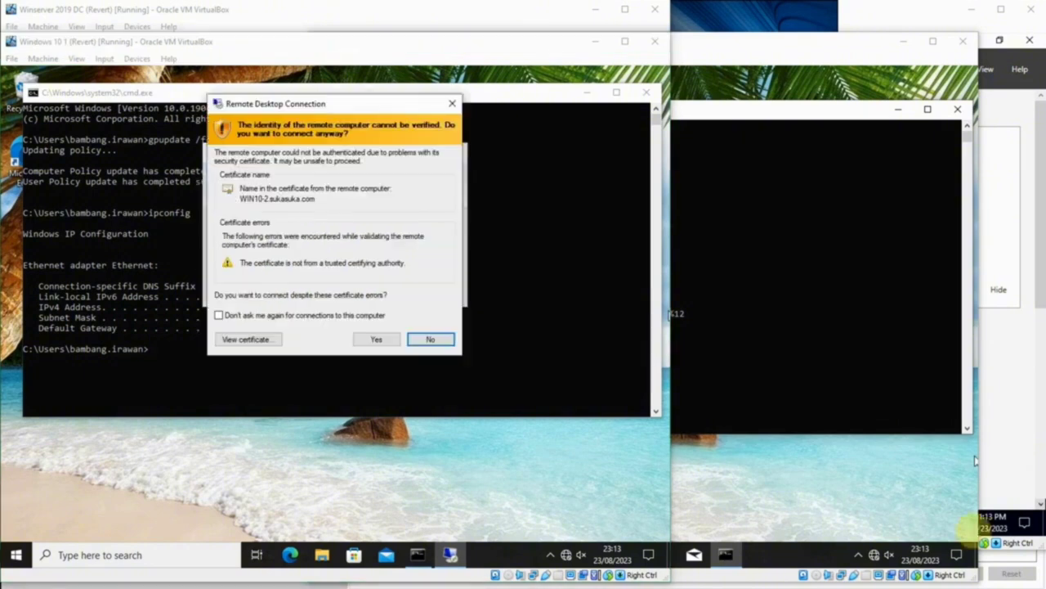
Accept the unverified certificate to connect to 192.168.56.105, and disconnect the remote session once its desktop has loaded.
click(377, 338)
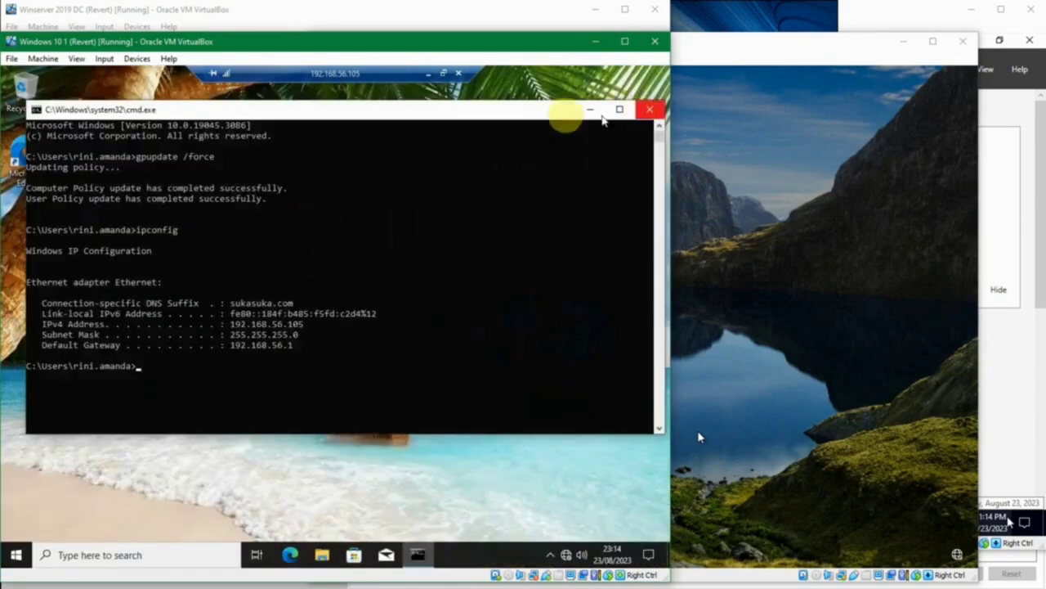
click(457, 72)
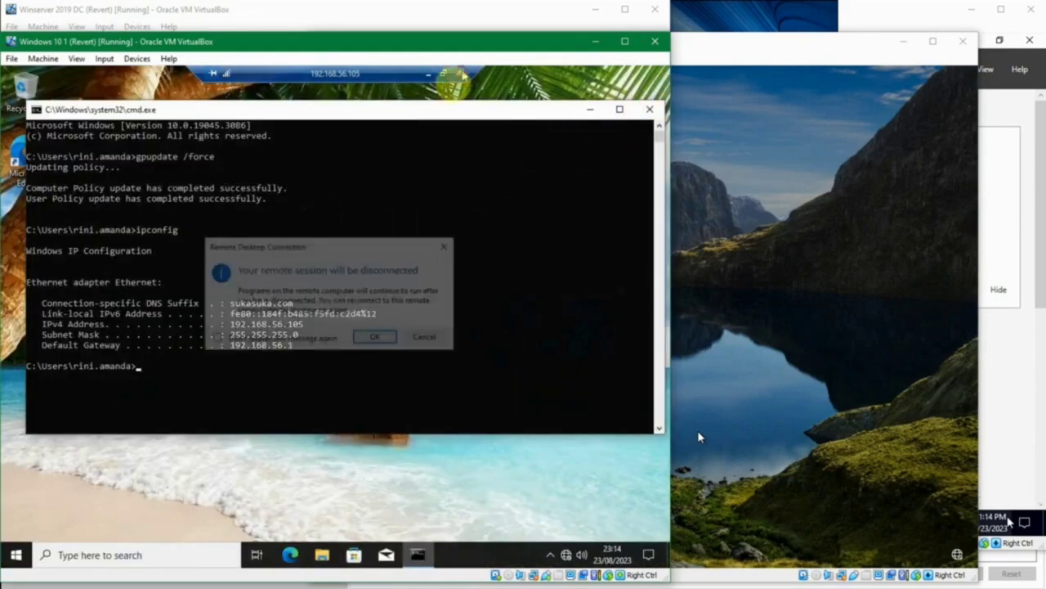
click(377, 337)
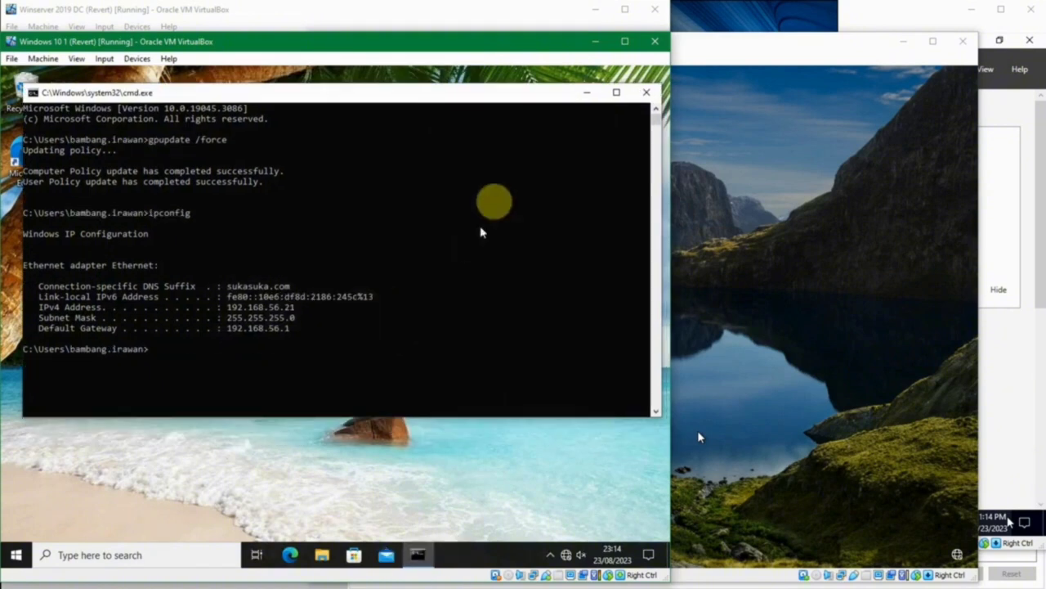
Switch to the Windows 10 2 virtual machine and sign back in with the user's account password.
click(873, 434)
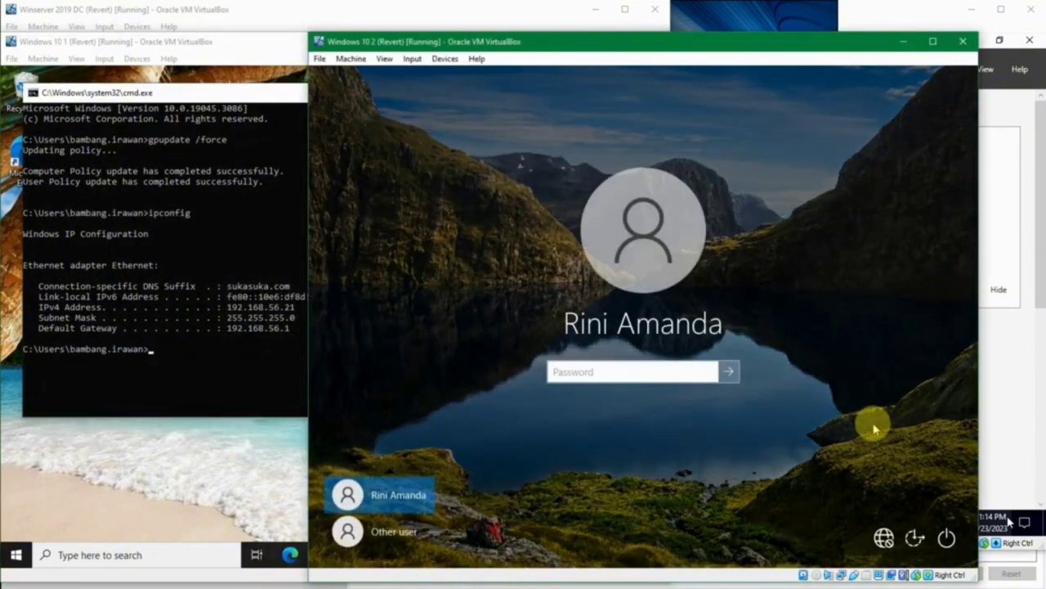
text(••)
key(ctrl+a)
text(••)
key(Return)
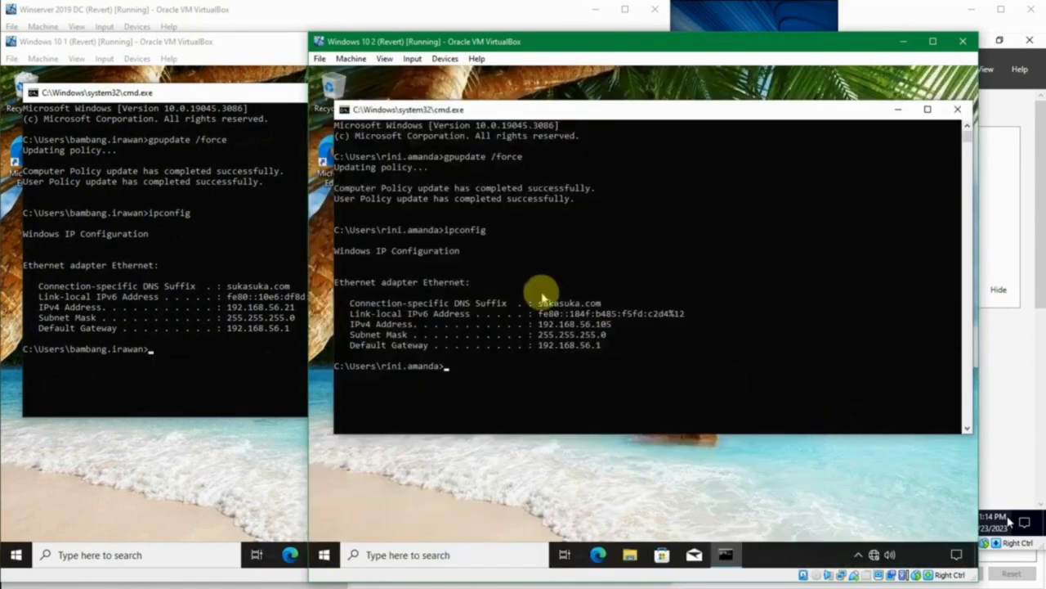
click(237, 476)
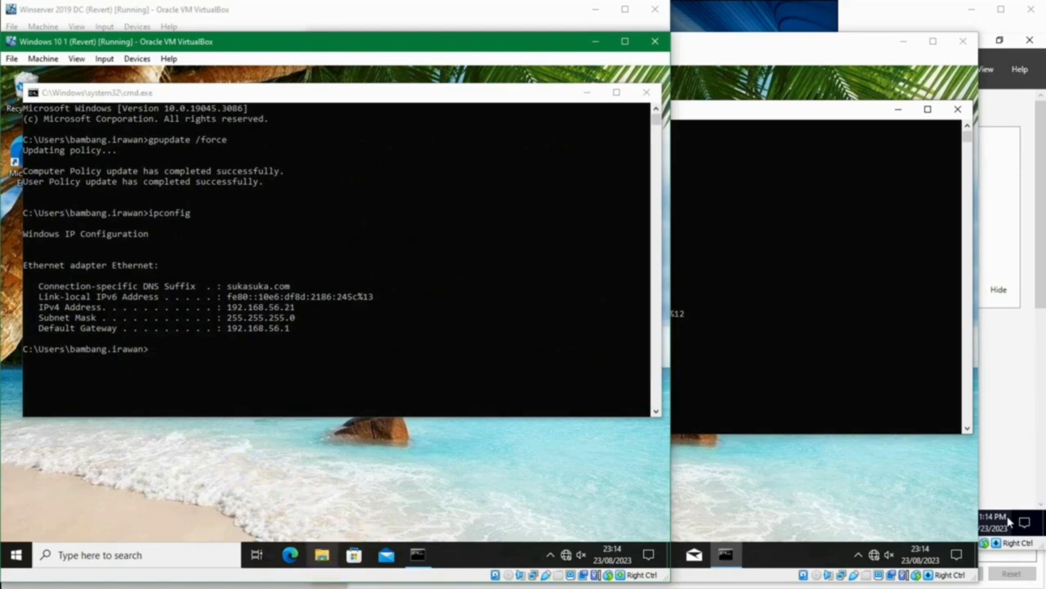
click(331, 586)
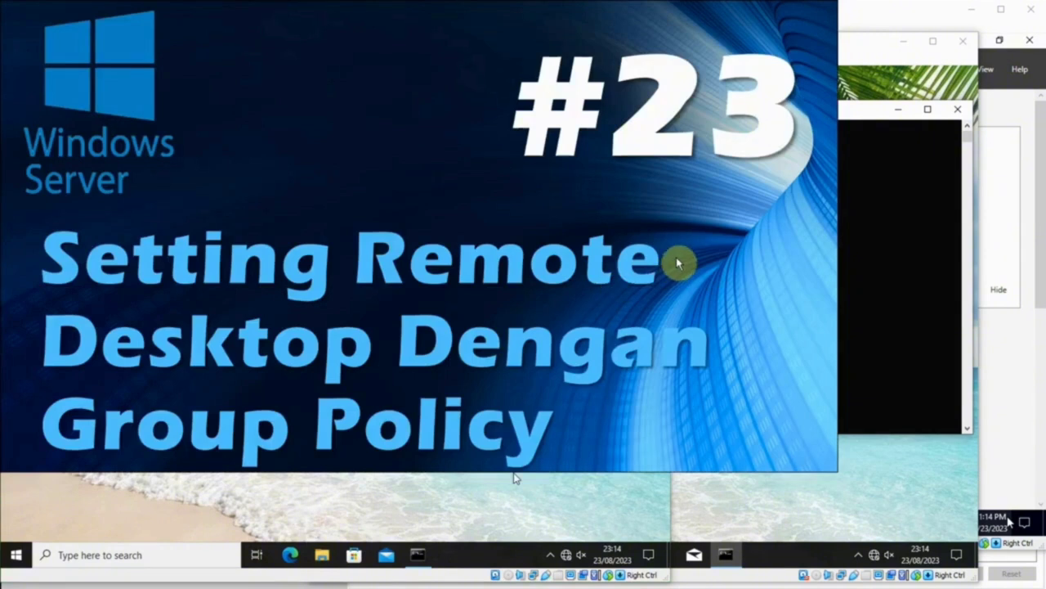